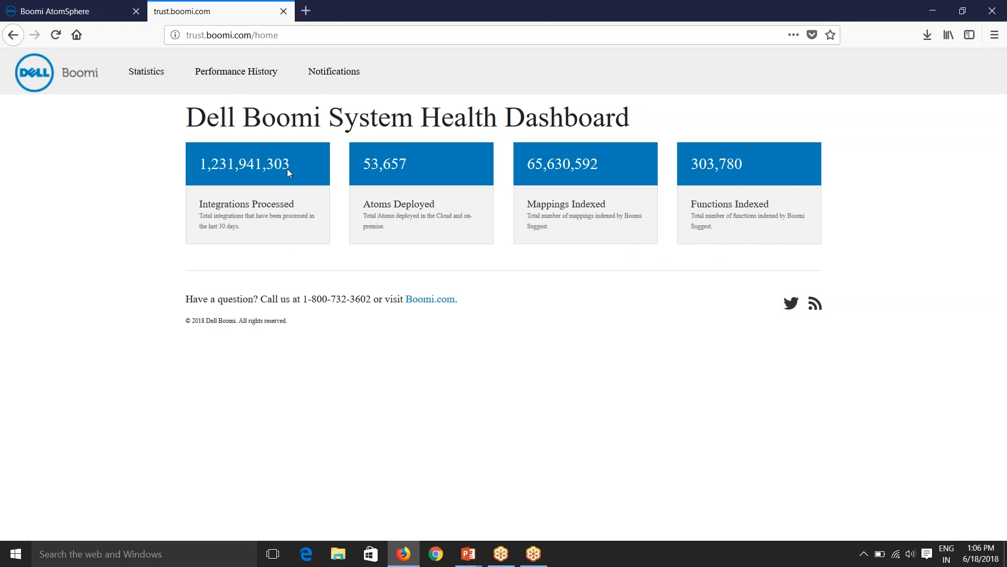
Check the Dell Boomi Trust performance history and release schedule, then close the trust site.
left_click(236, 80)
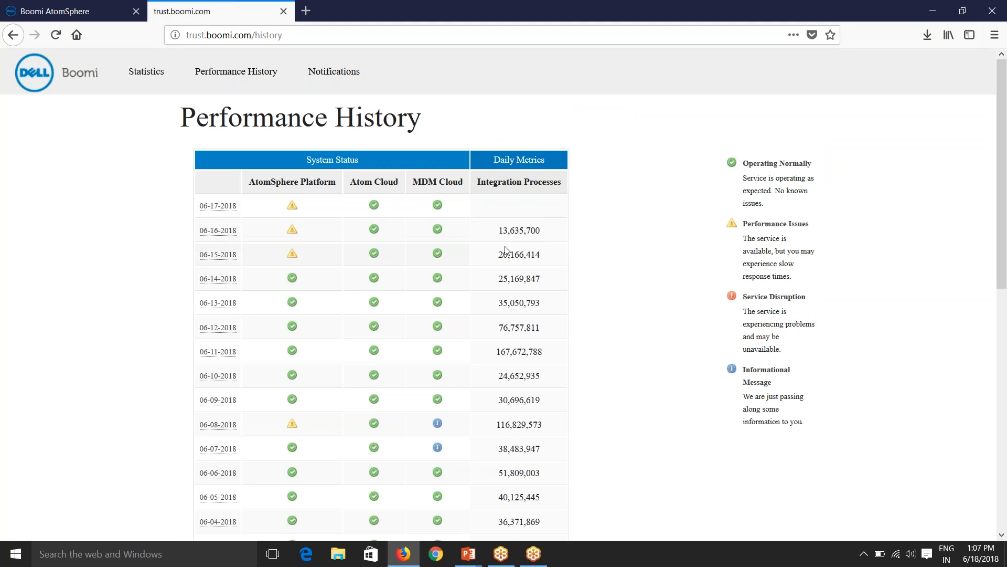
left_click(334, 83)
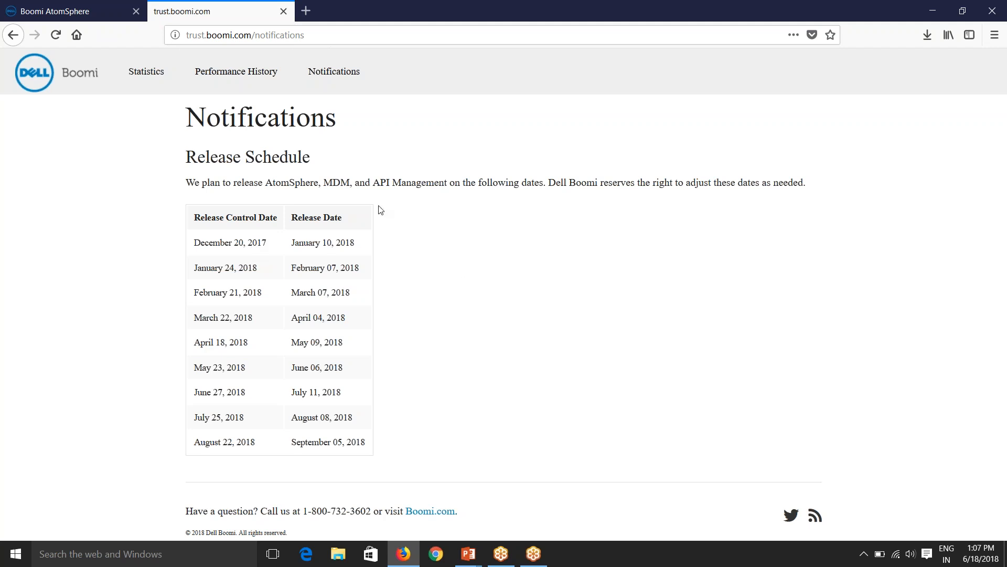
left_click(284, 13)
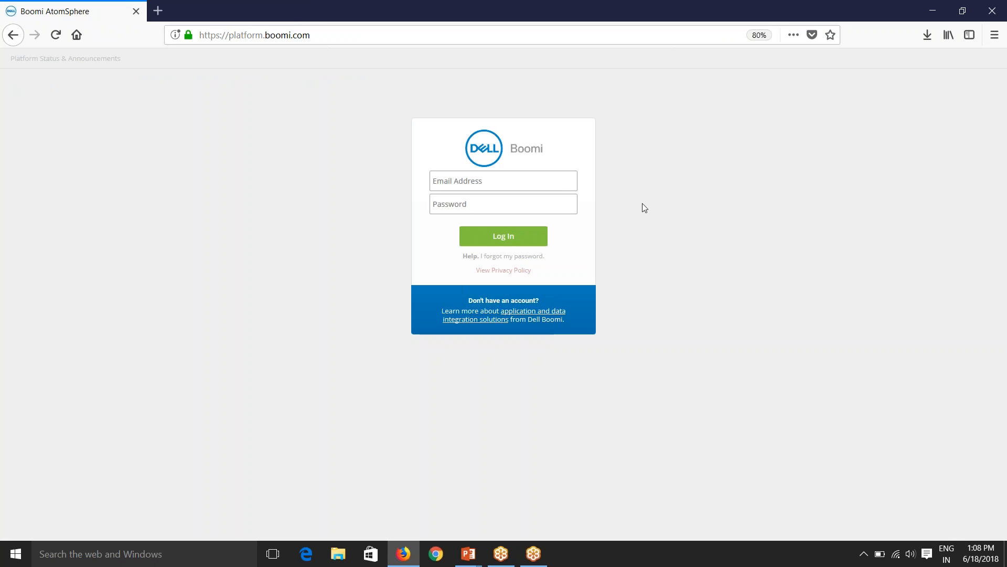
Log in to AtomSphere with the account e-mail and password to reach the Build Welcome tab.
left_click(556, 185)
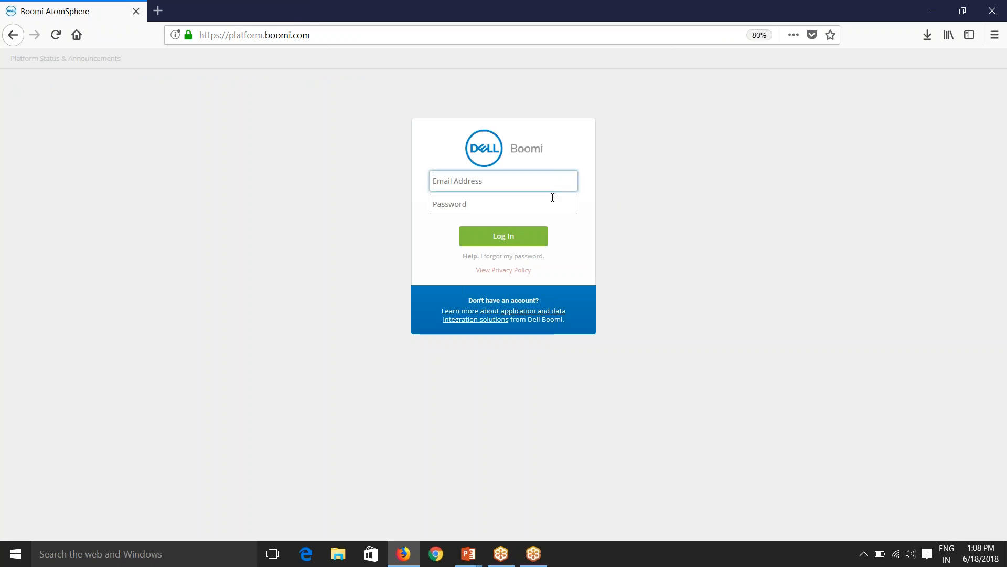
key("Tab")
type("********")
key("Return")
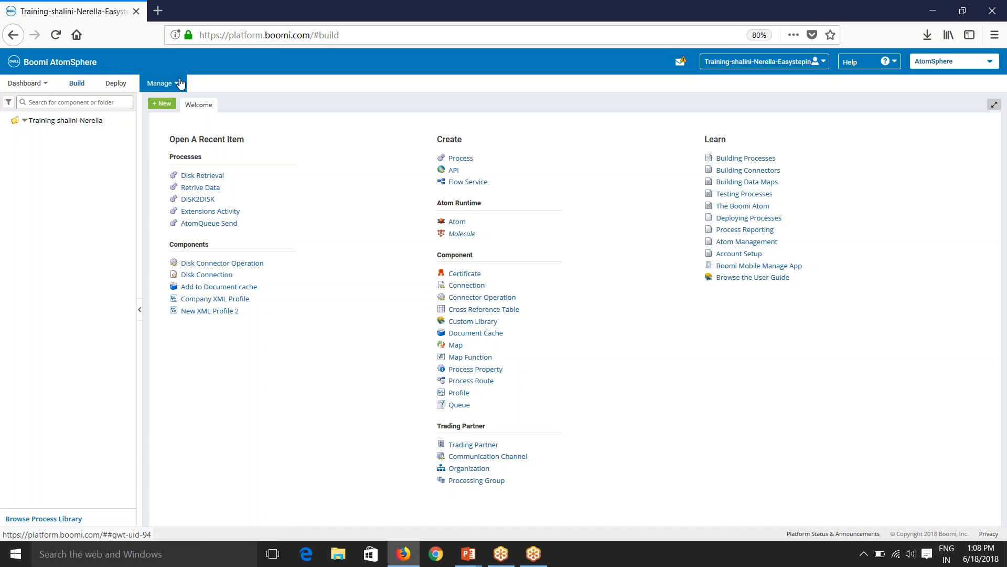
Read the messages showing the account expires in 28 days, then open the account name menu.
mouse_move(171, 83)
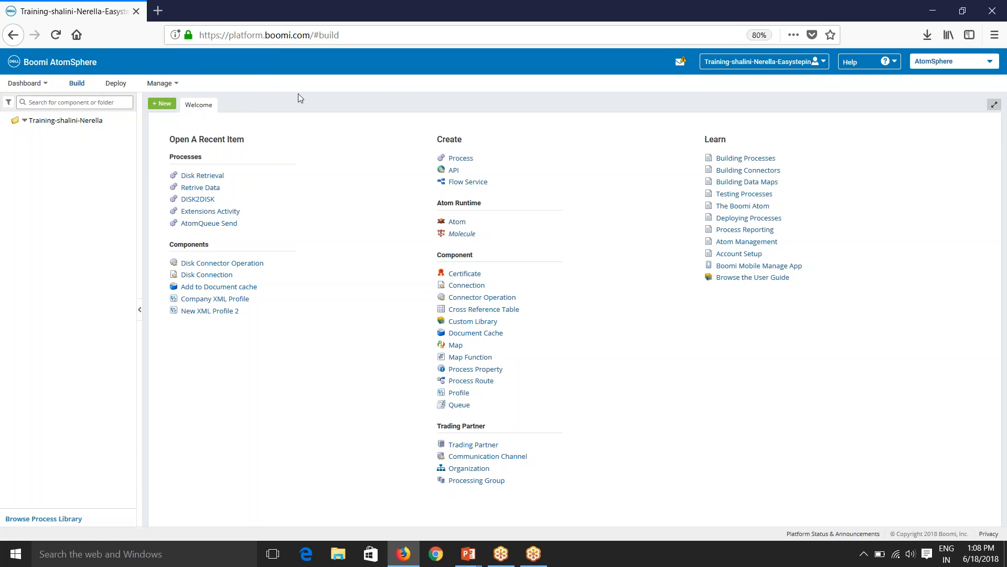
left_click(680, 62)
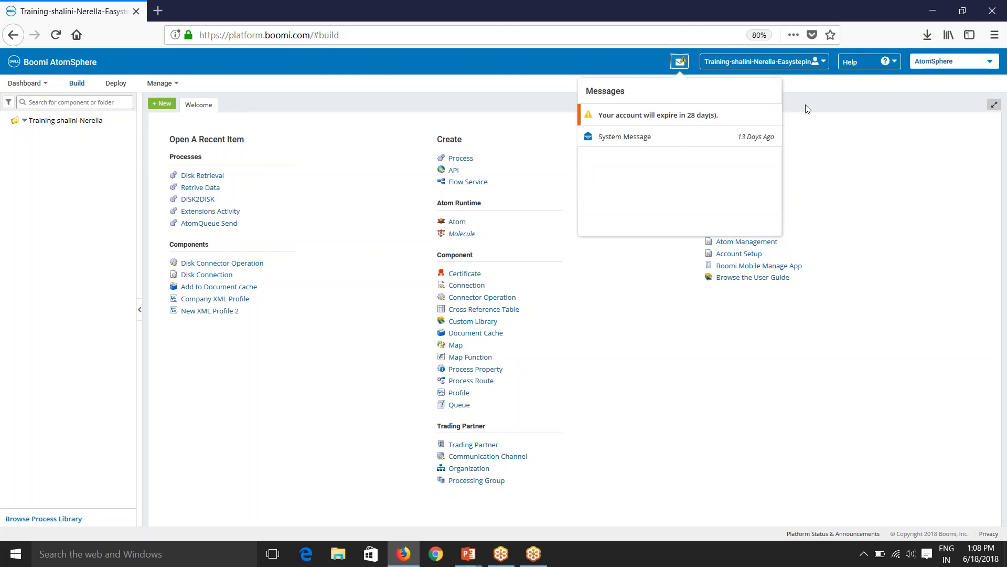
left_click(800, 139)
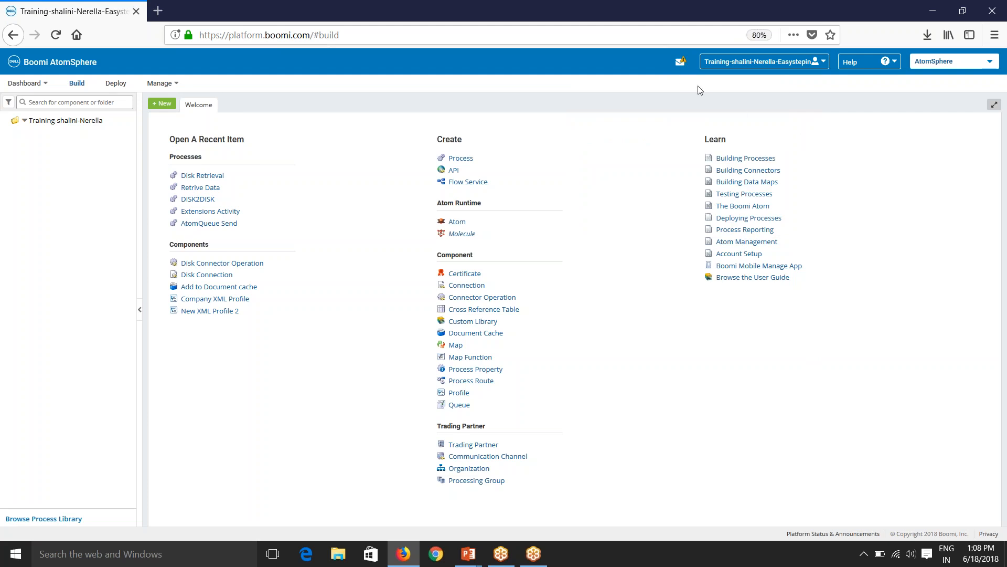
left_click(792, 62)
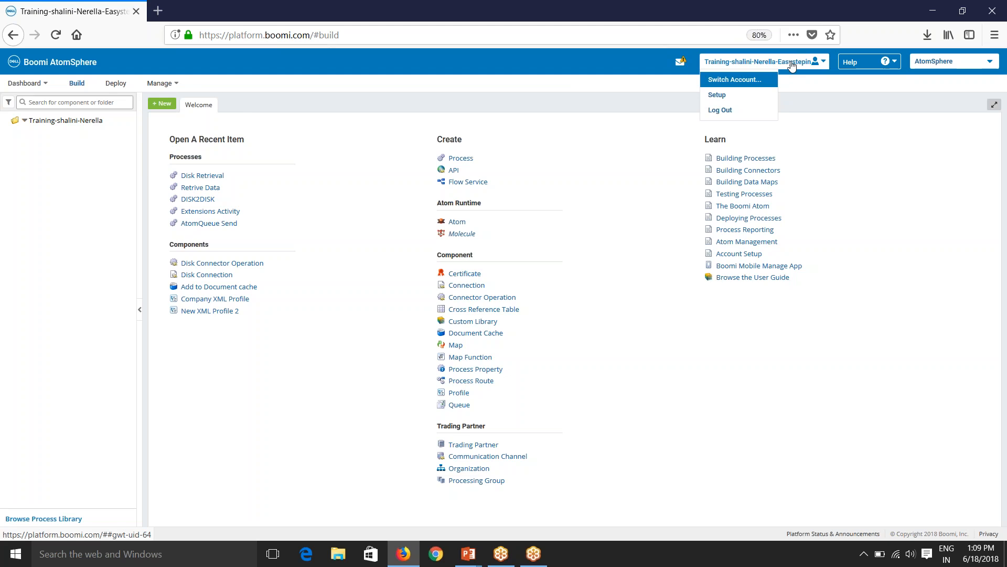
List the accounts available under Switch Account, then cancel without switching.
left_click(735, 82)
left_click(588, 62)
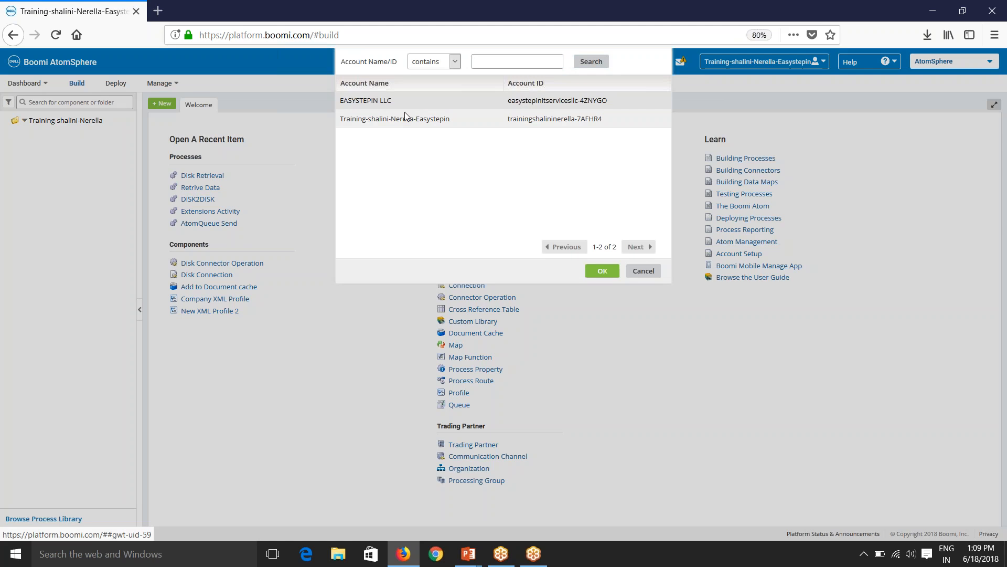
left_click(634, 271)
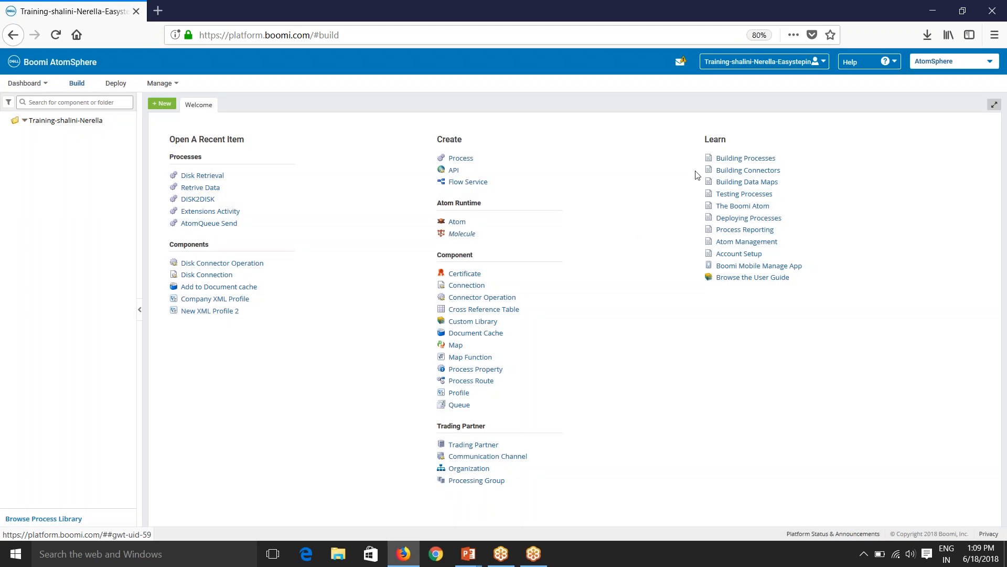
Glance at the Help resources list, then open the AtomSphere product dropdown of other applications.
left_click(851, 63)
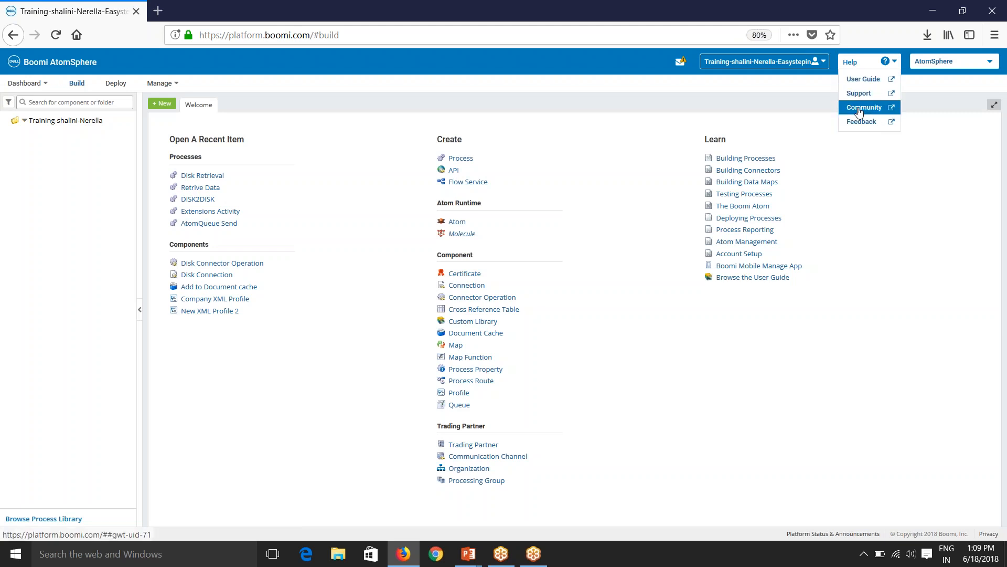
left_click(922, 135)
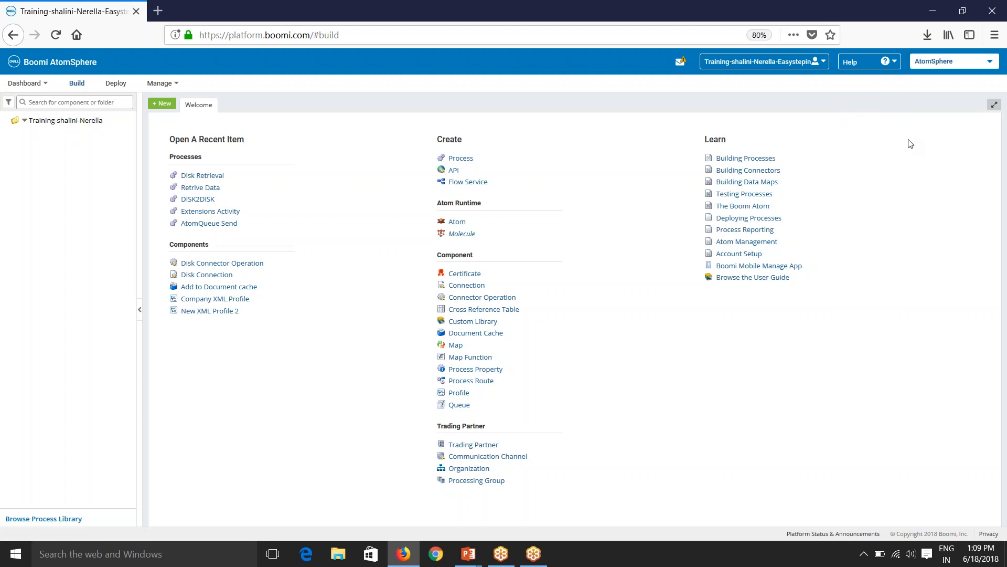
left_click(930, 67)
Open the Account Dashboard in a new browser tab, view it, and return to the Build tab.
mouse_move(24, 86)
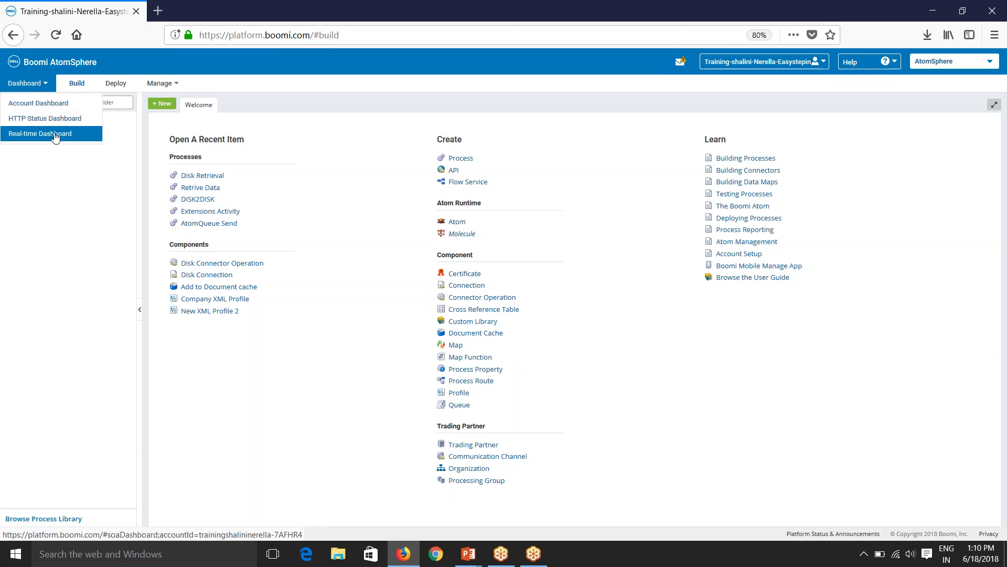
right_click(41, 105)
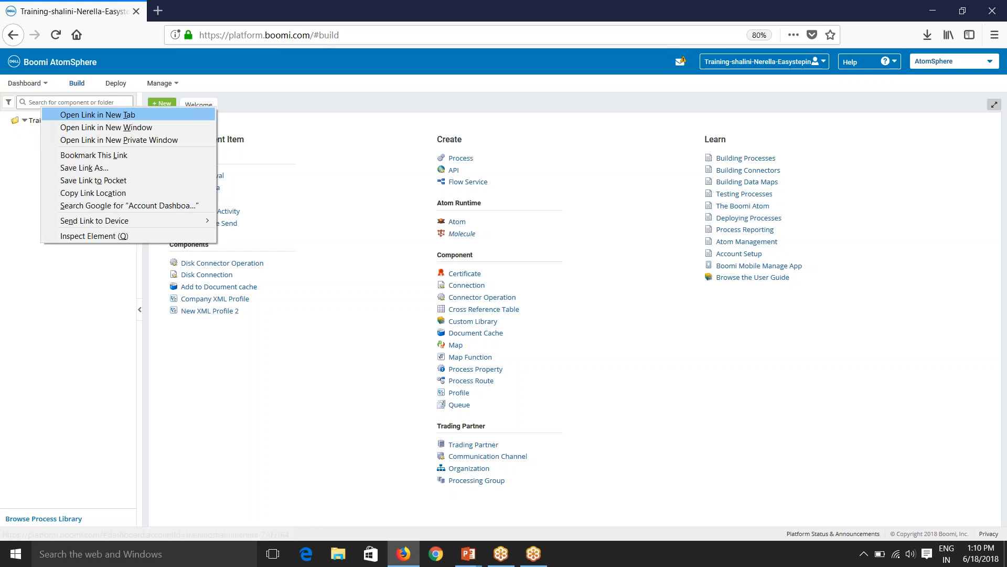
left_click(59, 115)
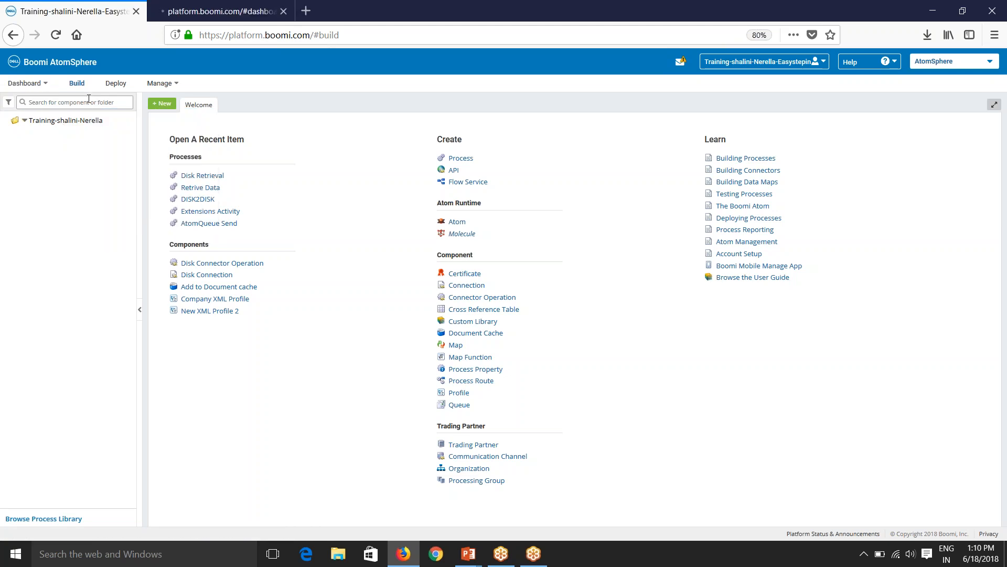
left_click(217, 9)
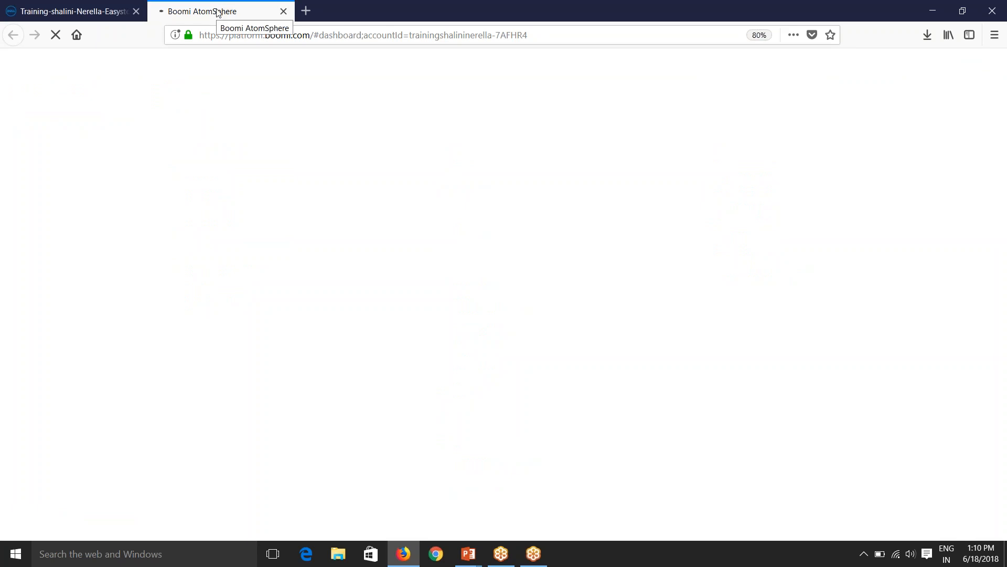
left_click(94, 19)
left_click(25, 83)
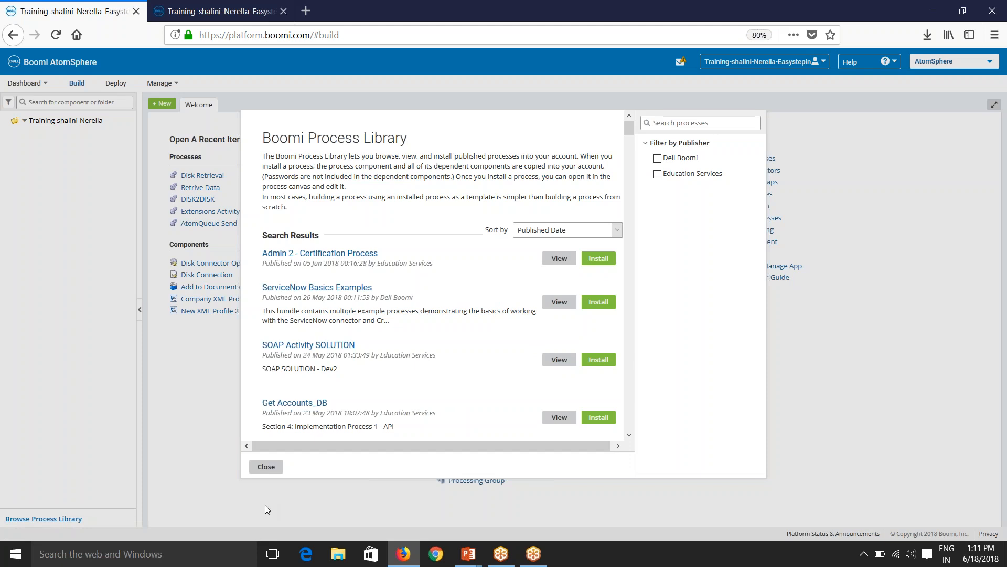
Close the Boomi Process Library and switch to the Account Dashboard tab with its charts.
left_click(266, 466)
left_click(187, 9)
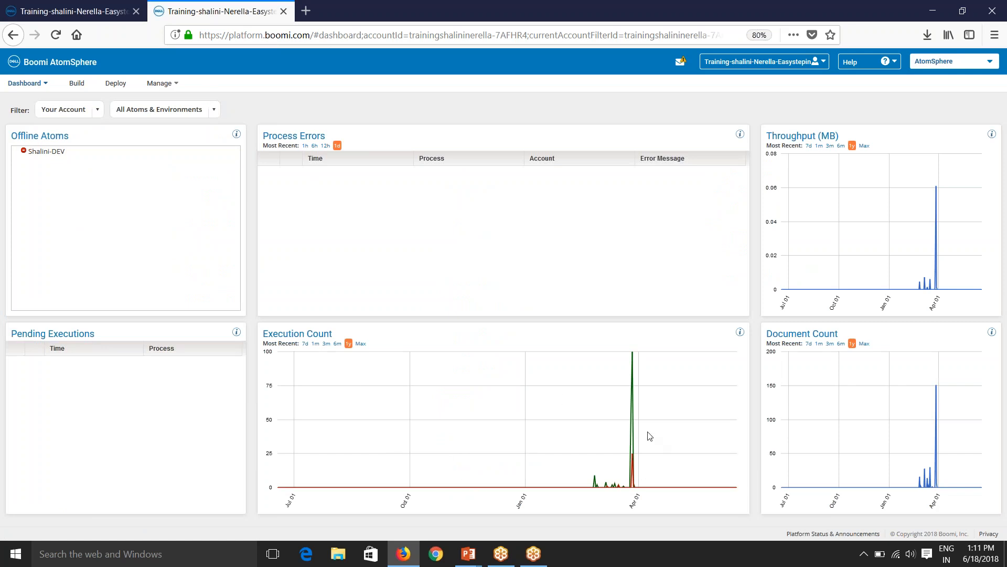
Close the dashboard tab, open the AtomSphere User Guide from Help, then close that tab too.
left_click(284, 12)
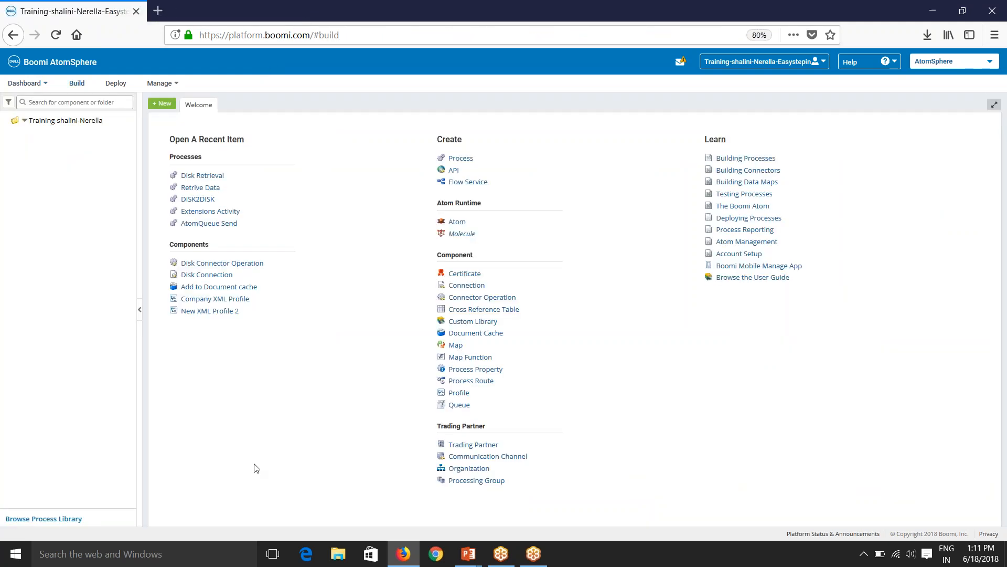
left_click(859, 68)
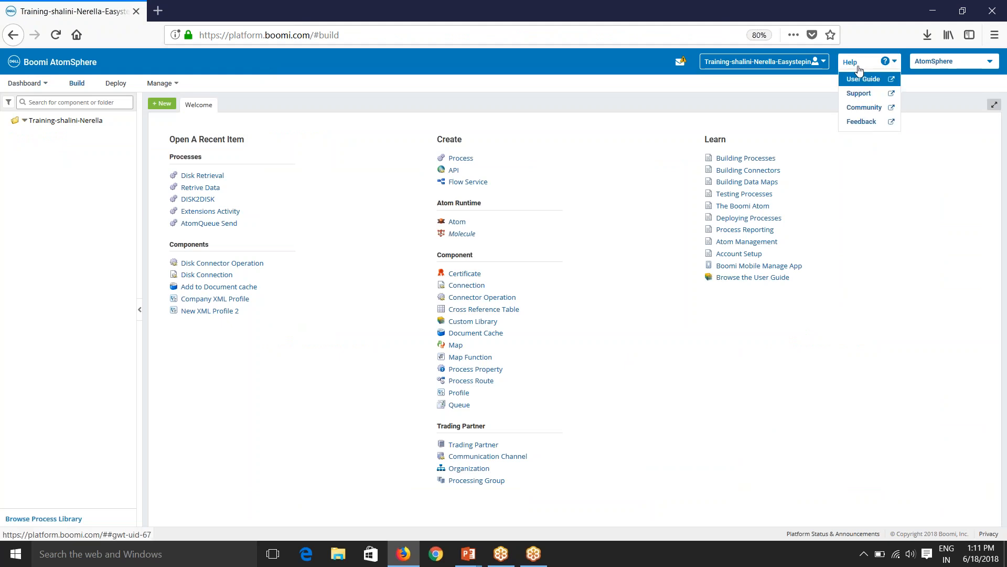
left_click(862, 79)
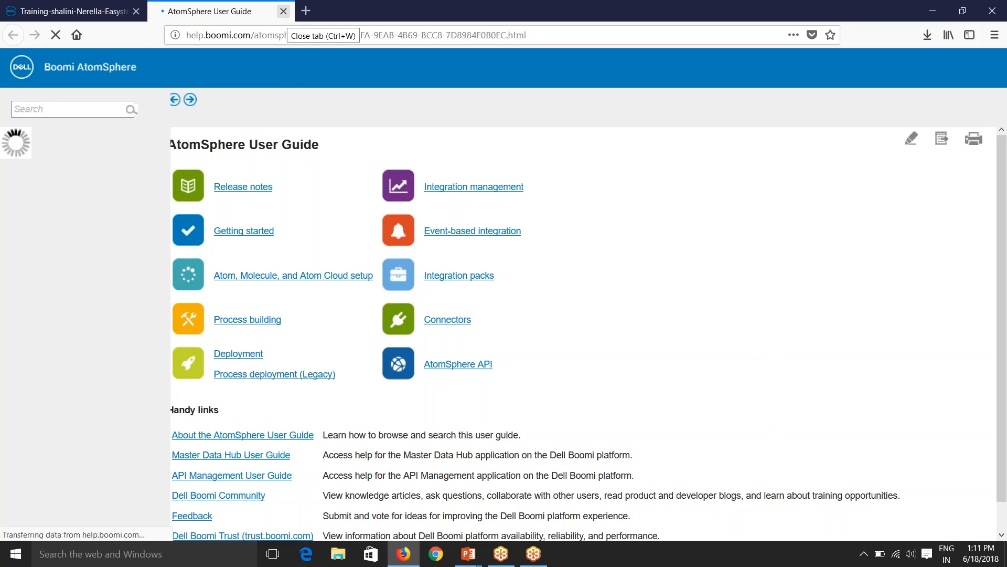
left_click(283, 11)
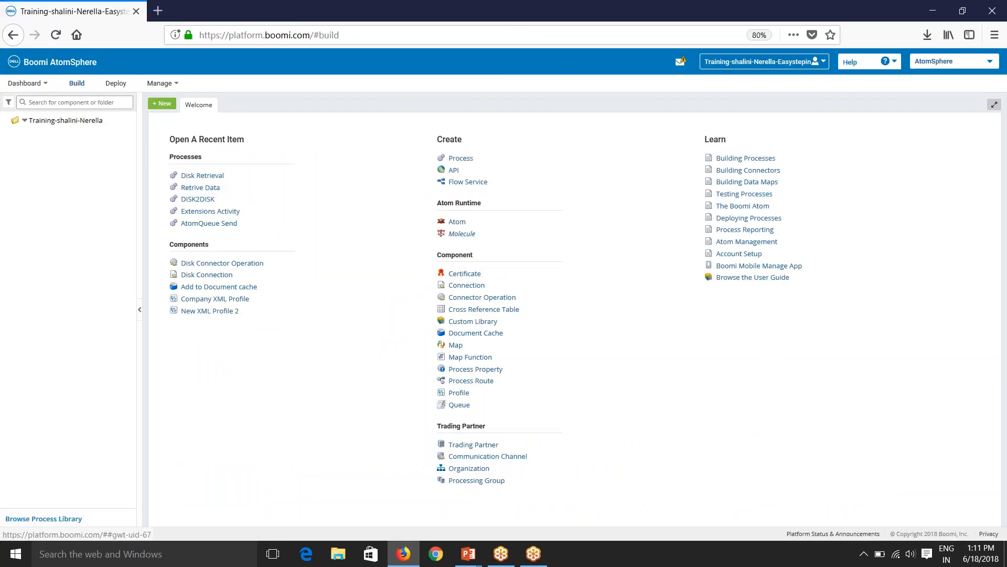
left_click(888, 61)
Choose Help > Support to open the Boomi Support customer portal in a second tab.
left_click(861, 90)
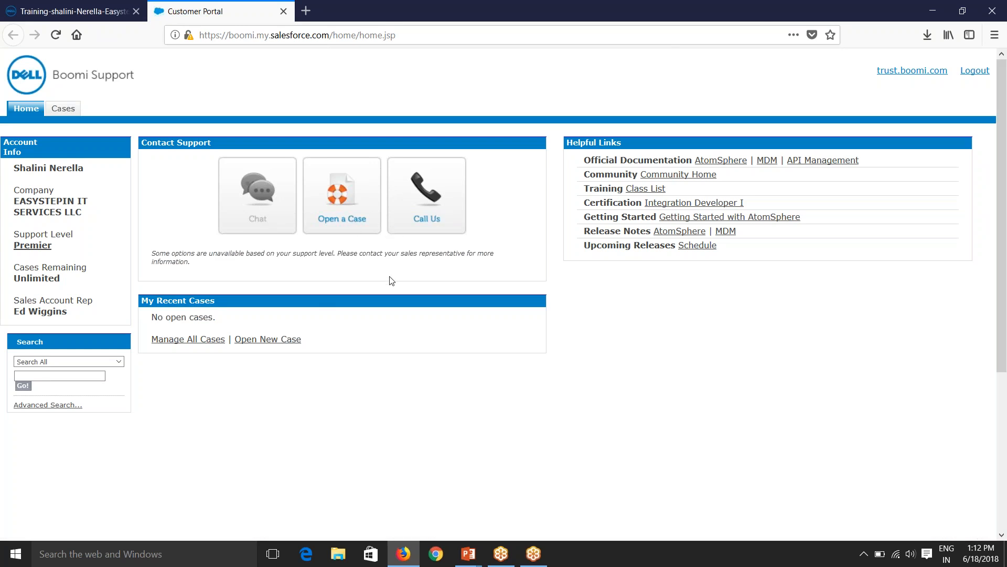
Preview an empty New Case form's Product, Subject and Description fields, then close the support tab.
left_click(340, 204)
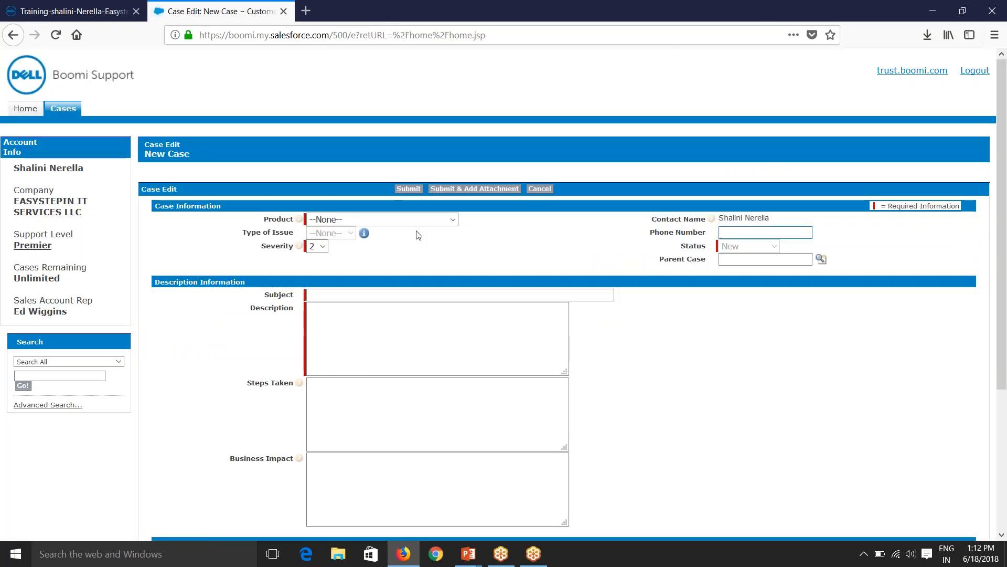
left_click(417, 222)
left_click(535, 241)
left_click(353, 334)
scroll(353, 341, "down", 4)
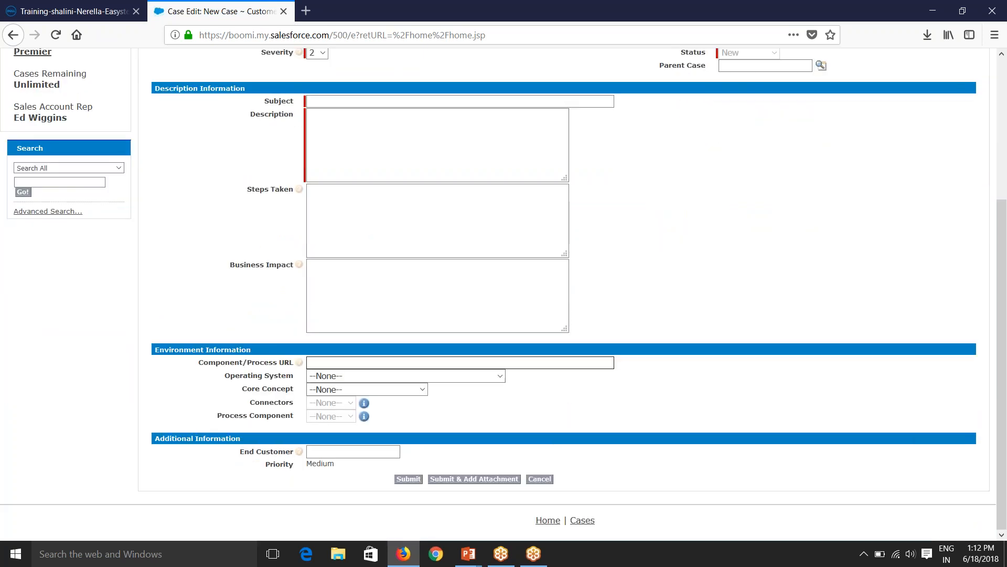
scroll(382, 387, "up", 1)
scroll(394, 490, "down", 2)
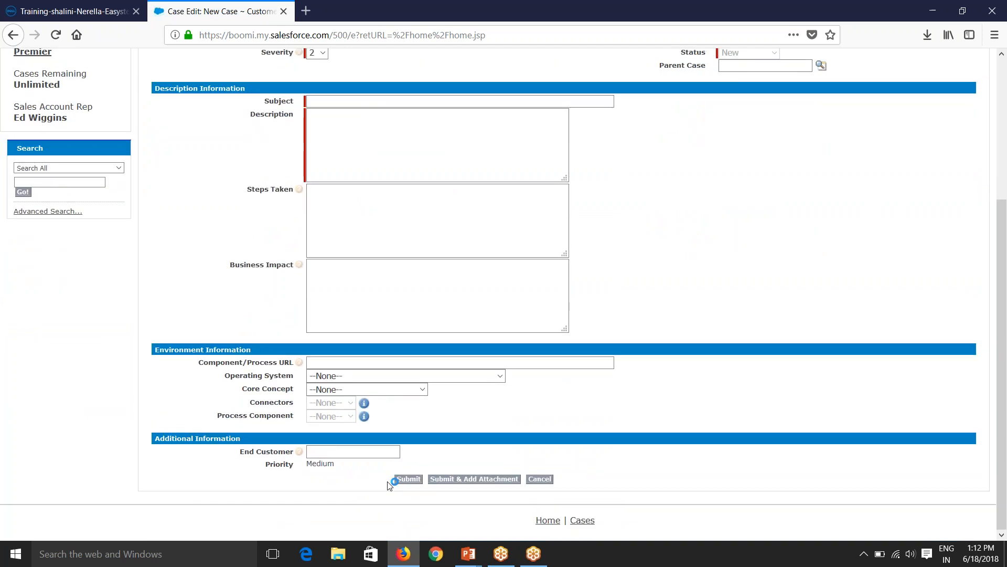
scroll(236, 100, "up", 5)
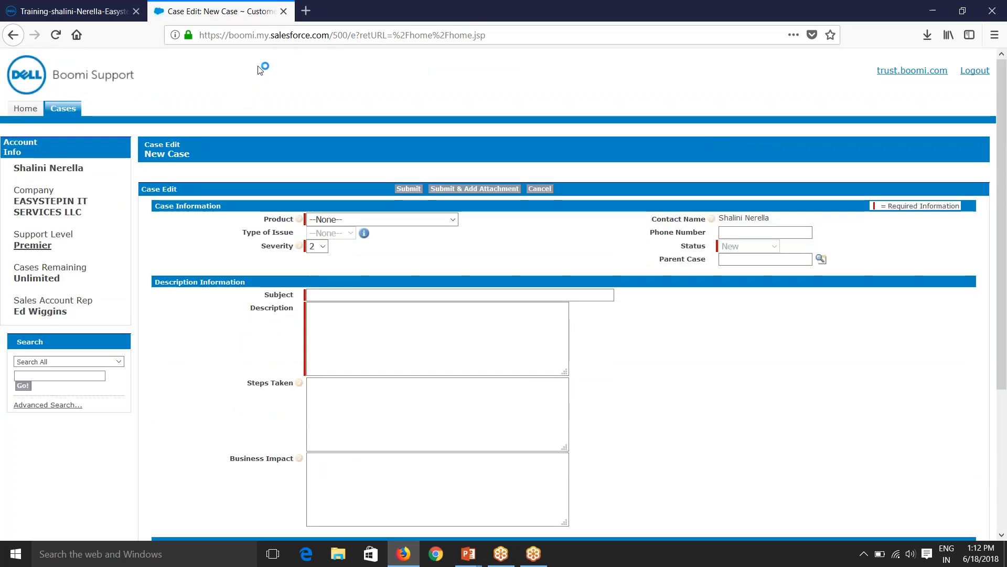
left_click(283, 11)
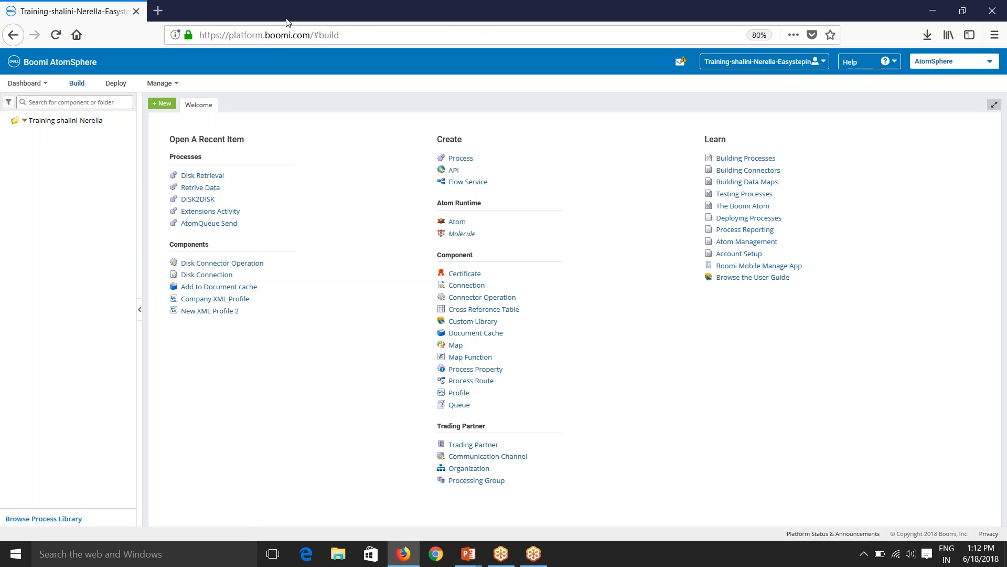
Open Boomi Community from the Help menu and go to its Knowledge Center section.
left_click(863, 64)
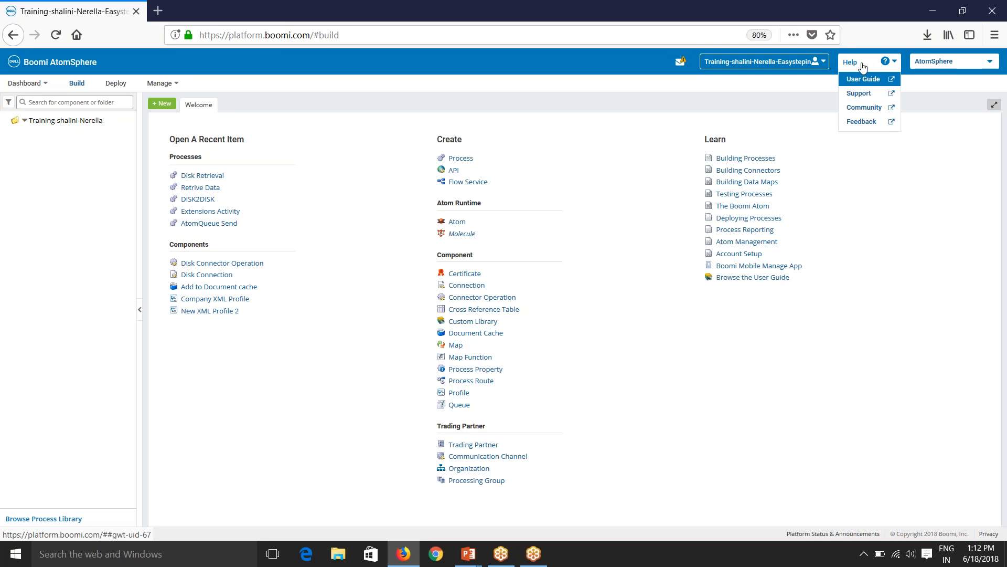
left_click(859, 111)
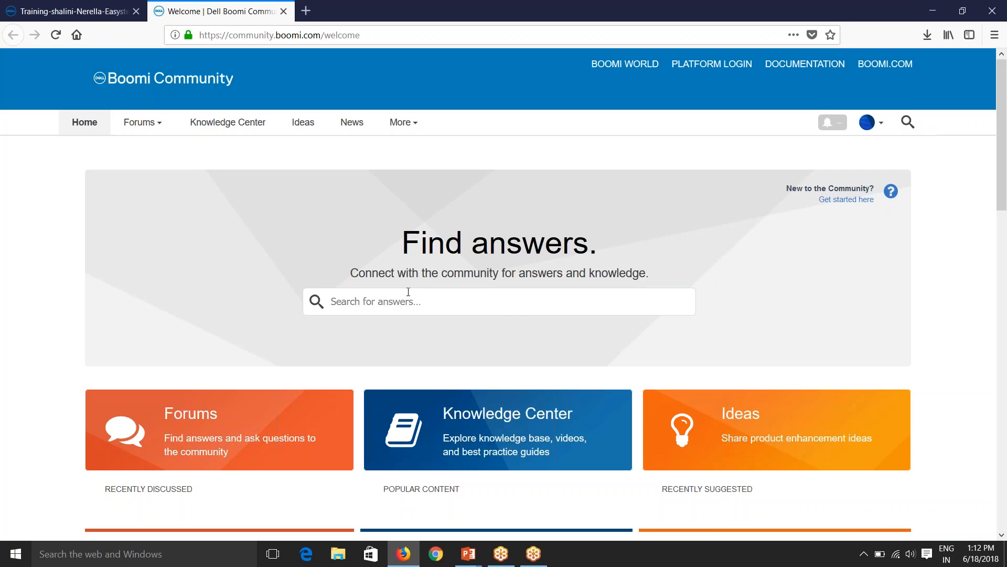
left_click(385, 307)
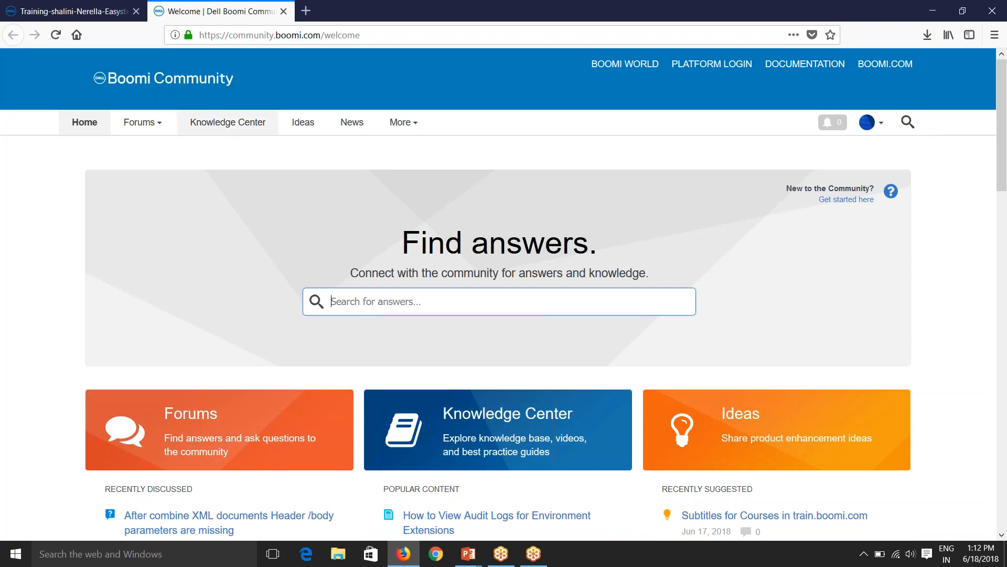
left_click(240, 132)
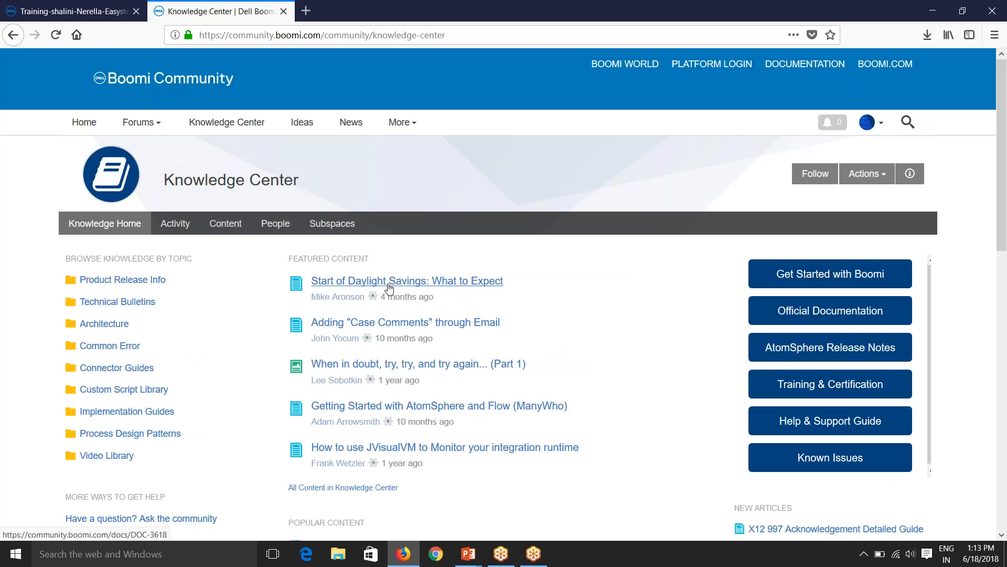
Go to the Ideas for Boomi page from the Boomi Community top navigation.
left_click(303, 123)
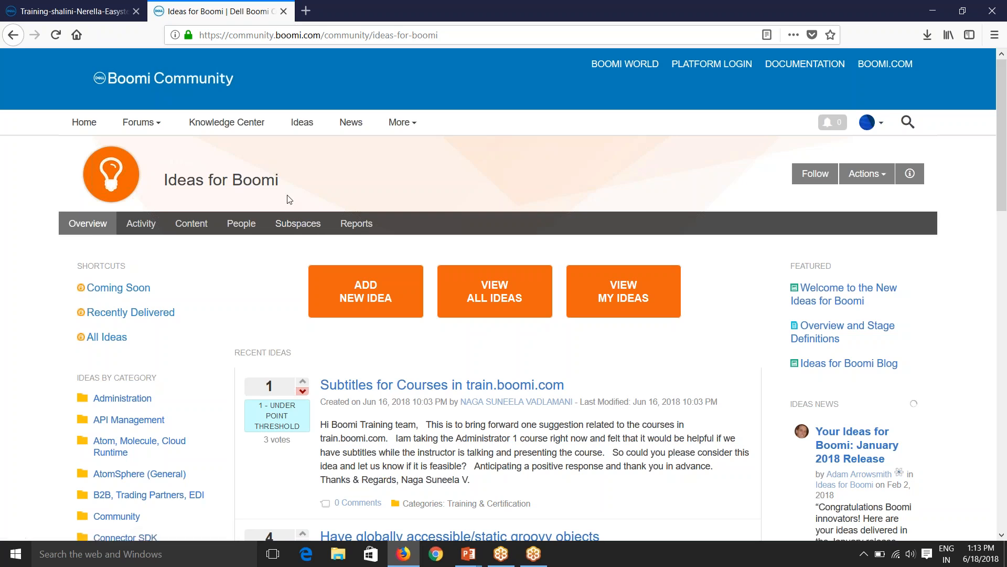
Close the Ideas tab, open Help > Feedback, then close that tab to return to AtomSphere Build.
left_click(284, 11)
left_click(871, 62)
left_click(854, 65)
left_click(862, 121)
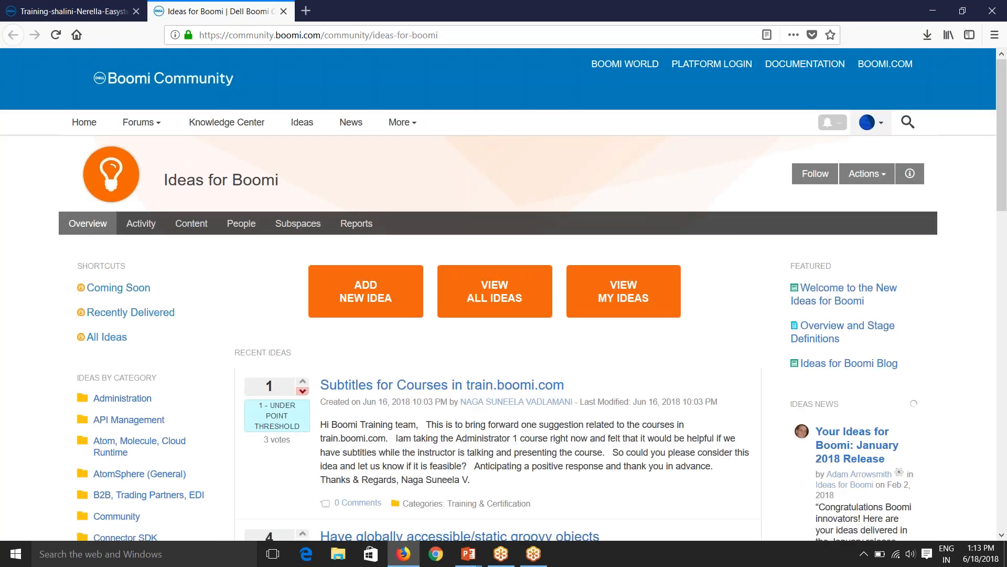
left_click(283, 11)
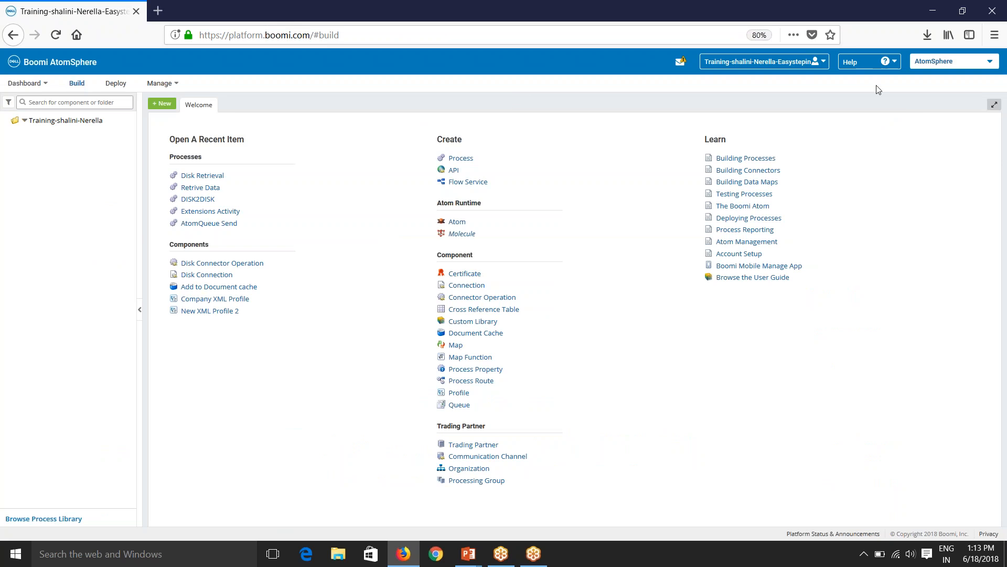
Open the actions menu for the account's root folder in the component explorer.
left_click(865, 64)
left_click(25, 121)
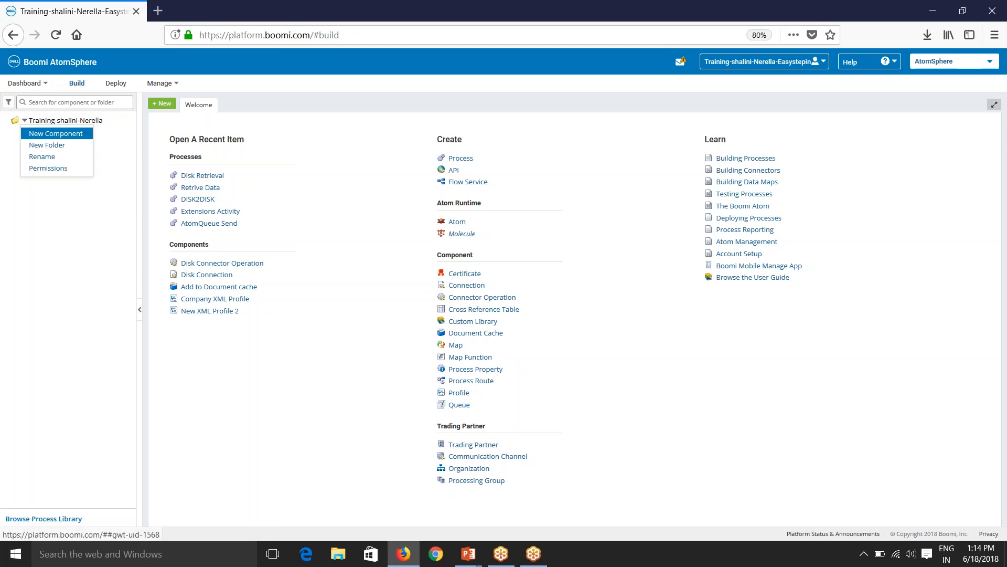
Add a new subfolder under the account's root folder, named with the user's first name.
left_click(41, 149)
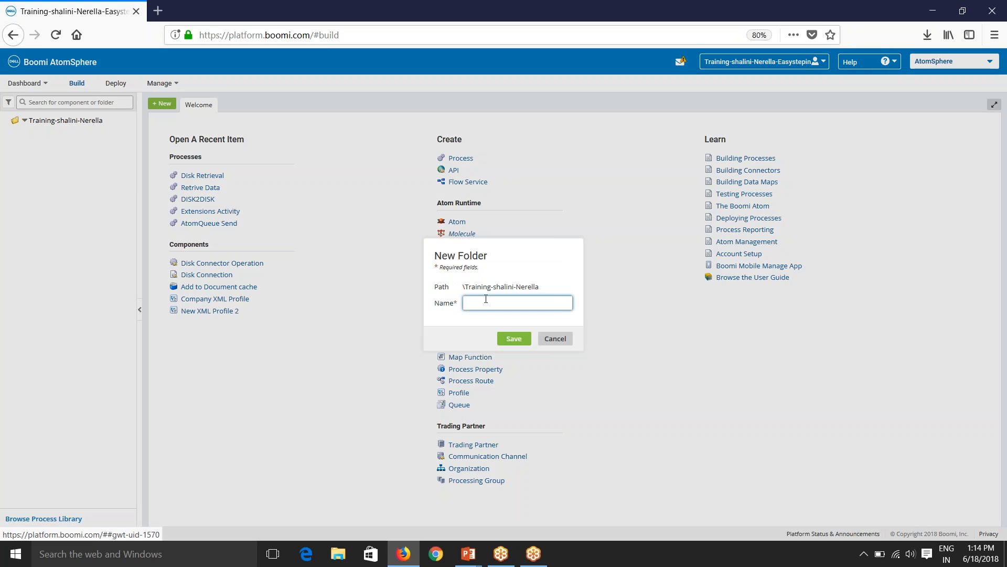
type("Shalini")
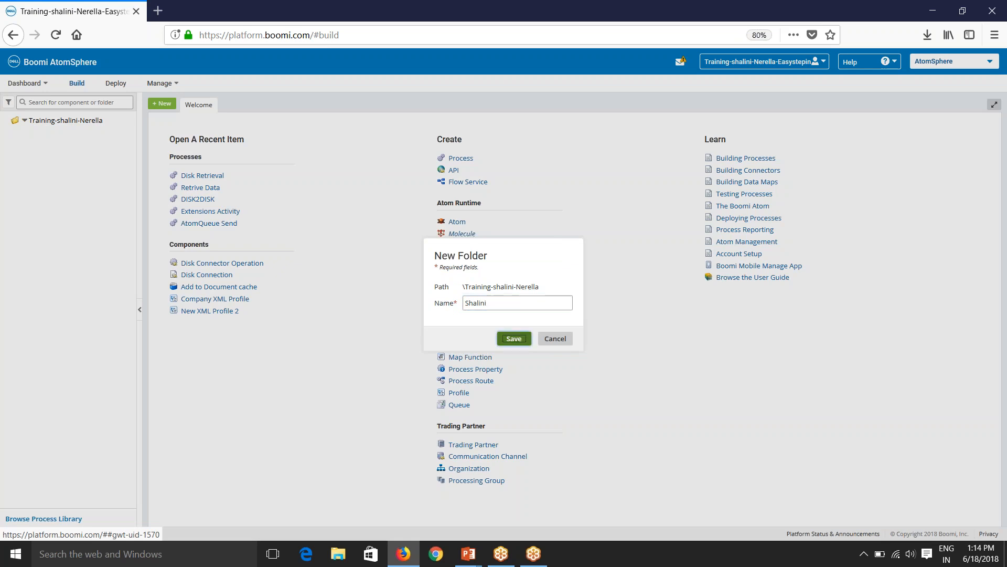
left_click(514, 339)
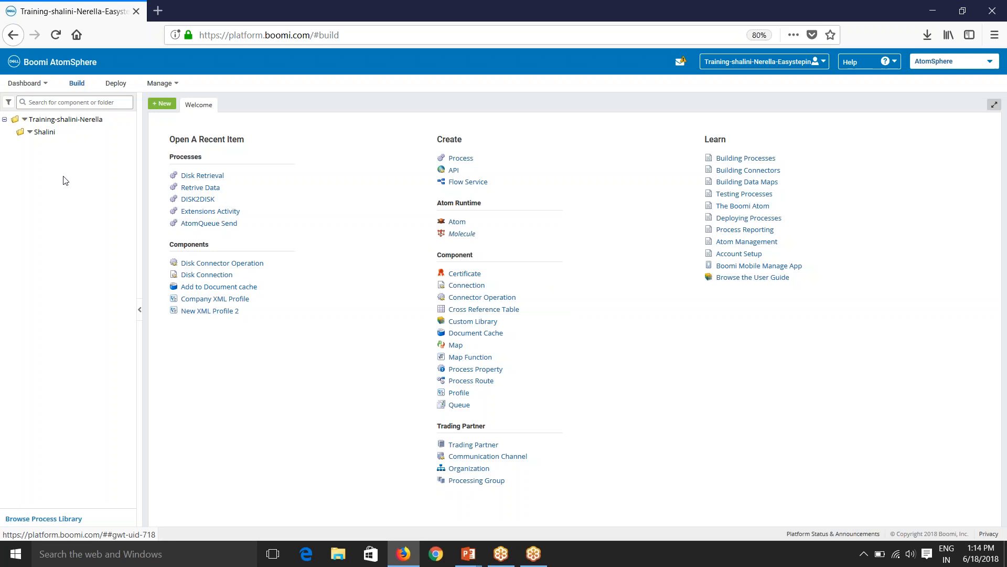
Create a new Process component named 'Disk Retrieval' in the user's folder.
left_click(31, 133)
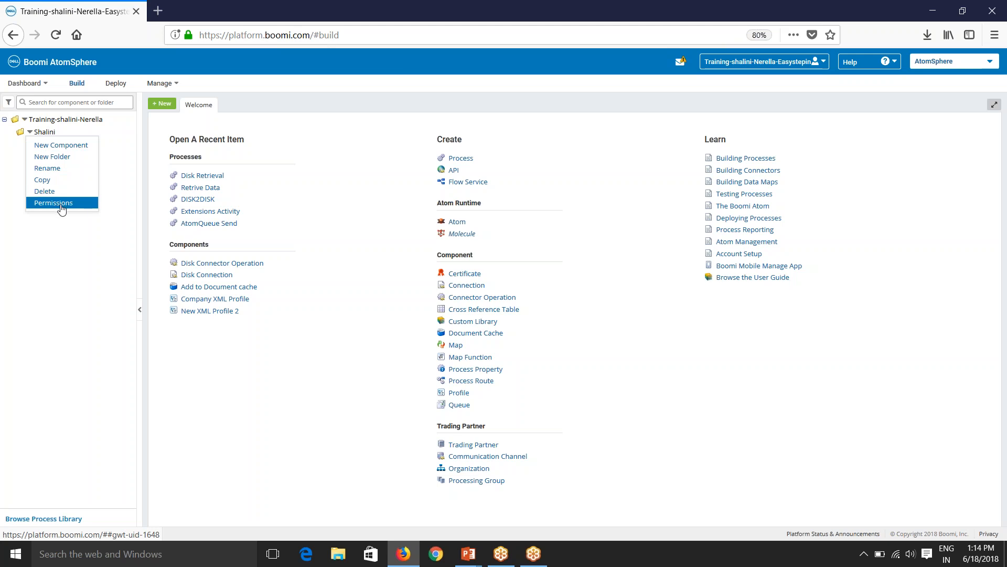
left_click(74, 148)
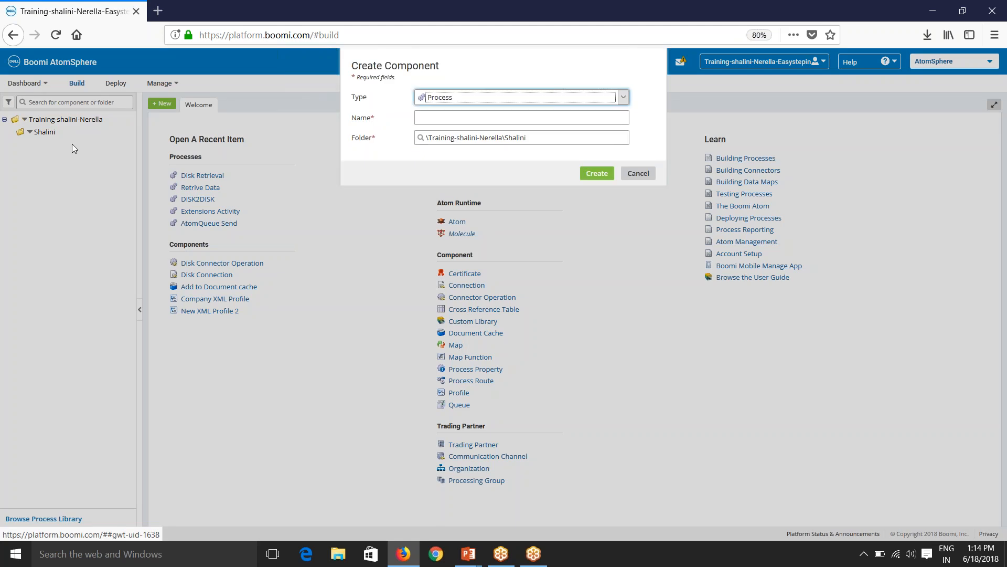
left_click(499, 101)
scroll(504, 189, "down", 3)
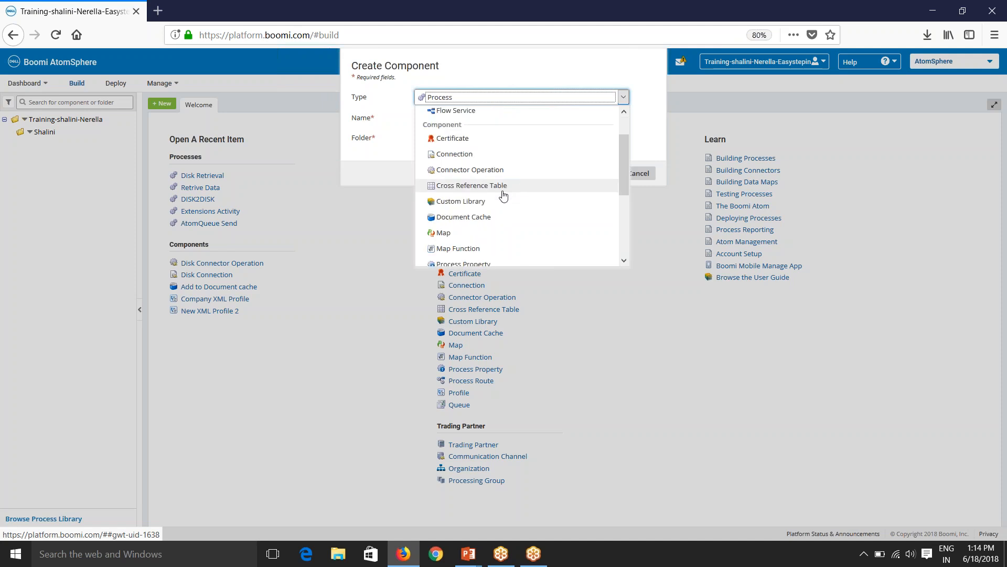
scroll(503, 206, "down", 5)
scroll(502, 226, "up", 1)
scroll(501, 231, "up", 4)
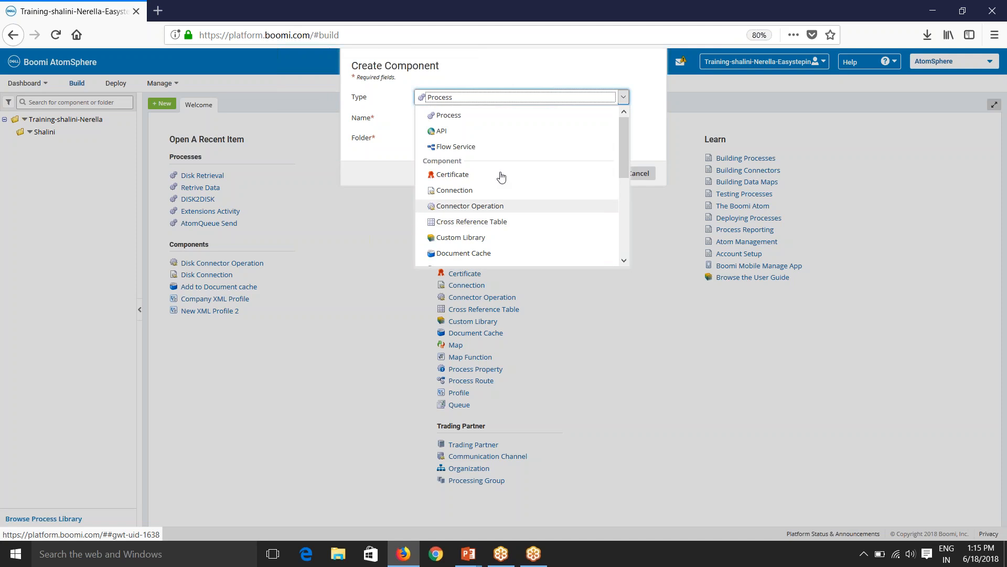
left_click(460, 116)
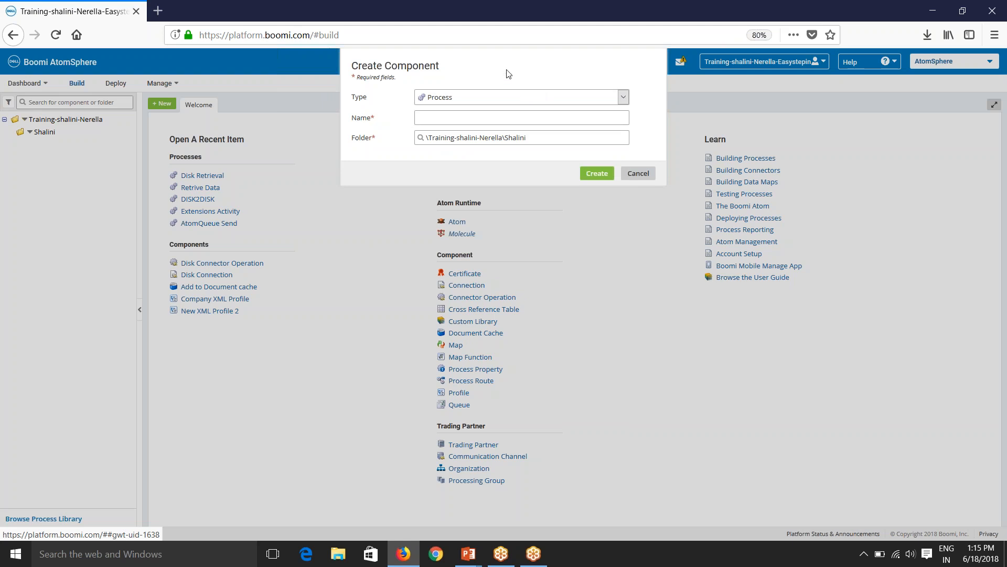
left_click(526, 119)
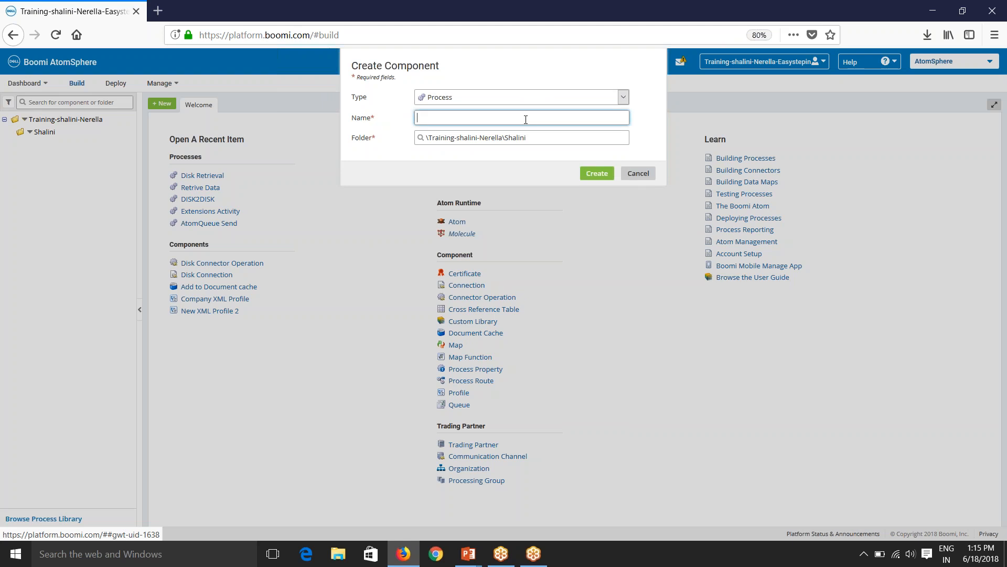
type("Disk Retrieval")
left_click(612, 180)
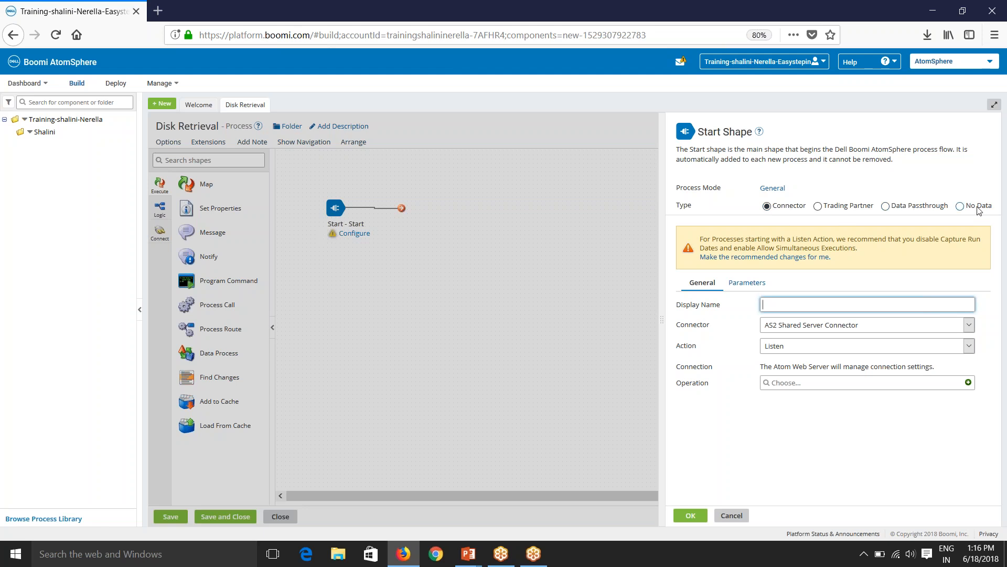
Leave the connector unset and switch the Start shape type to No Data.
left_click(806, 327)
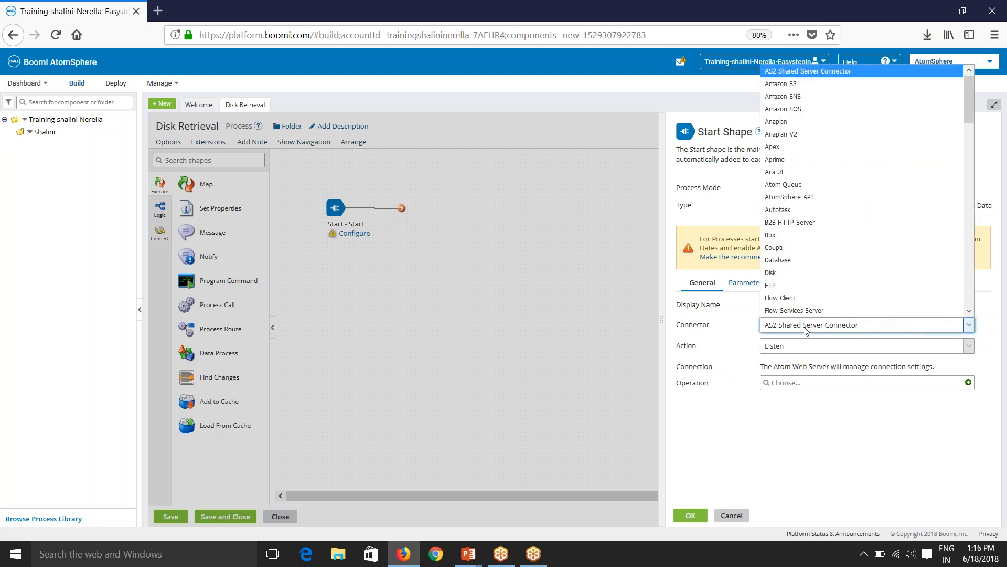
scroll(848, 209, "down", 6)
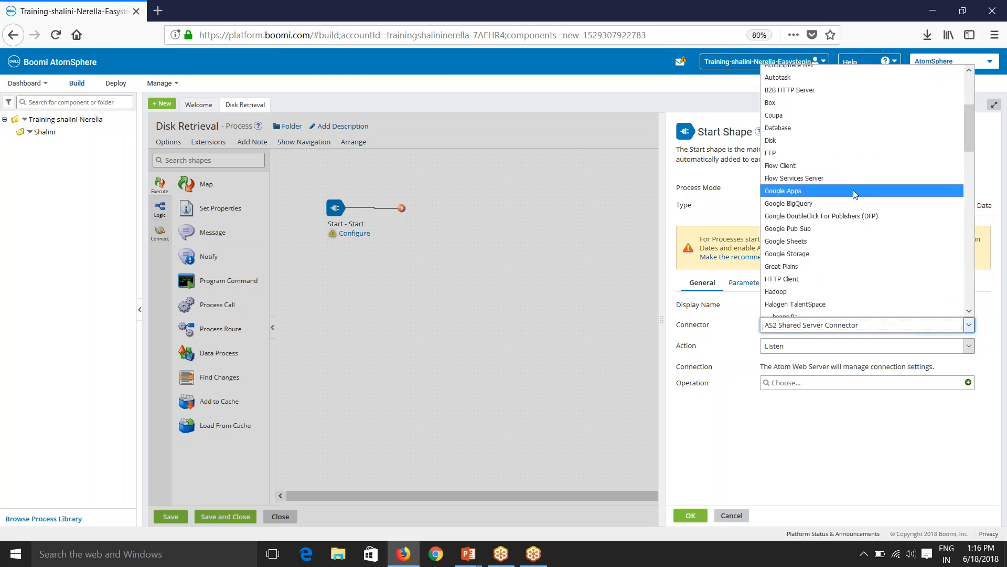
scroll(853, 255, "down", 5)
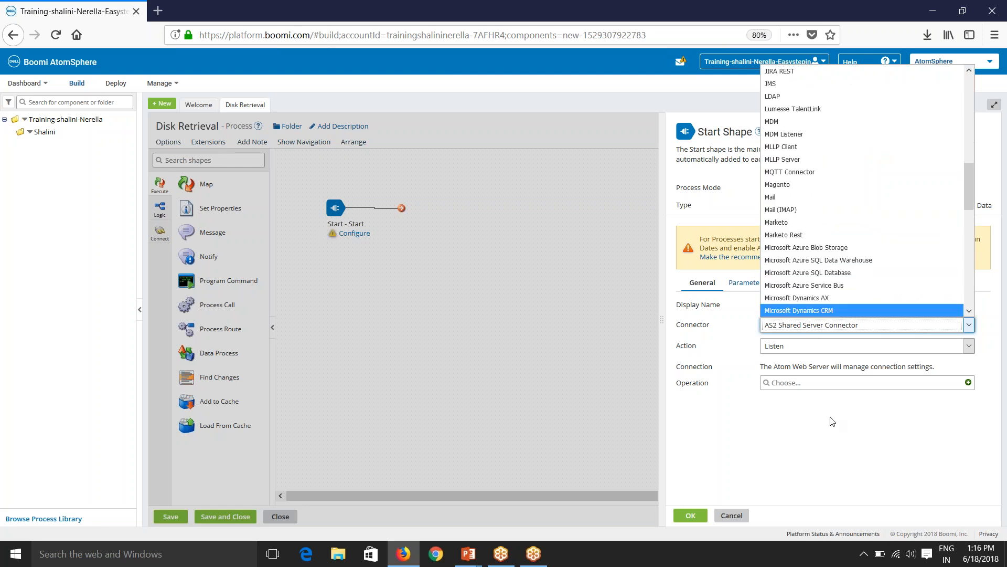
left_click(824, 451)
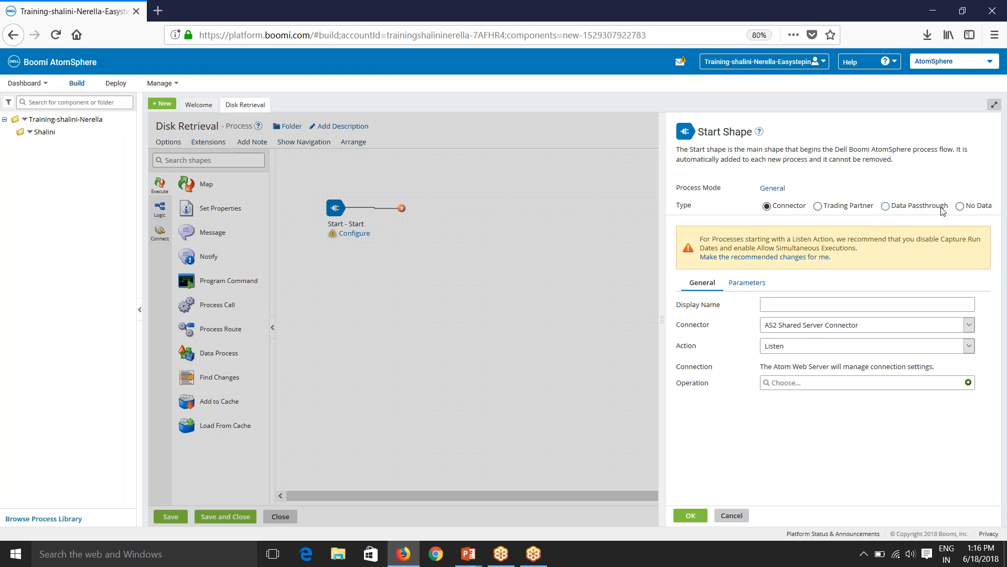
left_click(979, 206)
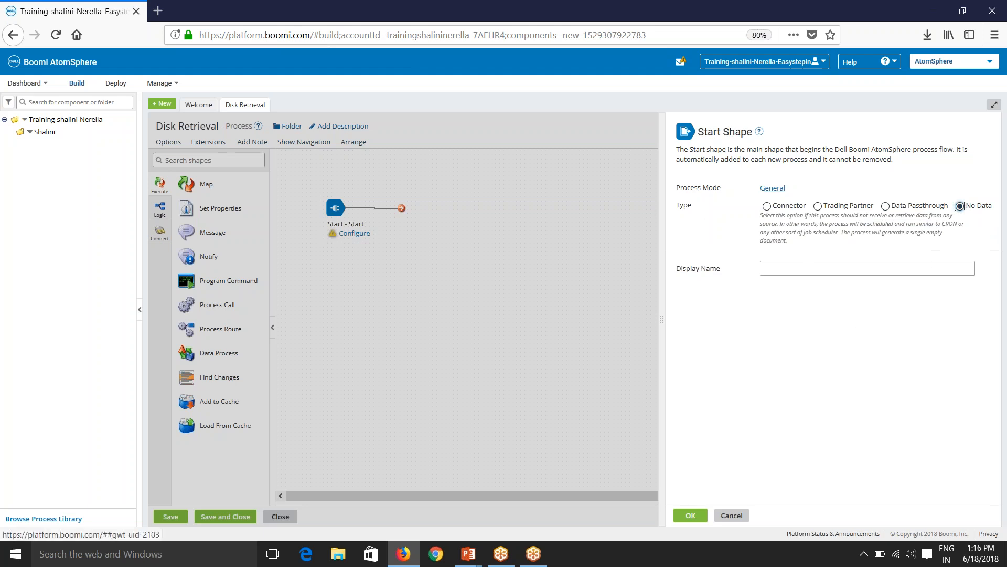
left_click(772, 187)
Keep the process mode General, name the Start shape 'Start', and apply it.
left_click(483, 199)
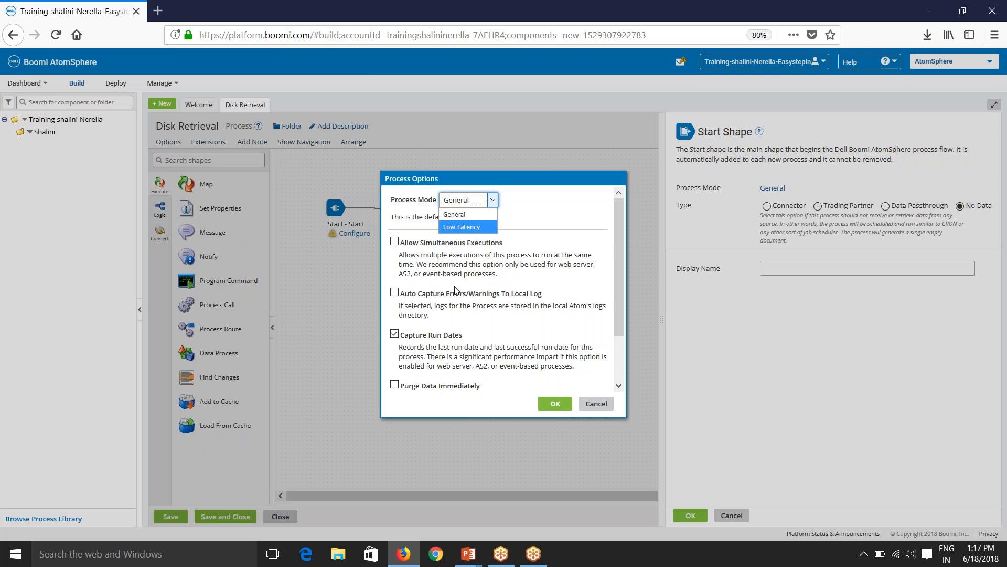
left_click(603, 410)
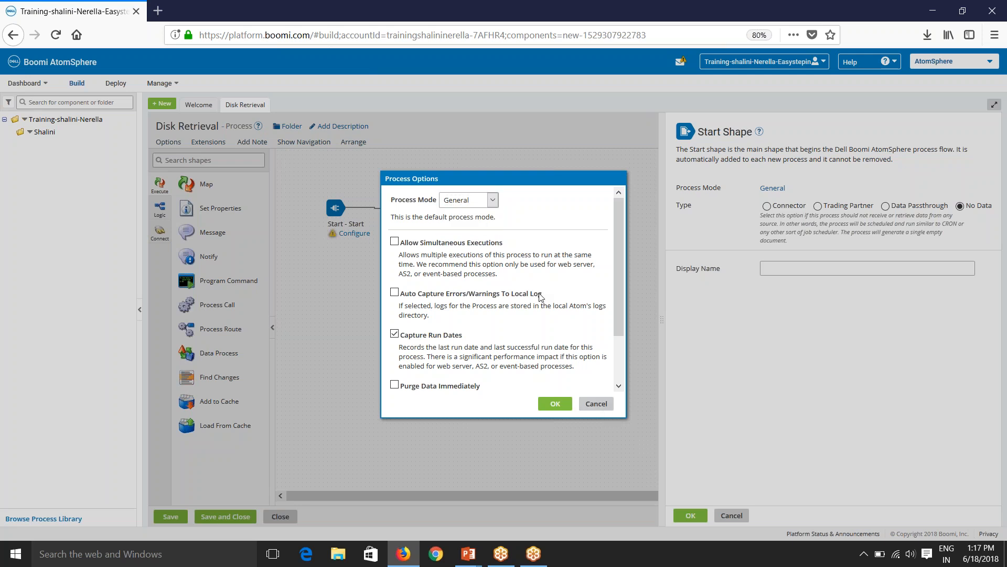
left_click(595, 404)
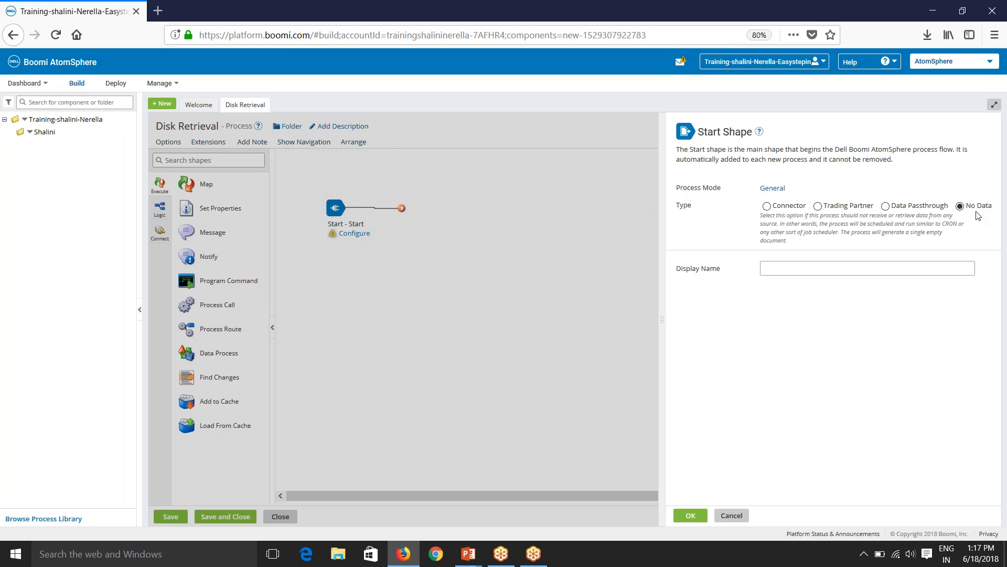
left_click(785, 267)
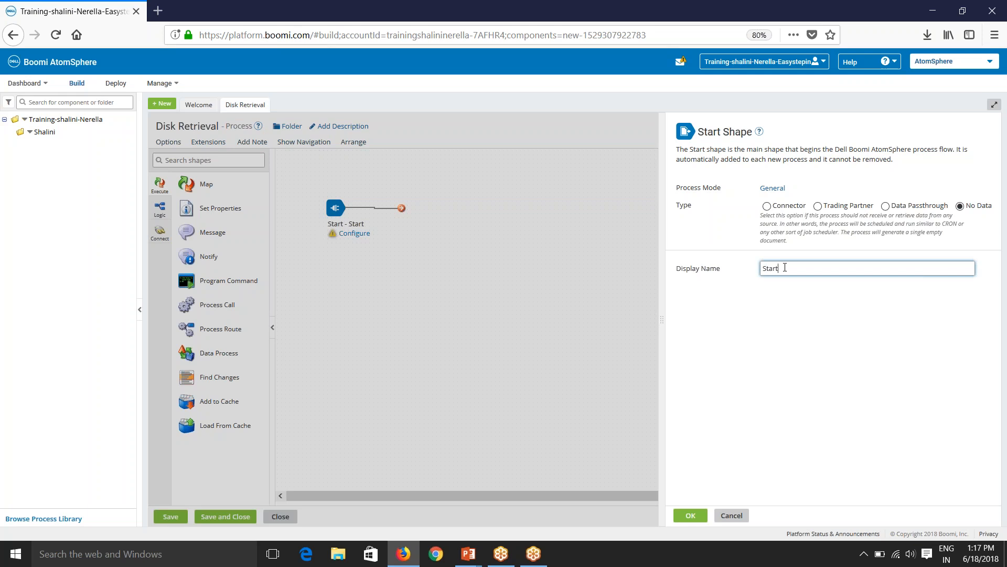
left_click(686, 517)
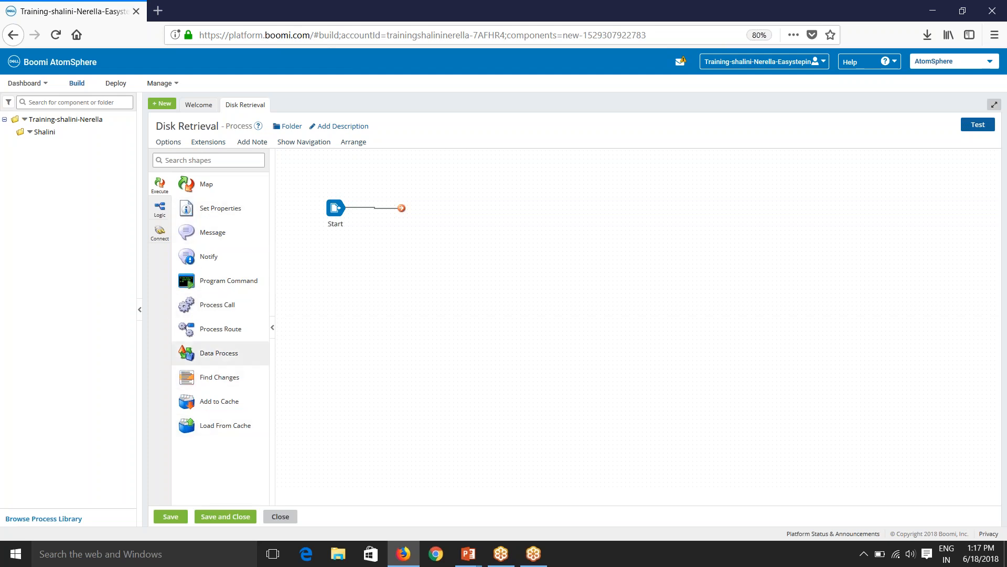
left_click(159, 210)
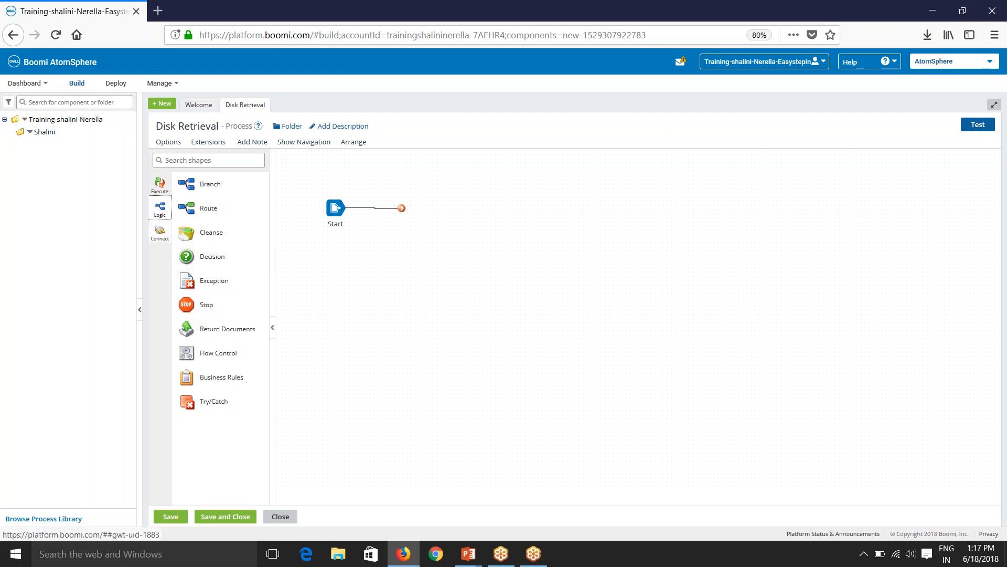
Browse the Connectors shape palette looking for the Disk connector.
left_click(165, 240)
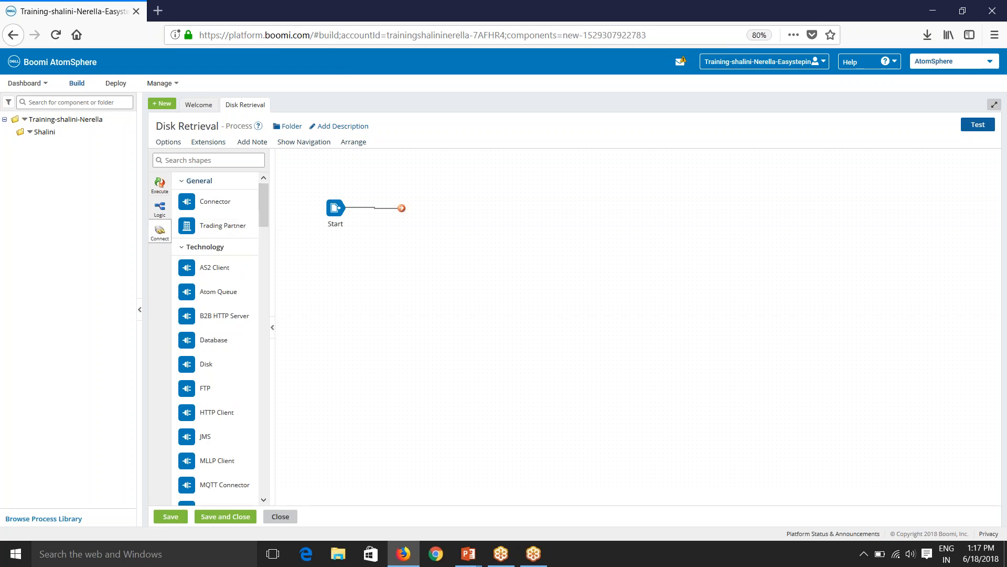
scroll(243, 439, "down", 5)
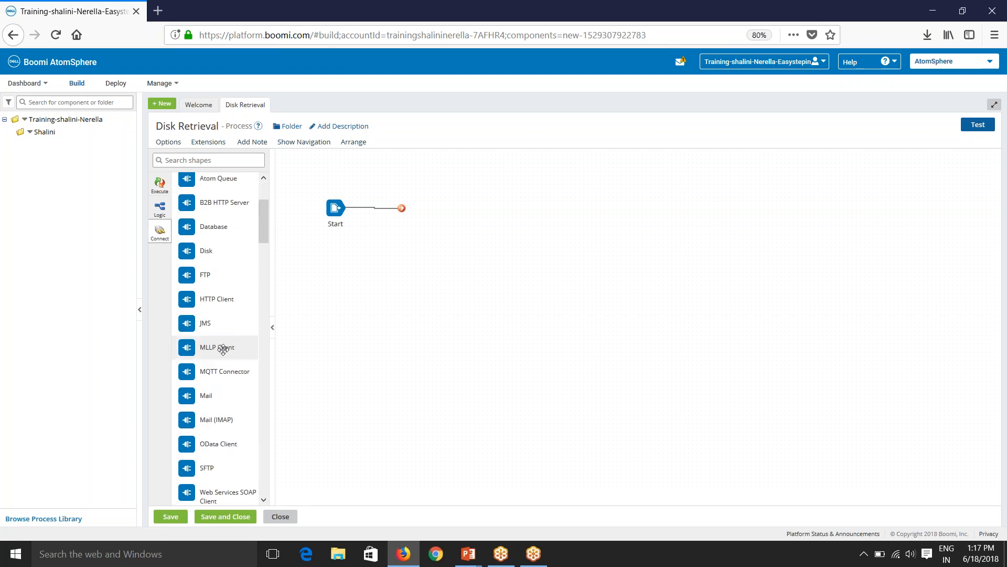
scroll(230, 386, "down", 3)
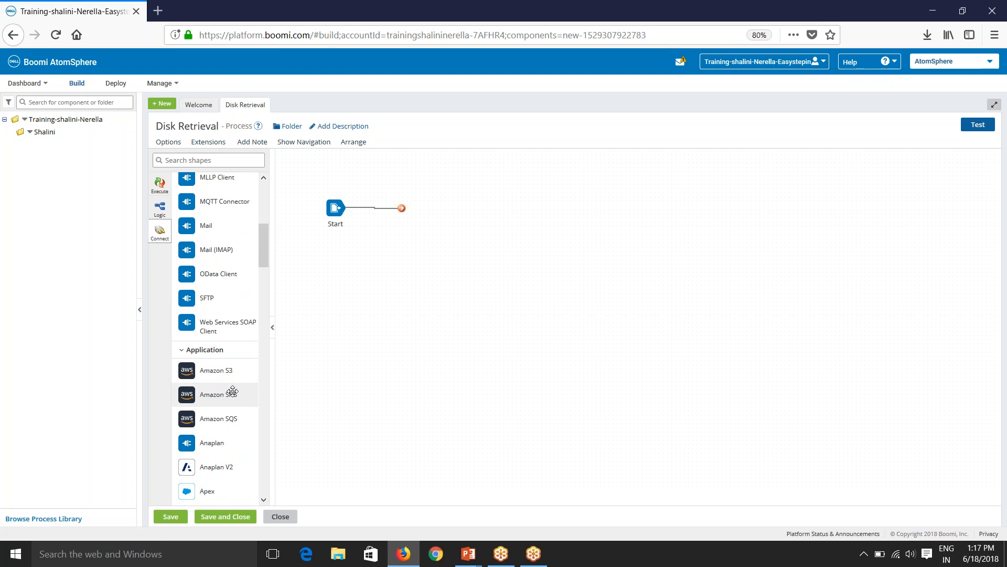
scroll(215, 383, "down", 1)
scroll(214, 384, "up", 6)
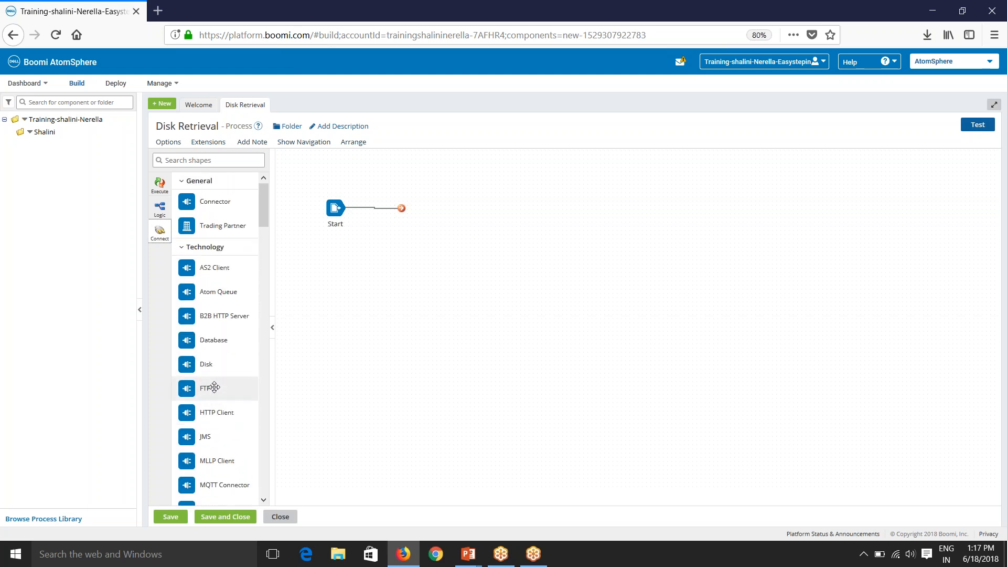
scroll(214, 388, "down", 15)
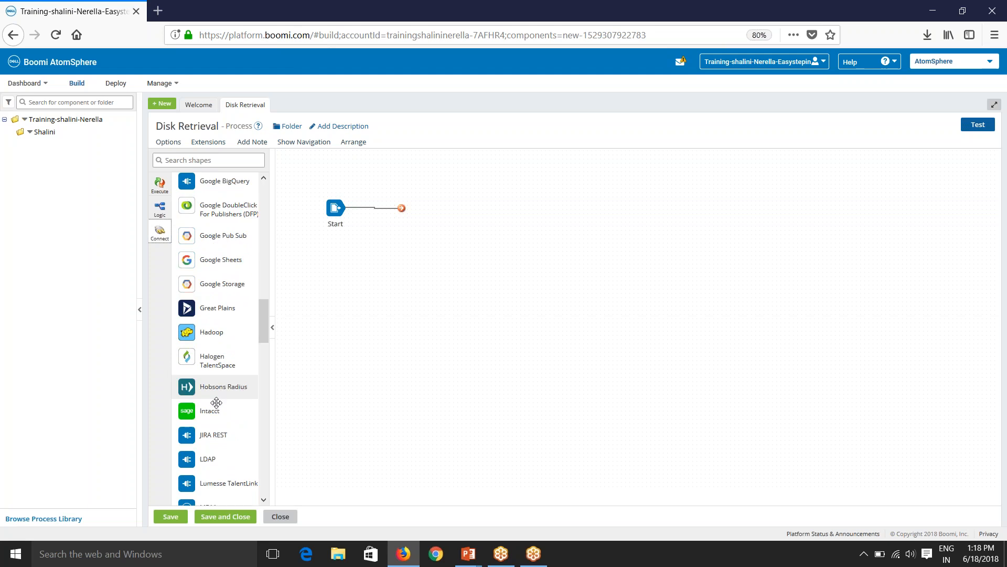
scroll(217, 405, "down", 5)
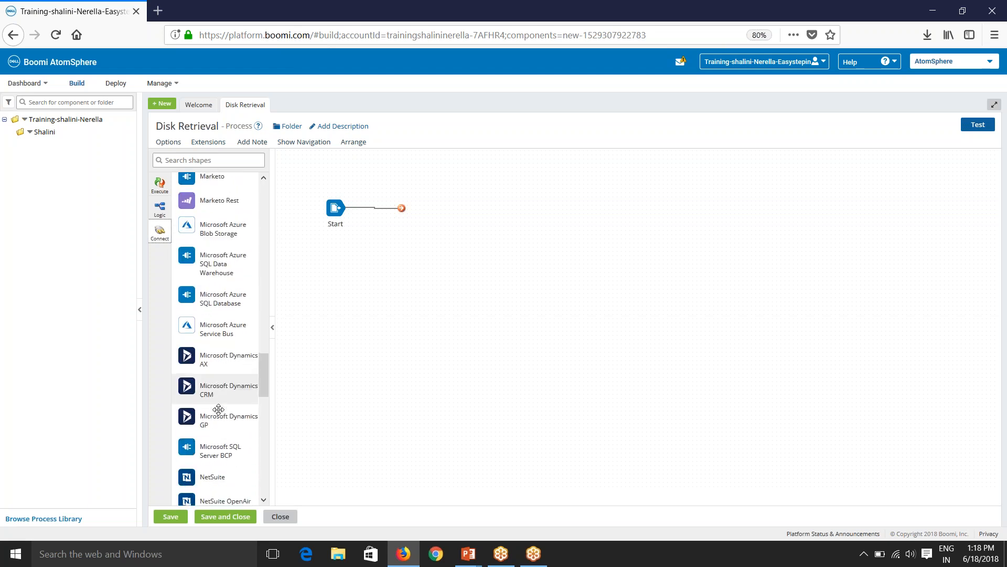
scroll(220, 424, "down", 3)
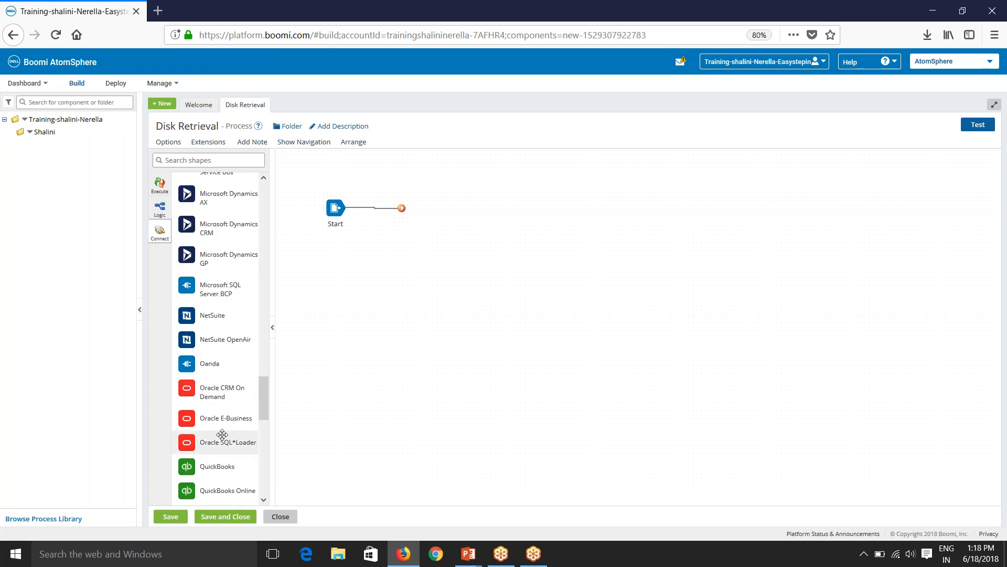
left_click_drag(264, 391, 295, 213)
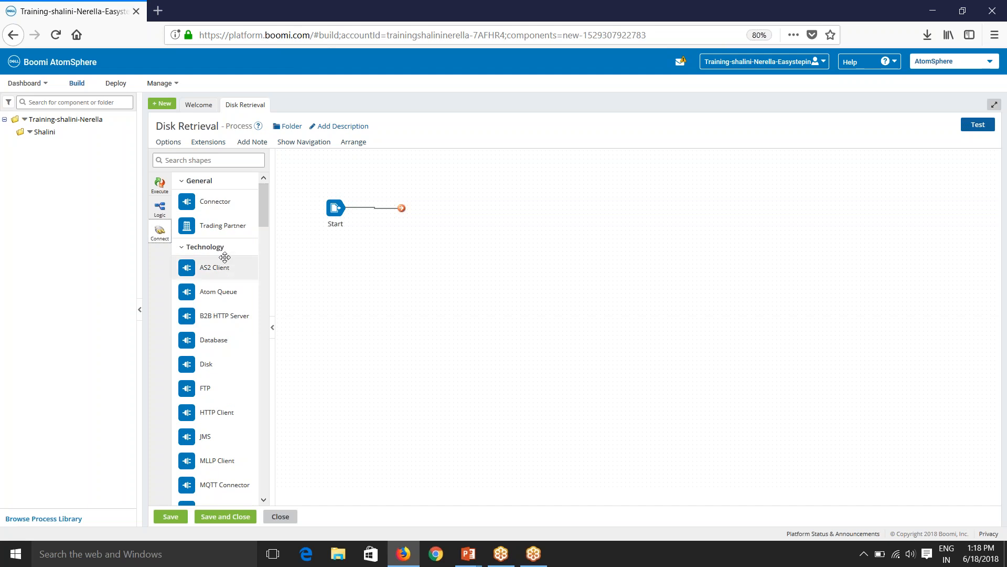
Search shapes for 'dis', place the Disk connector right of Start, and connect them.
left_click(199, 161)
type("disk")
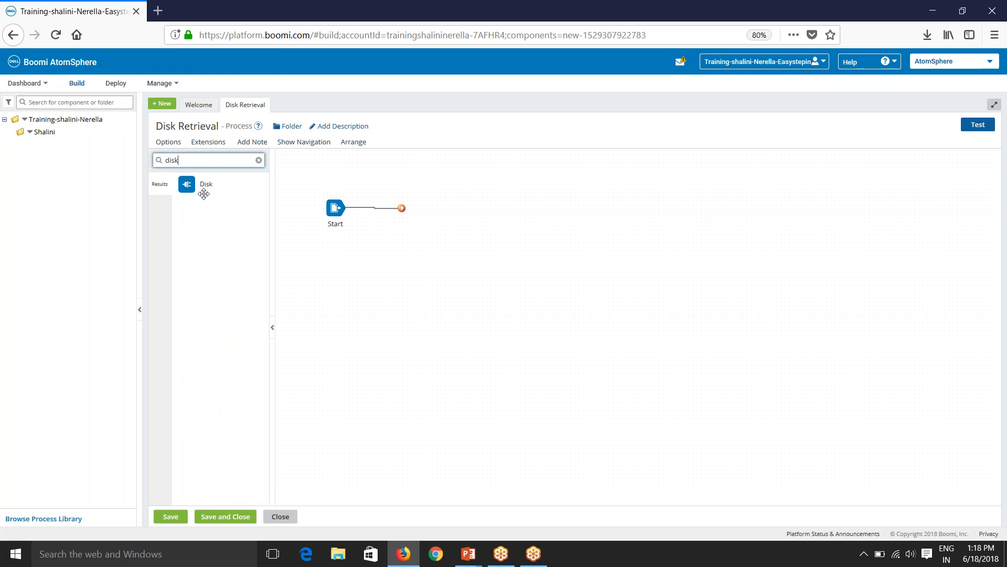
left_click_drag(204, 194, 461, 215)
left_click(701, 515)
left_click_drag(335, 208, 377, 258)
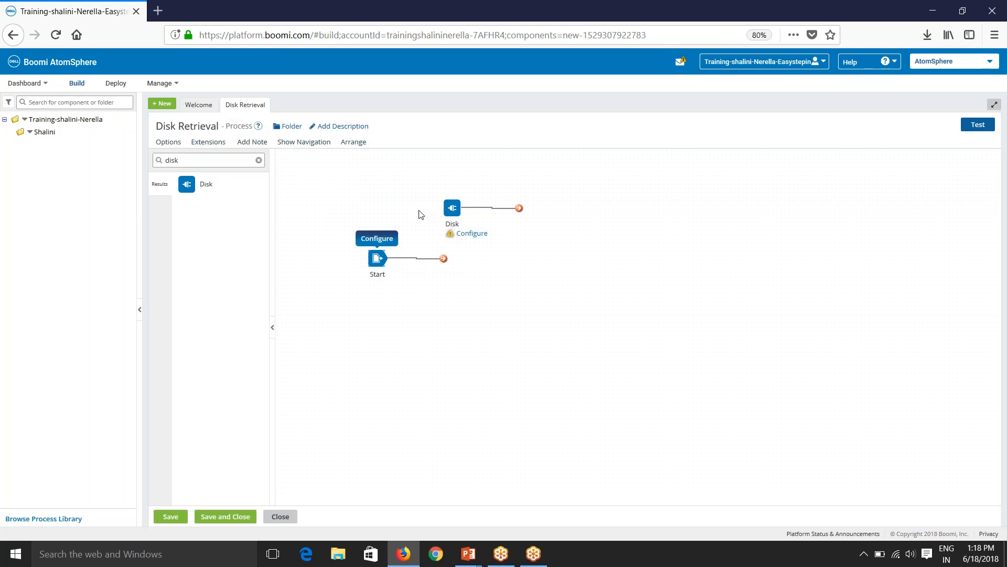
left_click_drag(452, 208, 443, 258)
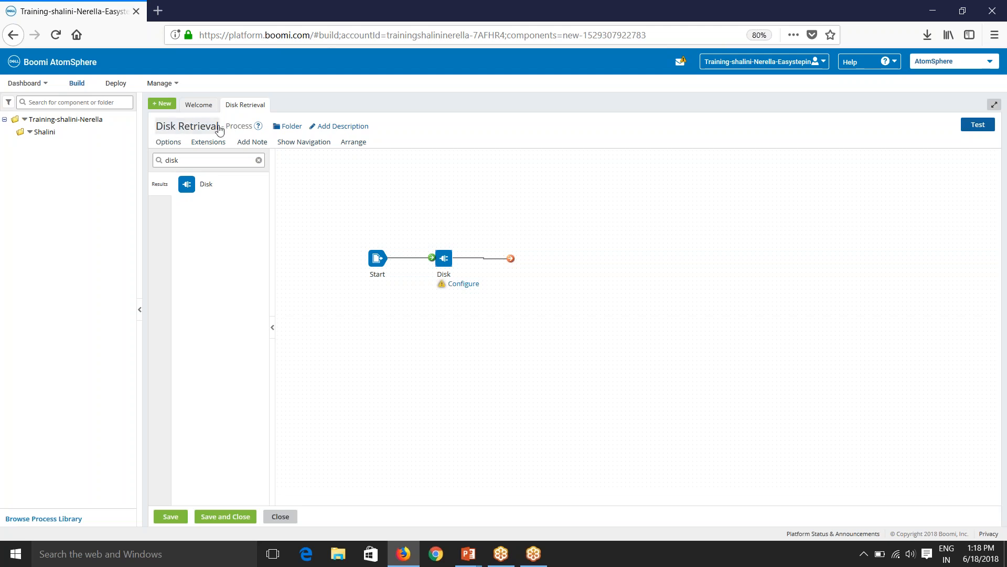
Add the description 'This process retrieves files from the source' to the process.
left_click(291, 127)
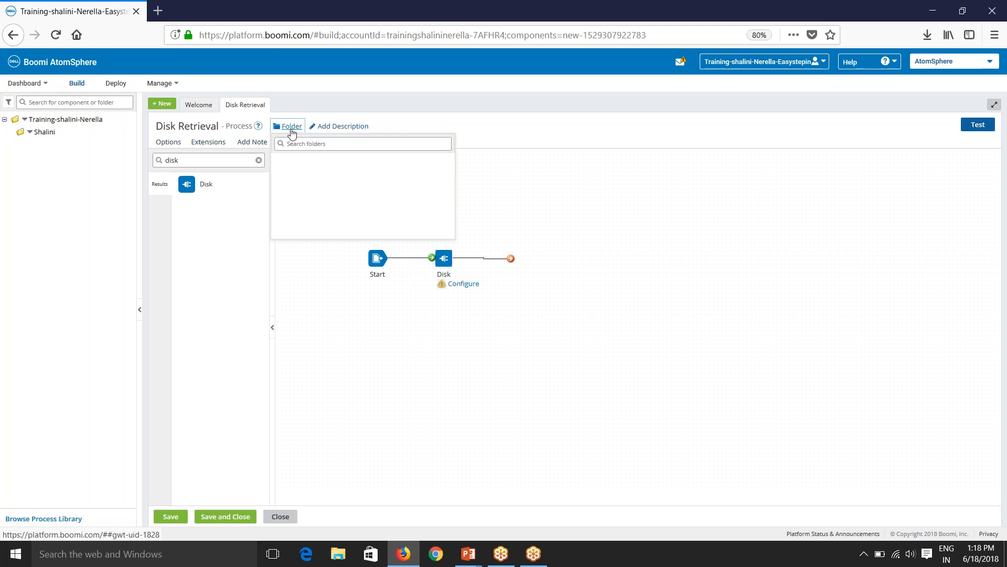
left_click(343, 127)
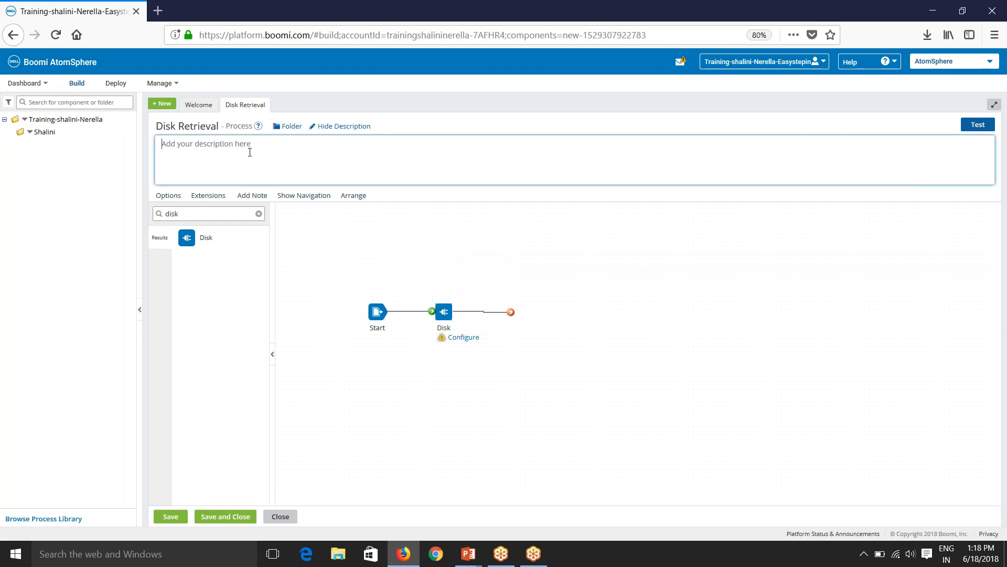
type("This process retrie")
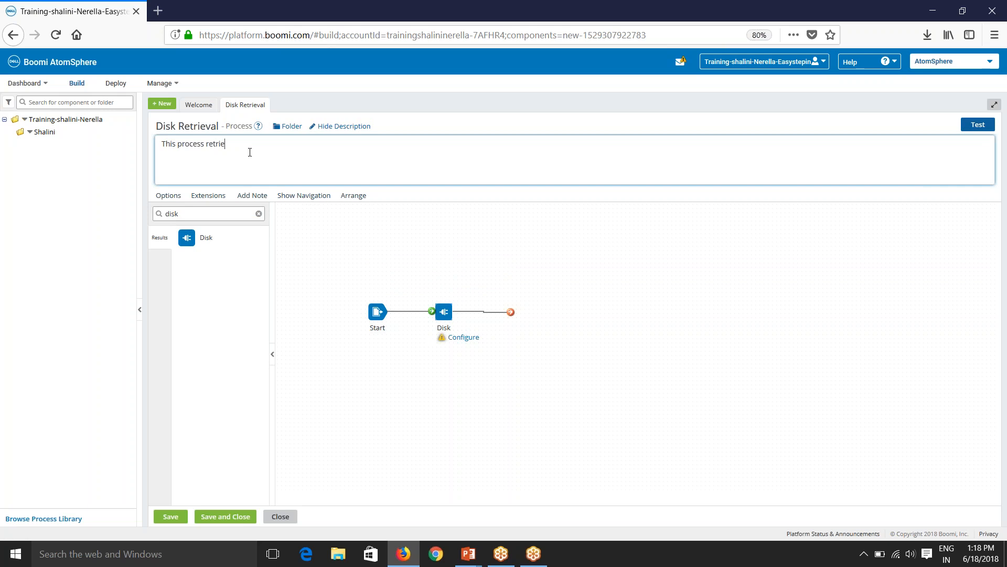
type("ves files from the source")
left_click(407, 121)
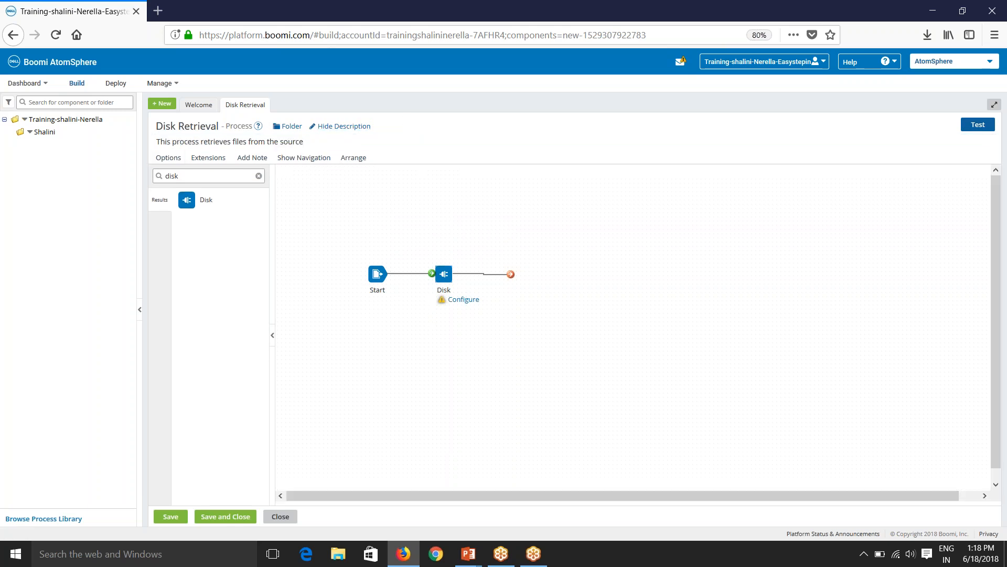
Review Process Options and Extensions without changes, then add a blank note to the canvas.
left_click(168, 158)
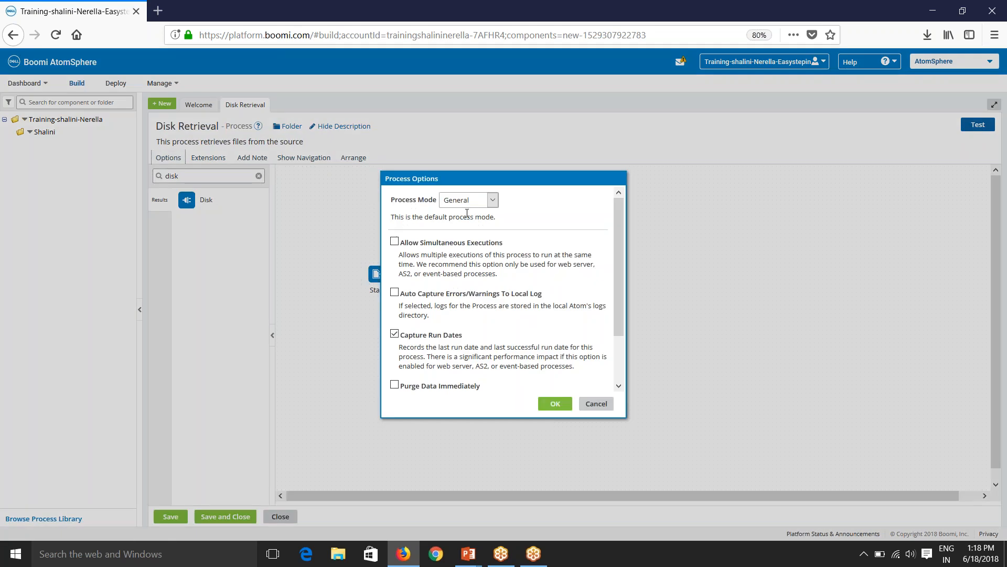
left_click(482, 202)
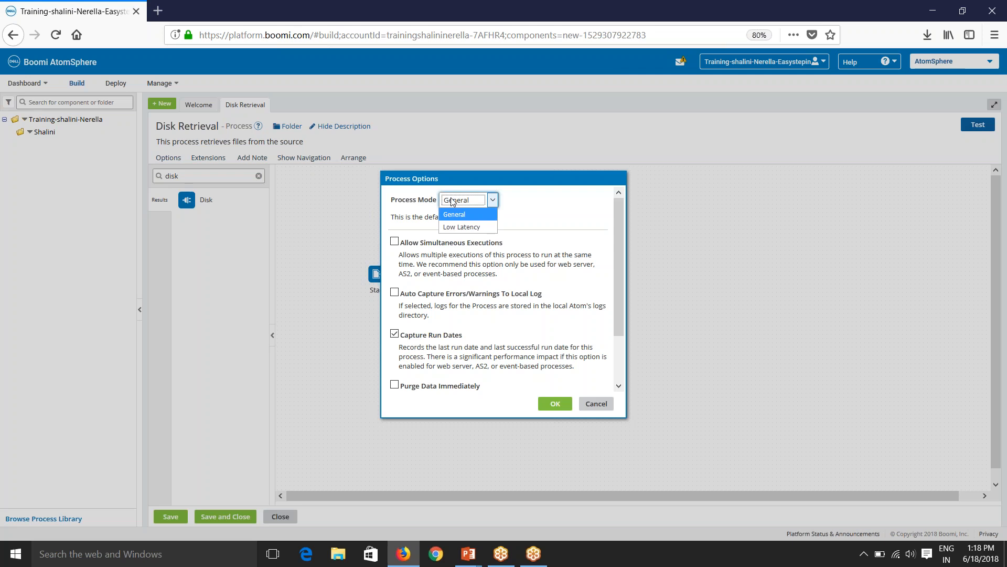
left_click(594, 407)
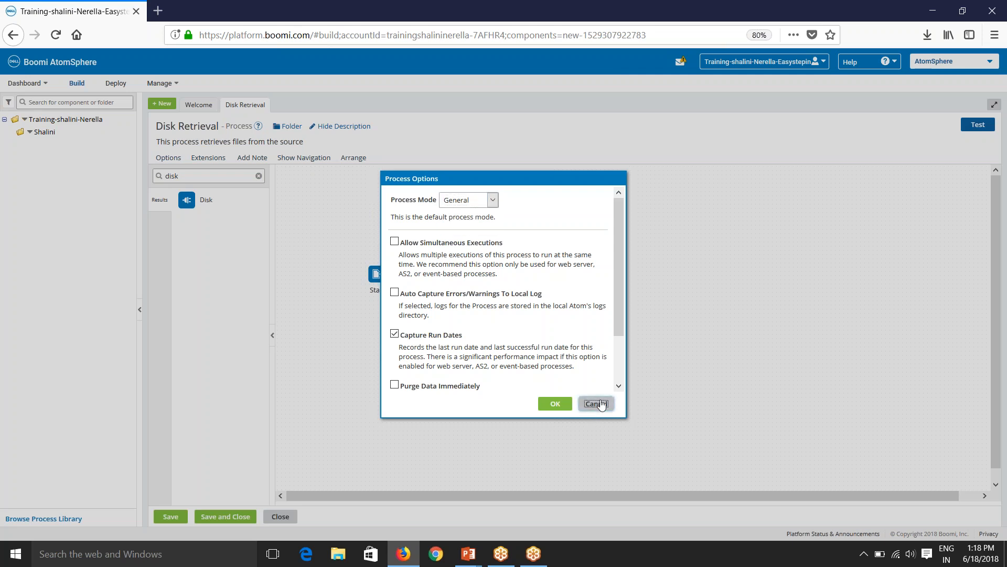
left_click(599, 404)
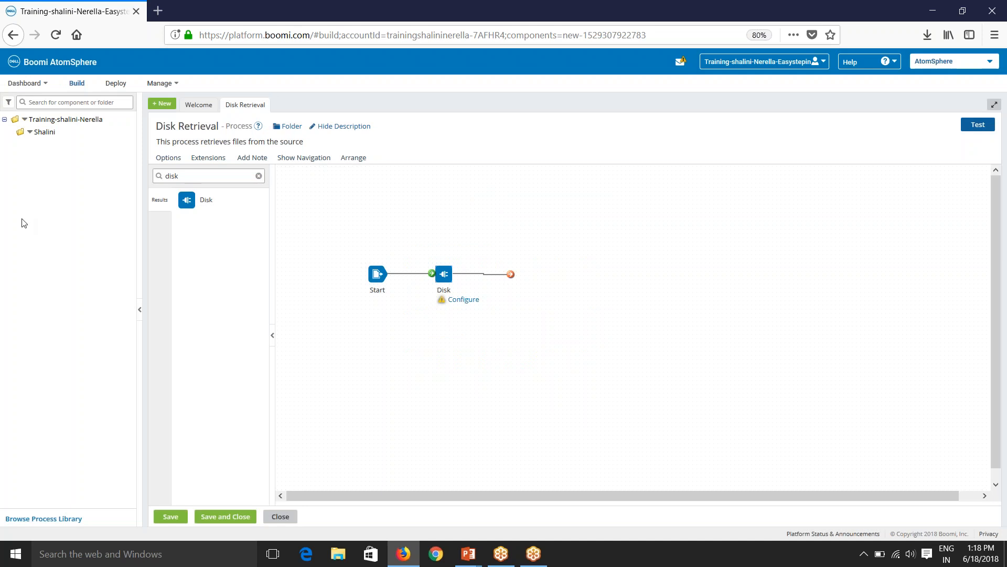
left_click(201, 163)
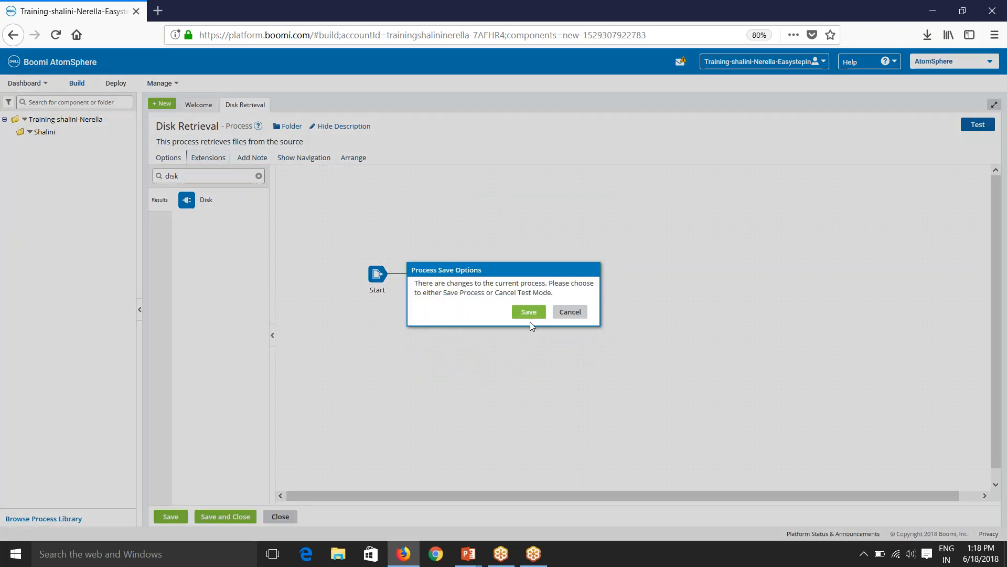
left_click(561, 313)
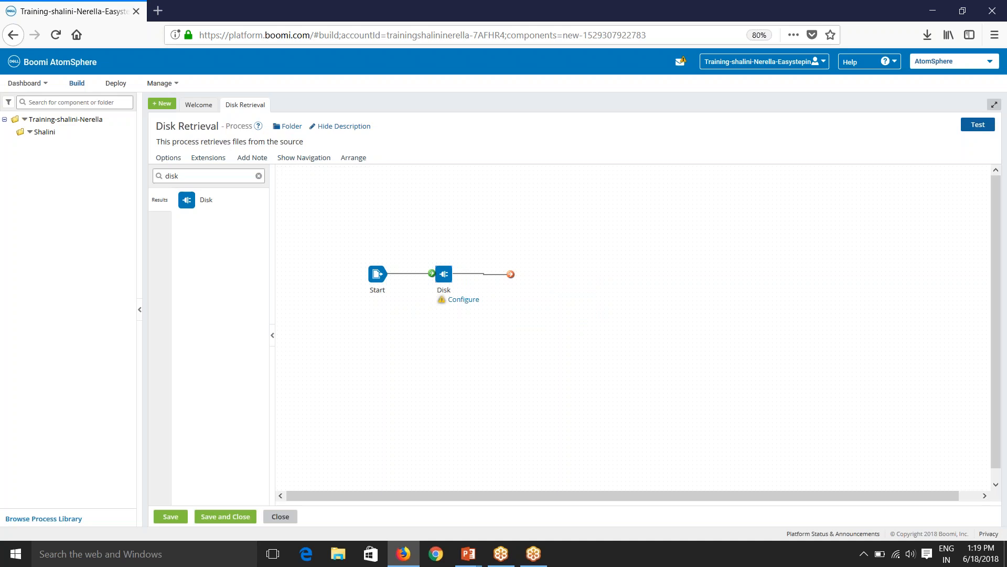
left_click(262, 163)
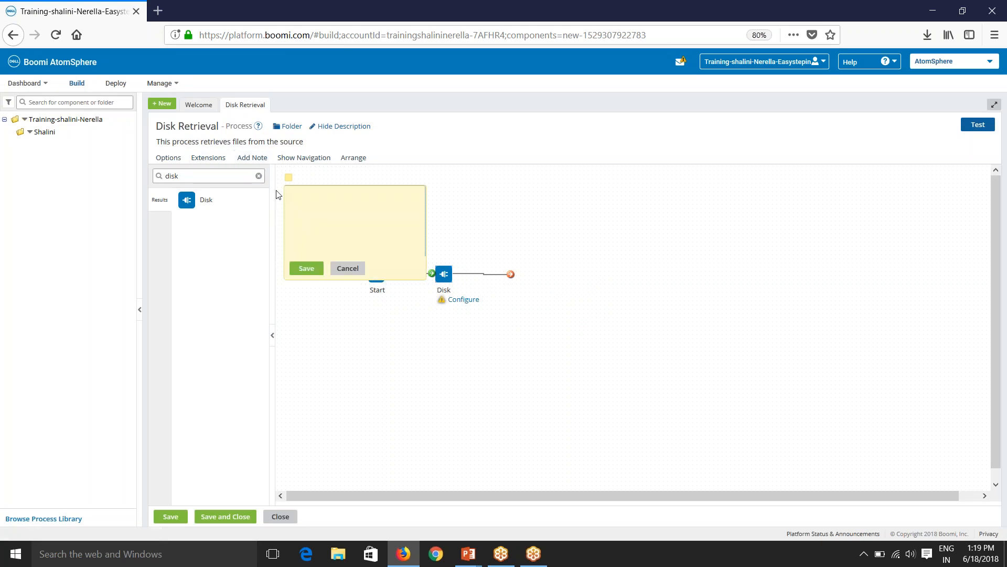
Move the note beside the Disk shape and save it as 'This components retrieves data from disk'.
left_click_drag(286, 180, 488, 233)
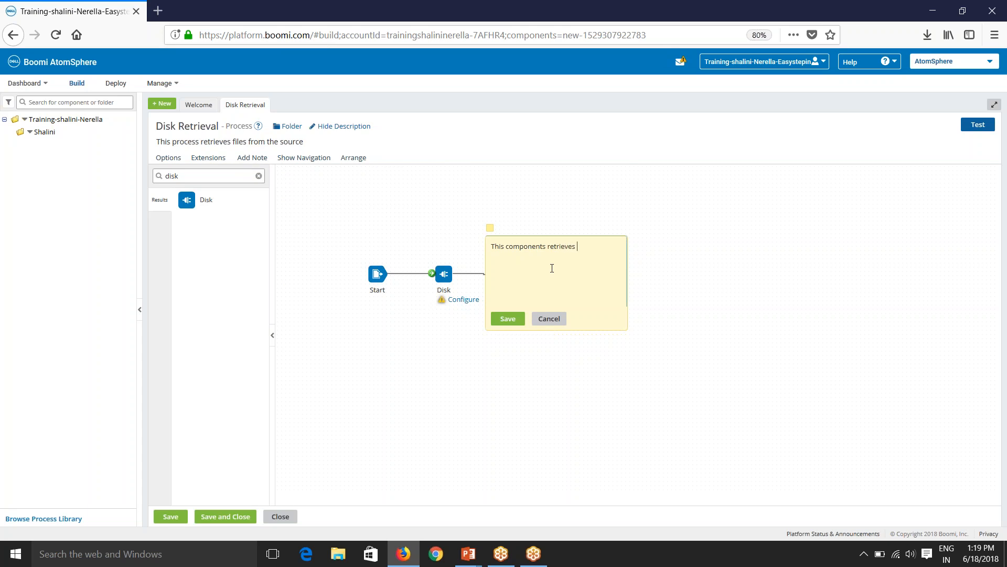
type("om disk")
left_click(507, 318)
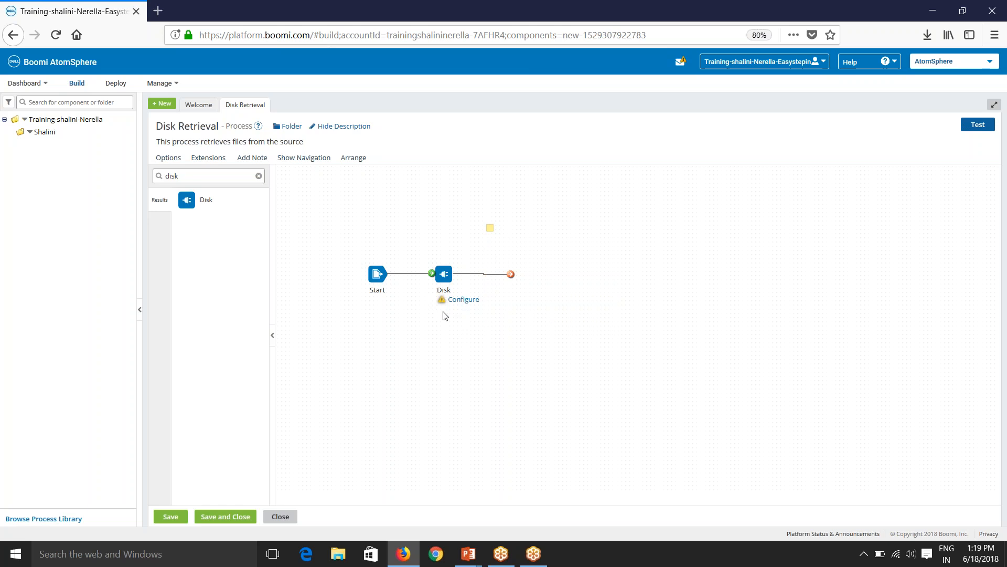
Glance at the canvas overview map, then ask for Arrange, which triggers the save-changes prompt.
left_click(302, 158)
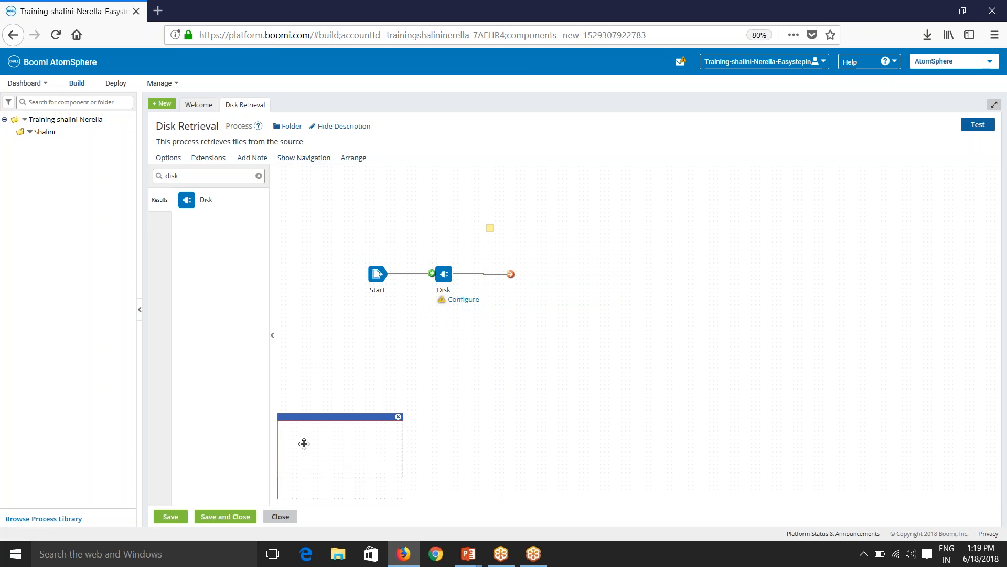
left_click(399, 417)
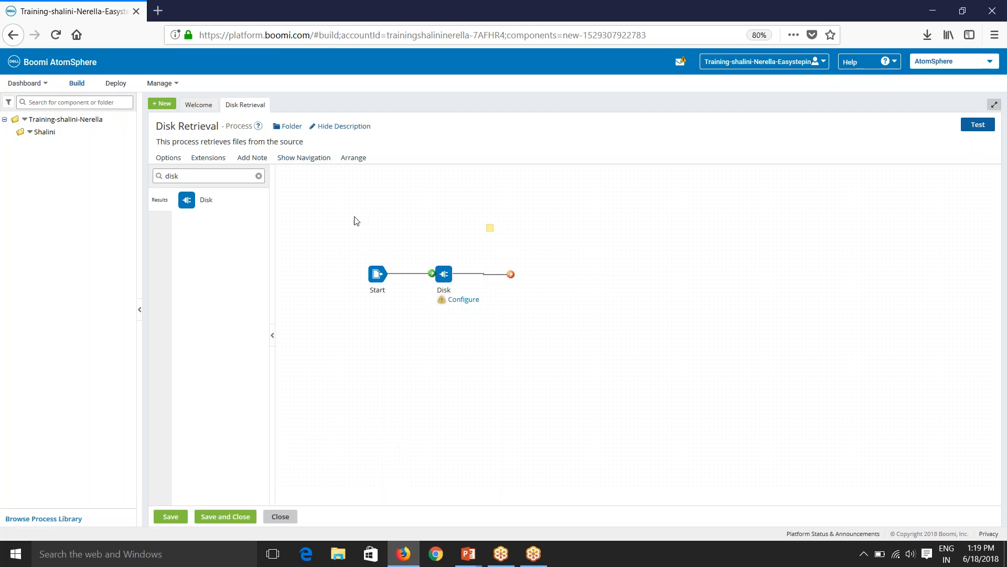
left_click(355, 158)
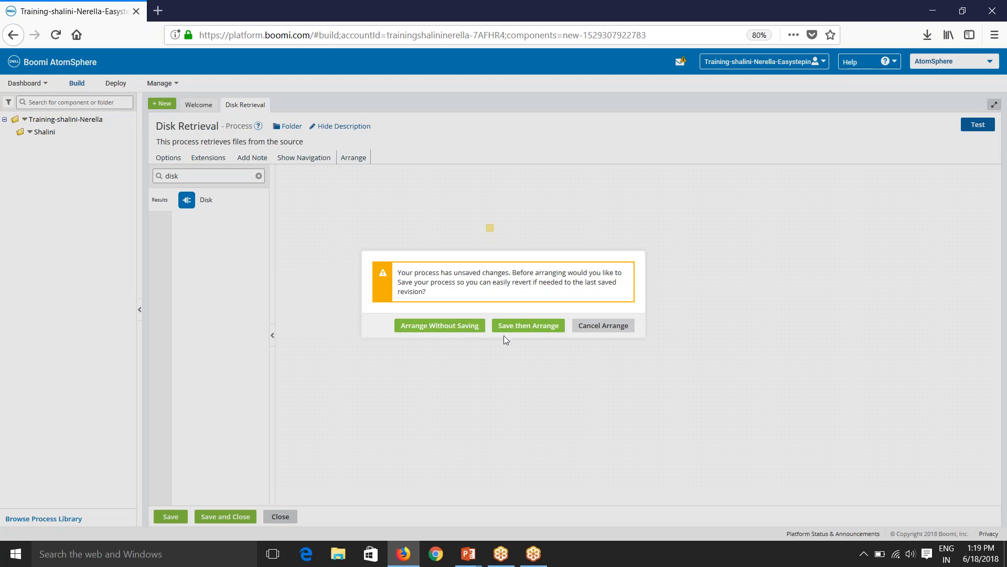
Cancel the auto-arrange and nudge the Disk shape slightly further right of Start.
left_click(598, 326)
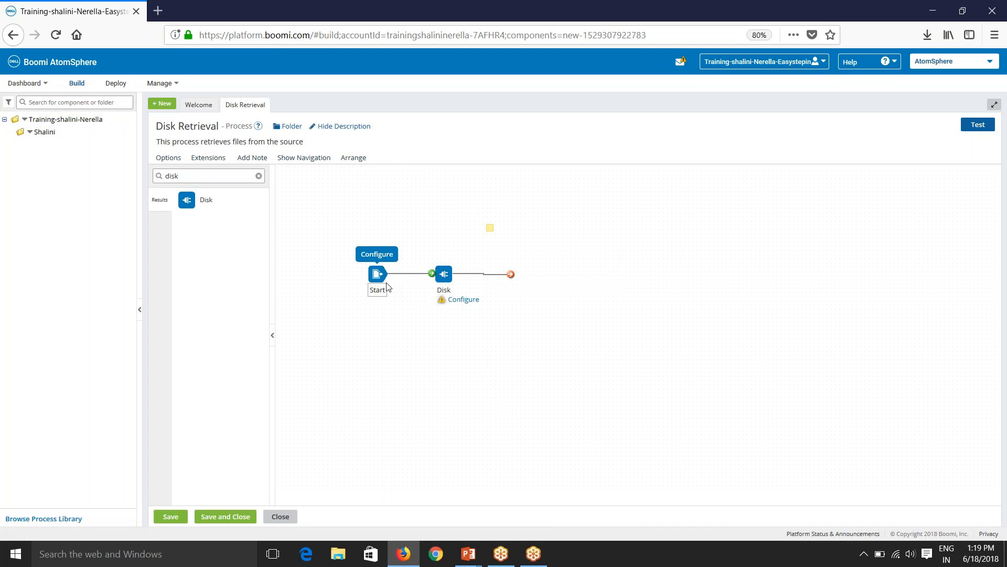
mouse_move(444, 274)
left_click_drag(444, 273, 461, 274)
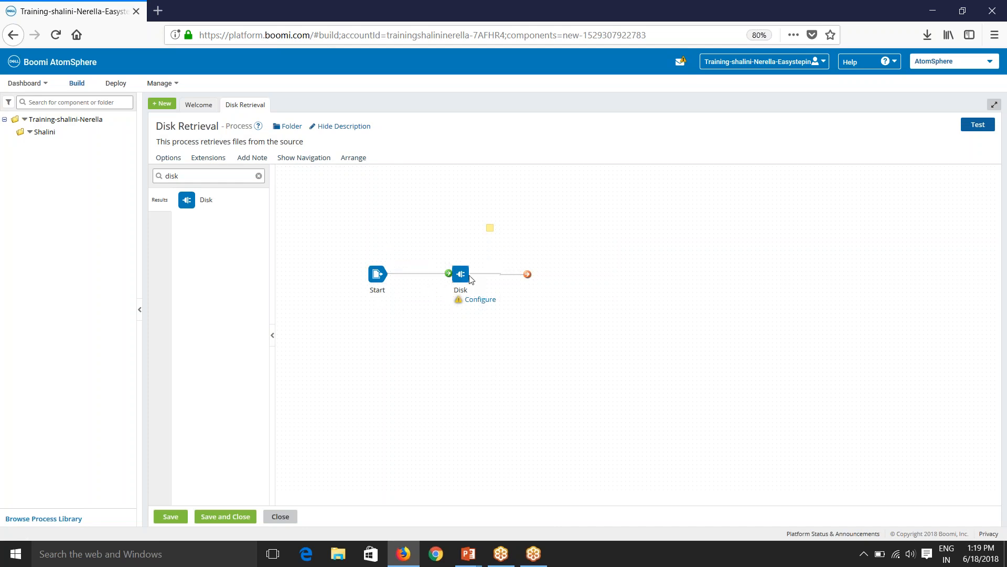
mouse_move(378, 290)
mouse_move(461, 274)
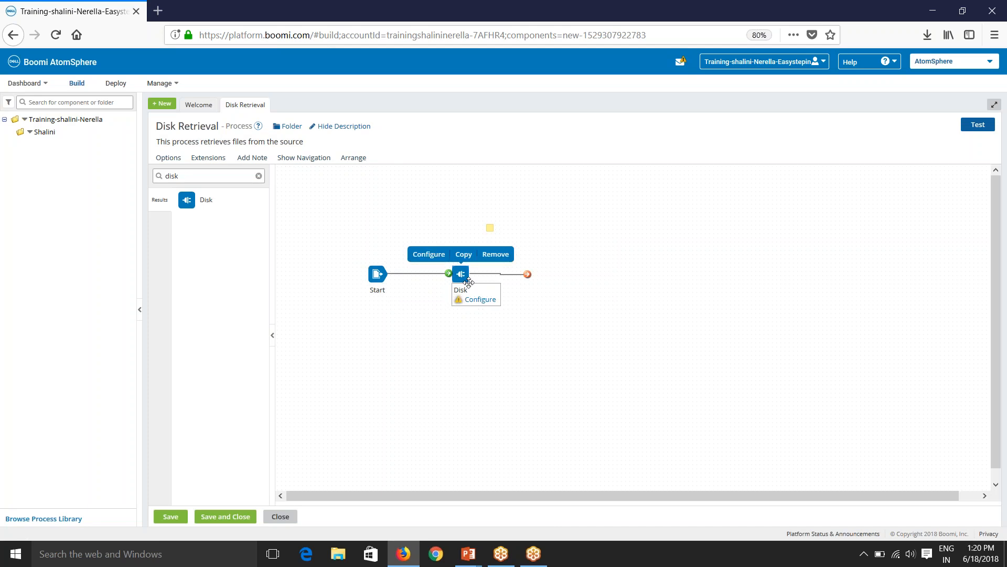
Keep the Disk shape's connector as Disk with the Get action and confirm with OK.
double_click(461, 275)
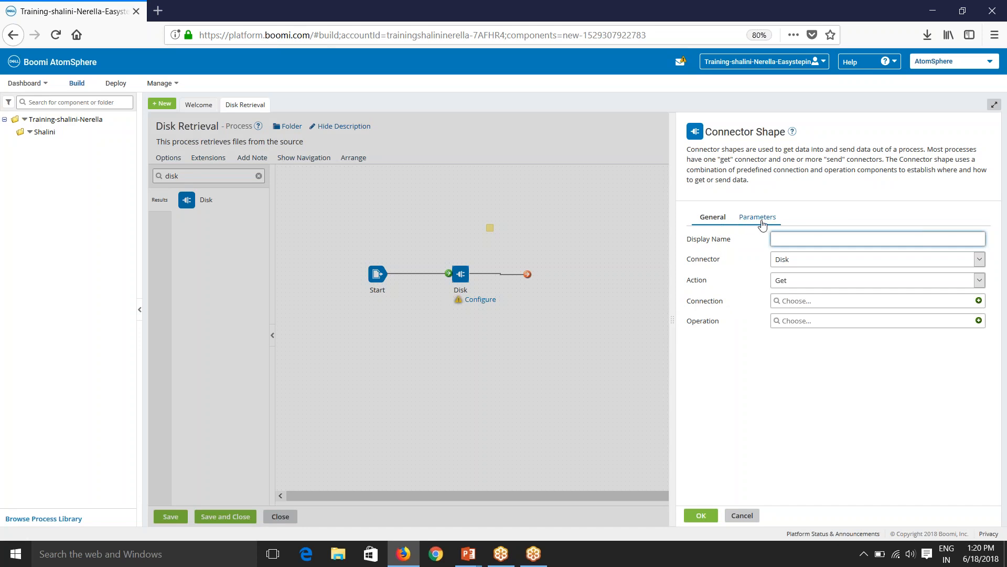
left_click(783, 262)
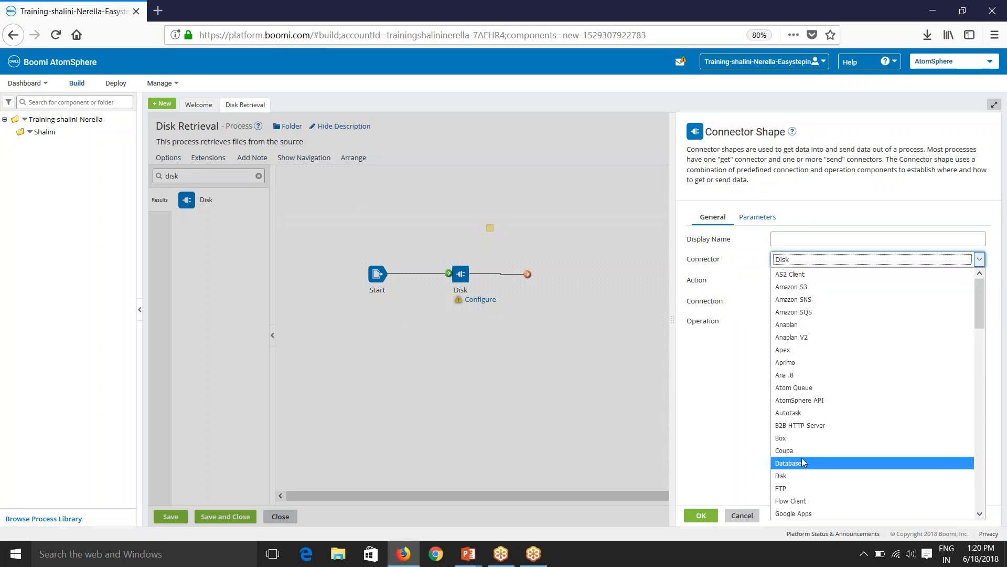
left_click(784, 475)
left_click(787, 282)
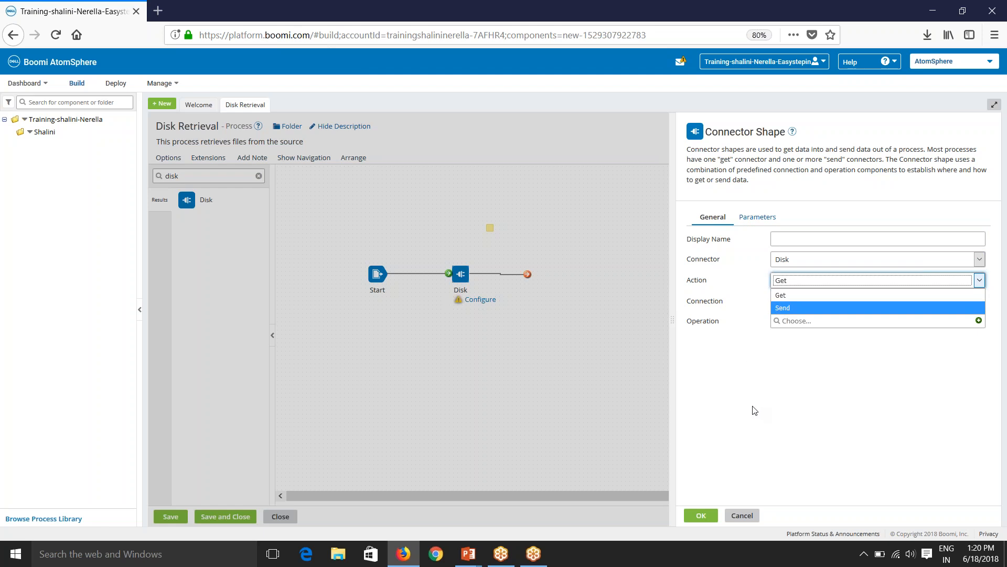
left_click(702, 516)
left_click(702, 517)
left_click(377, 274)
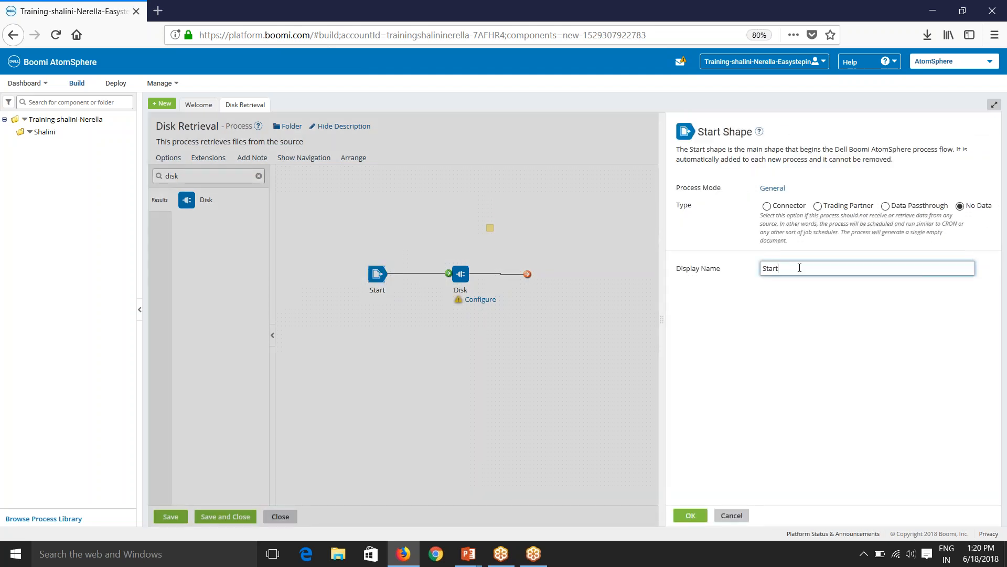
left_click(782, 207)
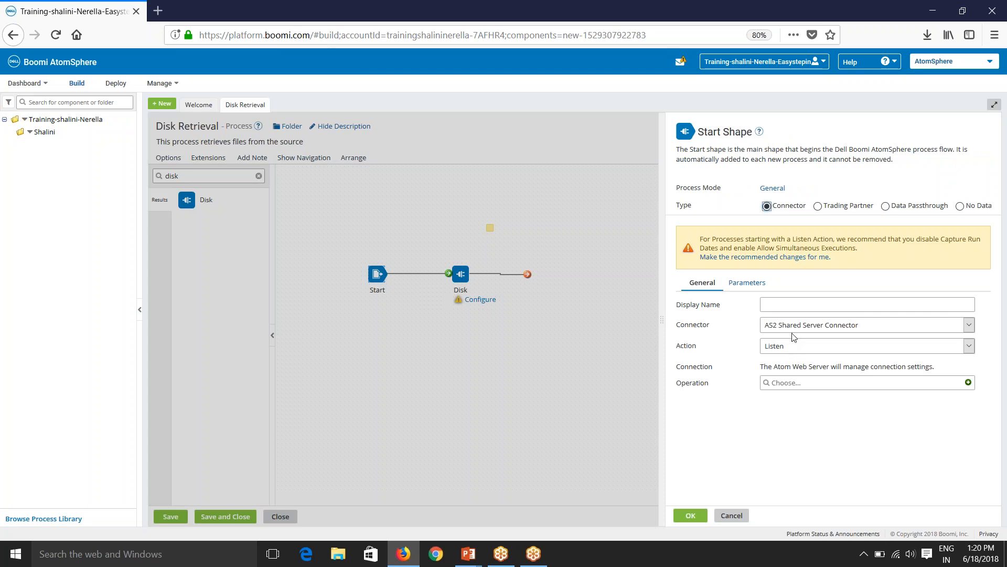
left_click(794, 326)
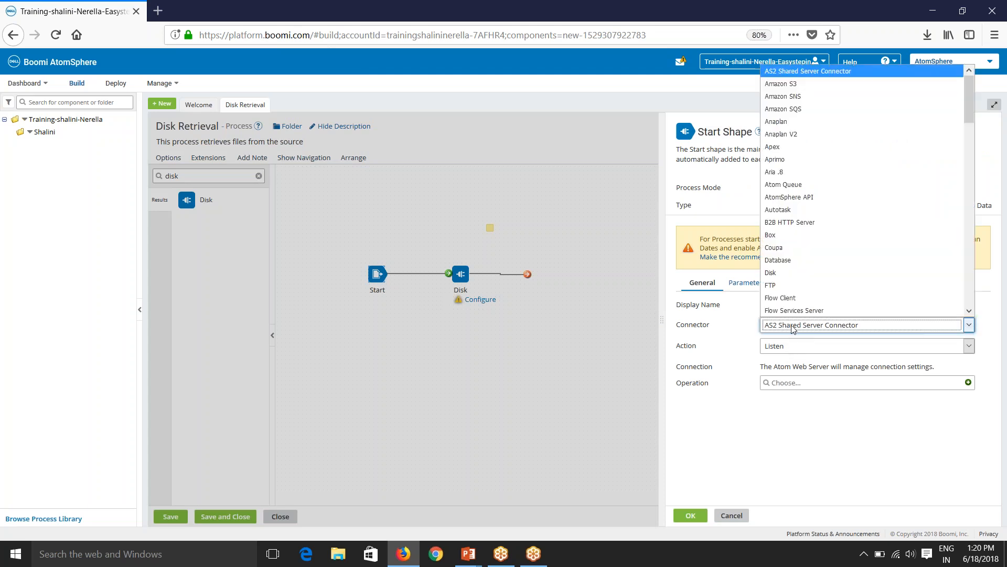
left_click(777, 273)
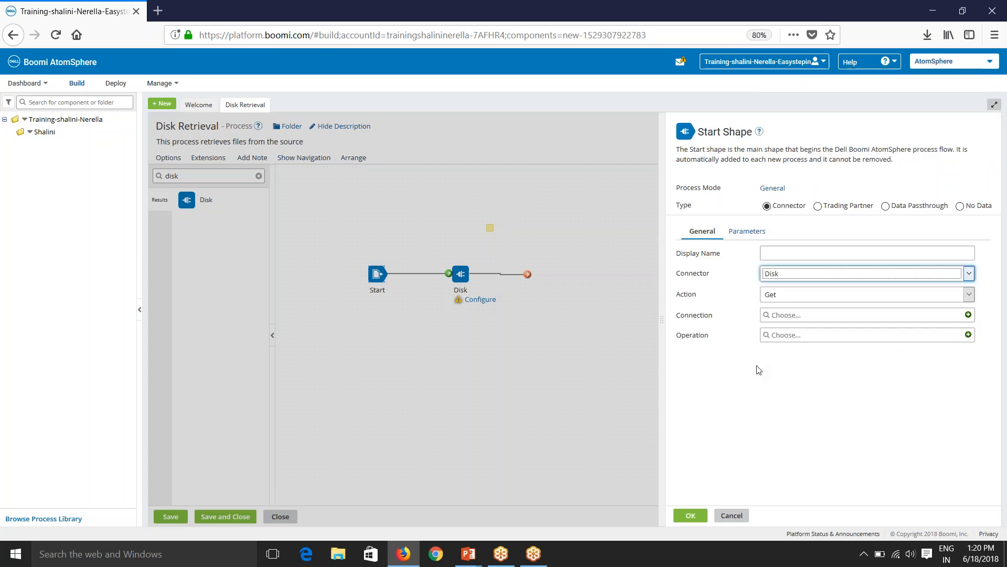
left_click(782, 295)
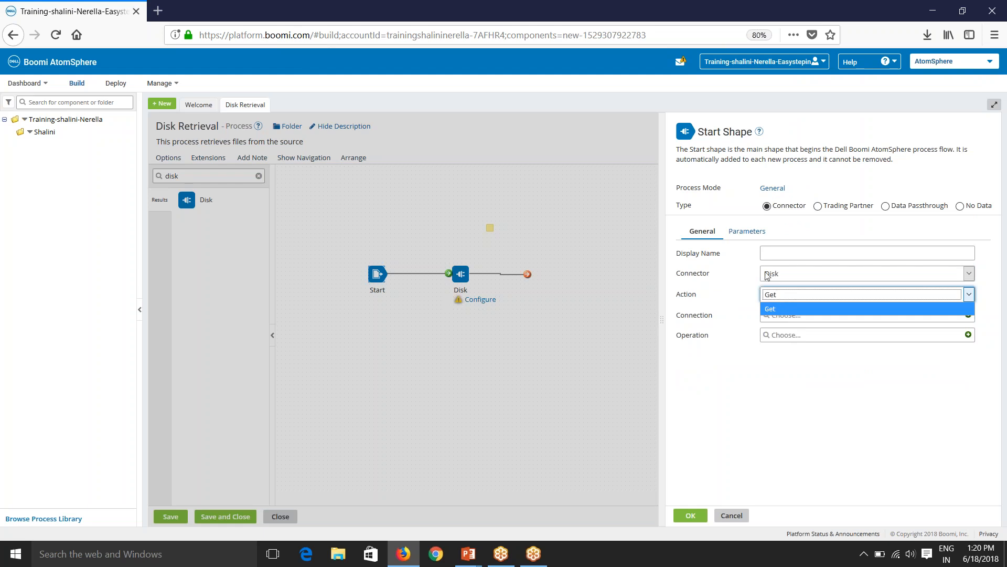
left_click(779, 309)
left_click(744, 515)
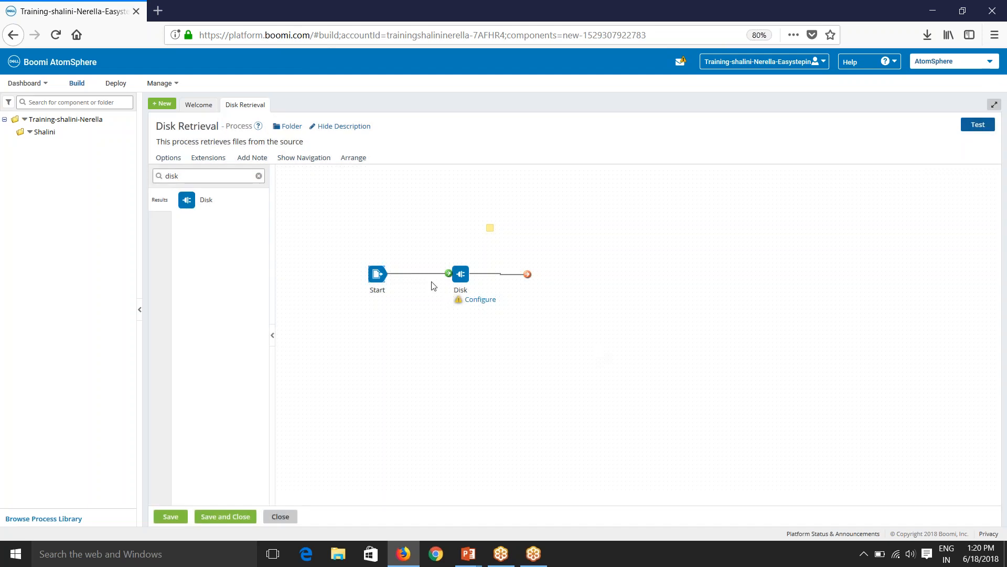
mouse_move(461, 274)
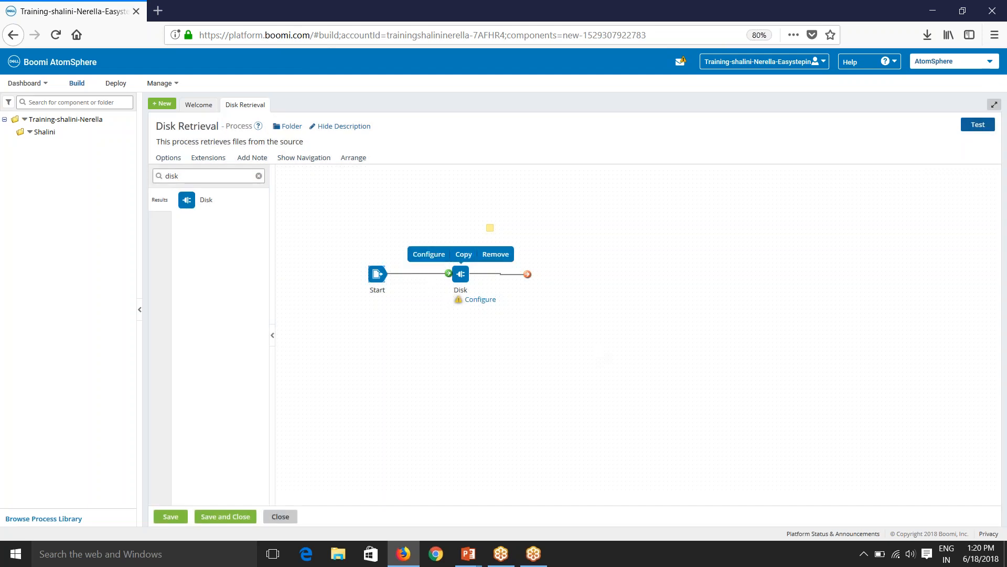
Start a New Disk Connection for the Get Disk shape, then minimize the browser to the desktop.
left_click(478, 299)
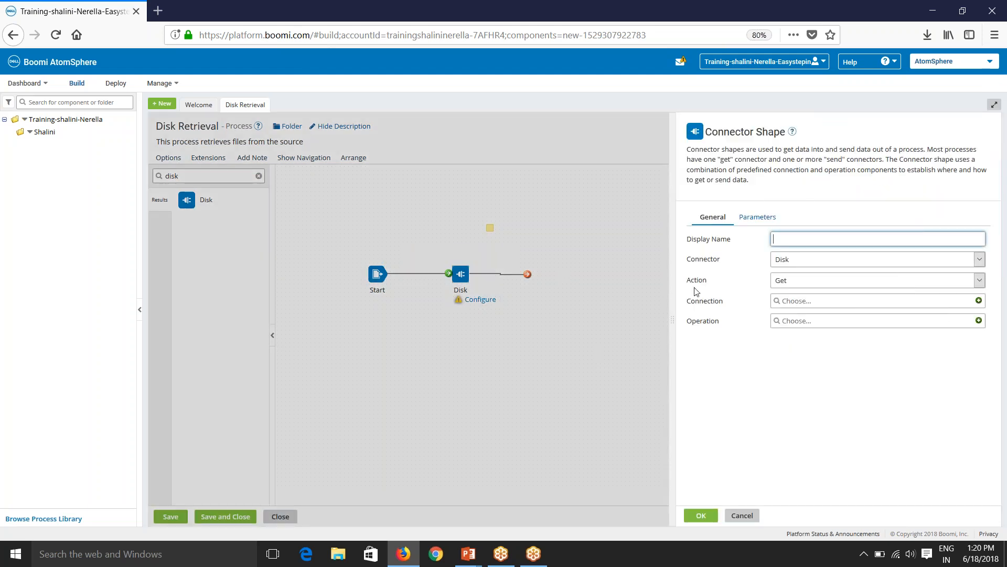
left_click(798, 281)
left_click(784, 380)
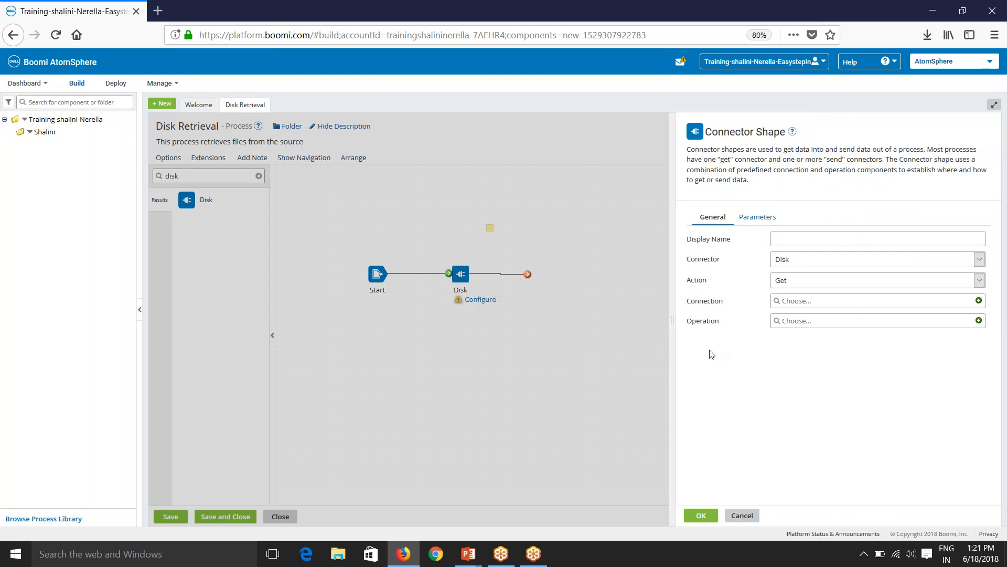
left_click(978, 300)
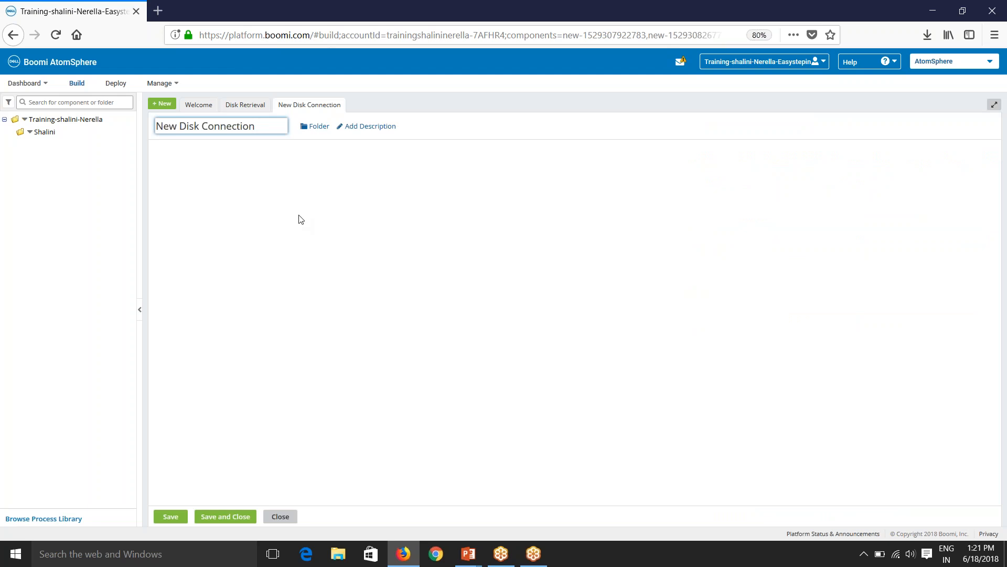
left_click(284, 216)
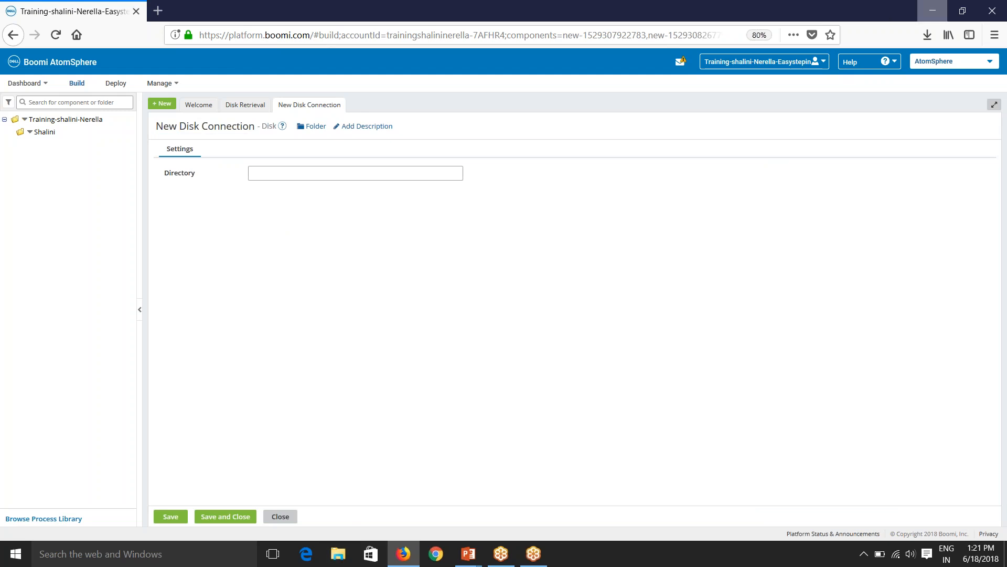
left_click(927, 4)
key("Escape")
Clear the desktop and look over the Account files in DELL Boomi\Boomi Basic Training\demofiles.
left_click(931, 10)
left_click(621, 105)
double_click(18, 101)
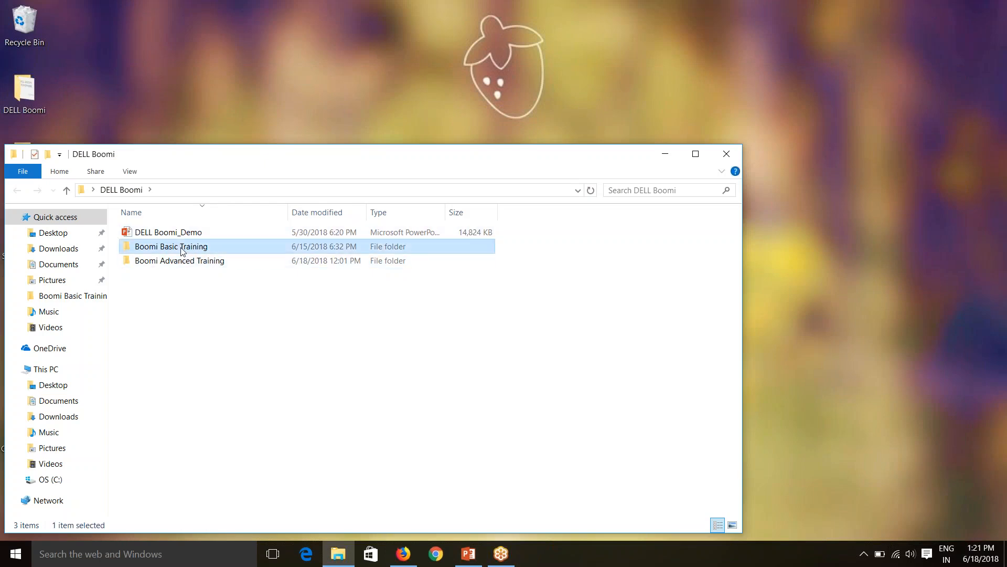
double_click(181, 247)
left_click(175, 236)
double_click(174, 236)
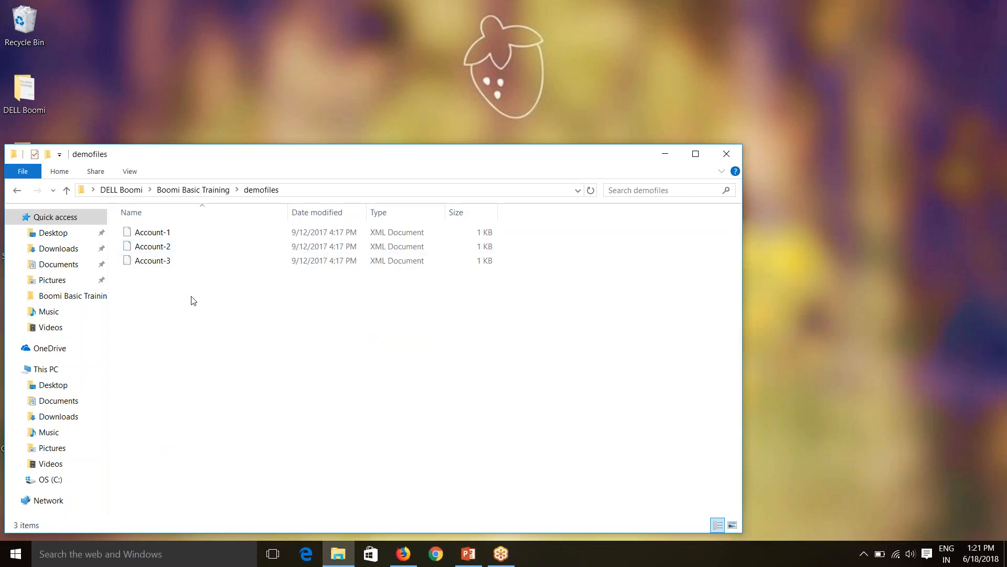
left_click_drag(180, 302, 160, 233)
key("alt")
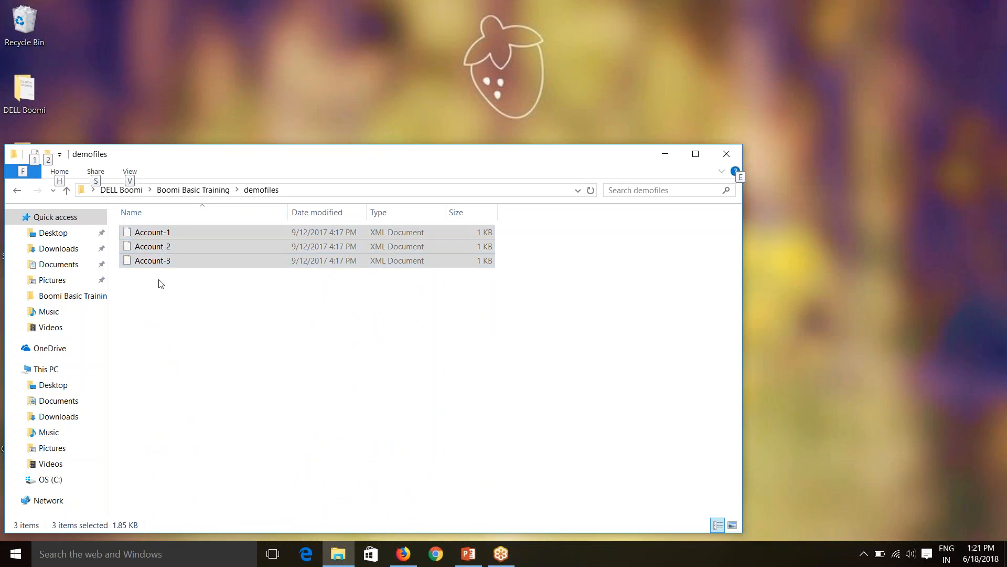
left_click(727, 155)
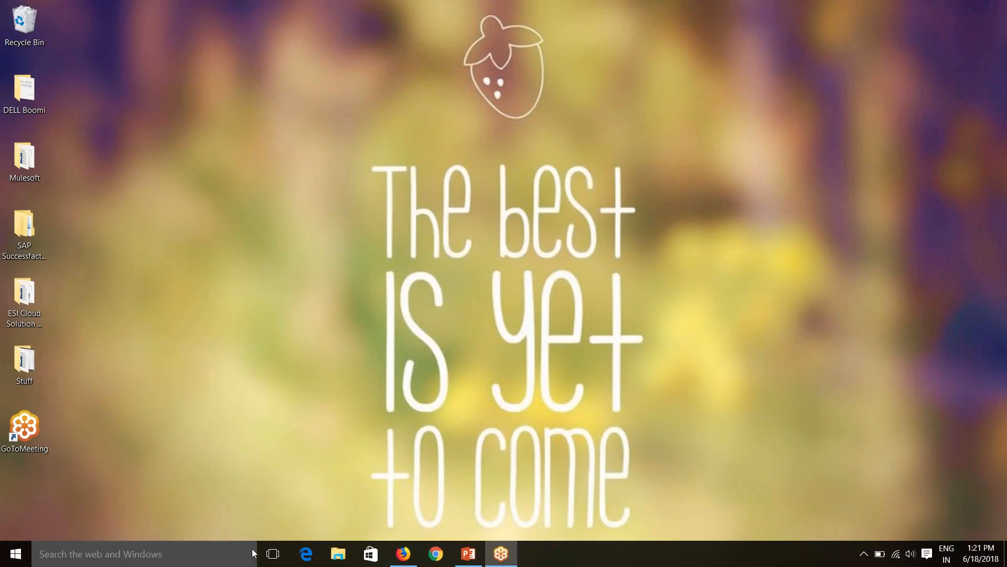
Create a new folder named demofiles on drive C.
left_click(338, 554)
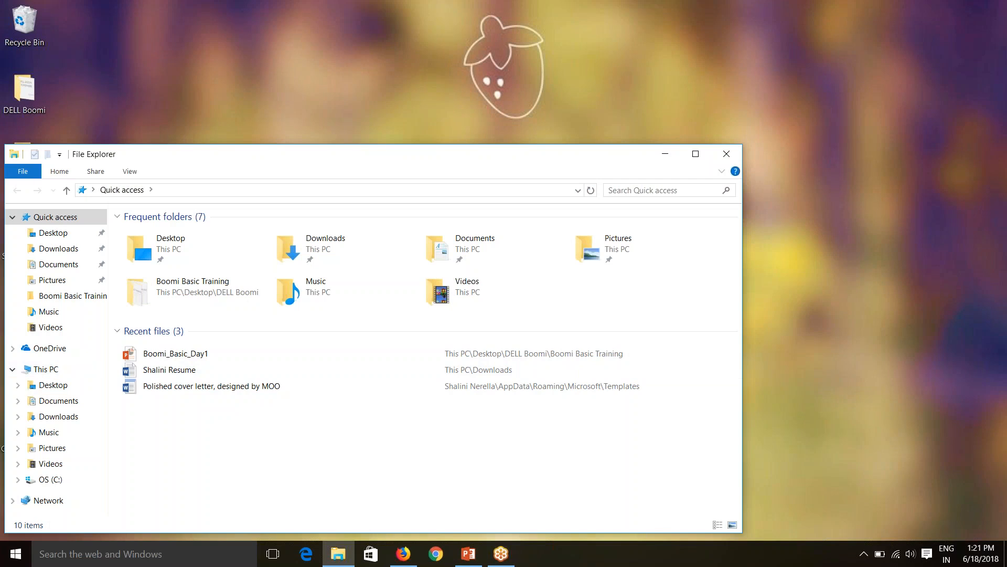
double_click(169, 263)
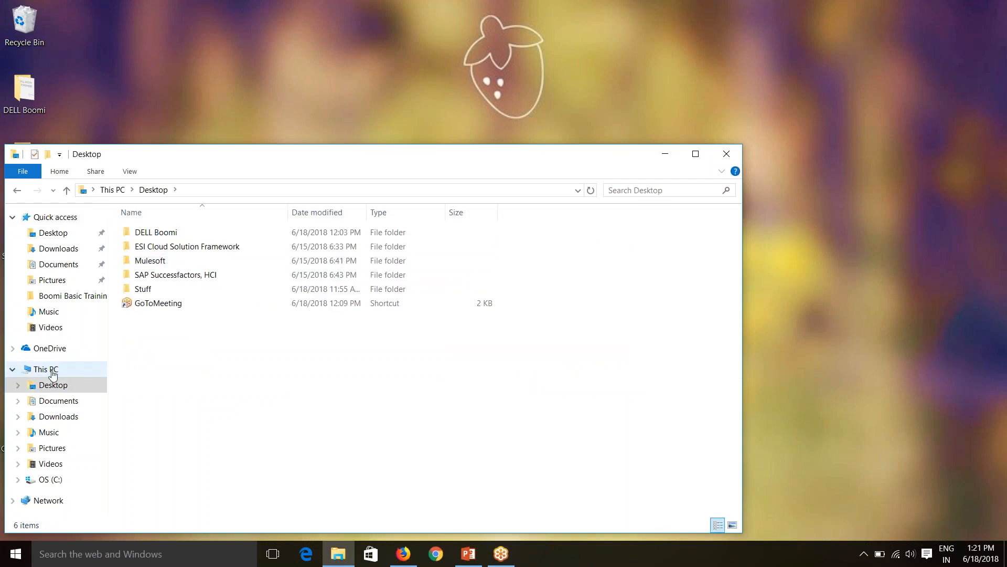
left_click(50, 479)
right_click(158, 416)
mouse_move(273, 384)
left_click(331, 385)
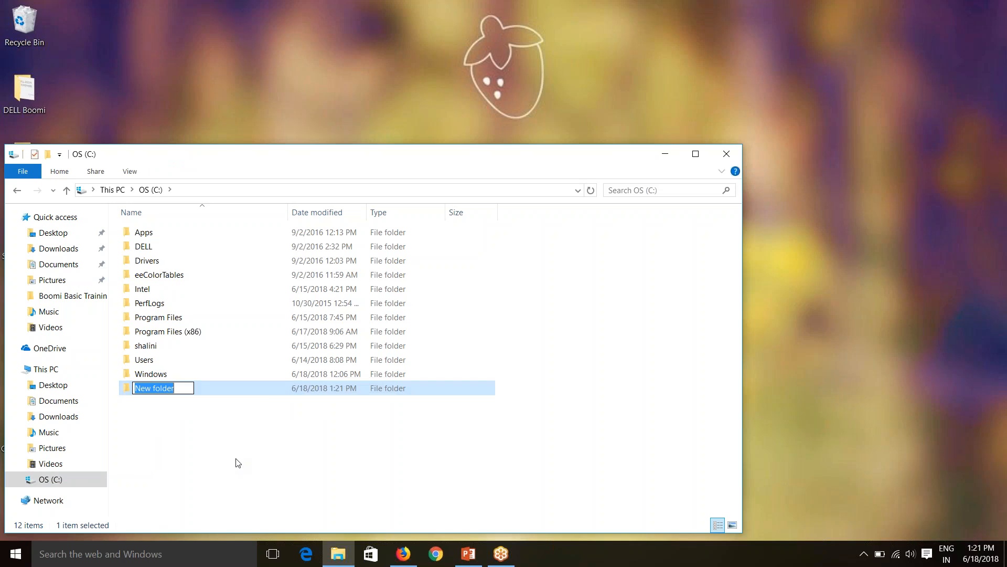
type("demofiles")
key("Return")
Inside C:\demofiles create subfolders In and Out, then open In.
double_click(208, 390)
right_click(205, 277)
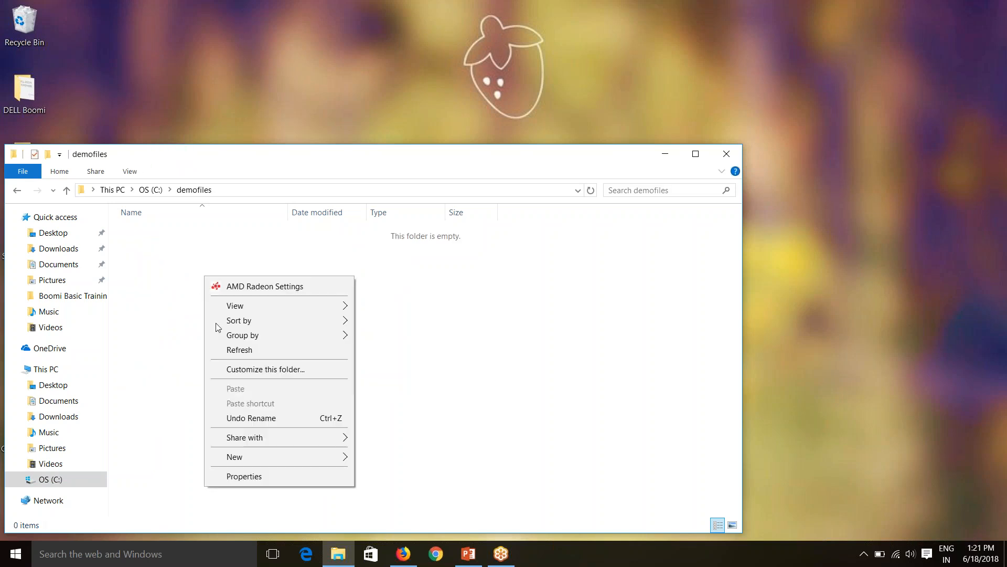
mouse_move(294, 457)
left_click(403, 277)
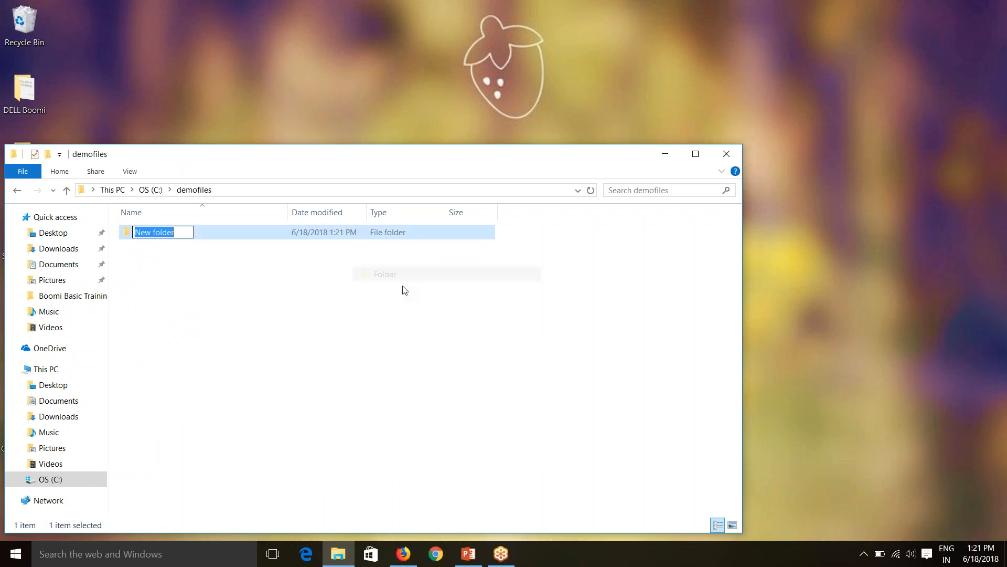
type("In")
left_click(404, 289)
right_click(282, 297)
mouse_move(420, 477)
left_click(470, 293)
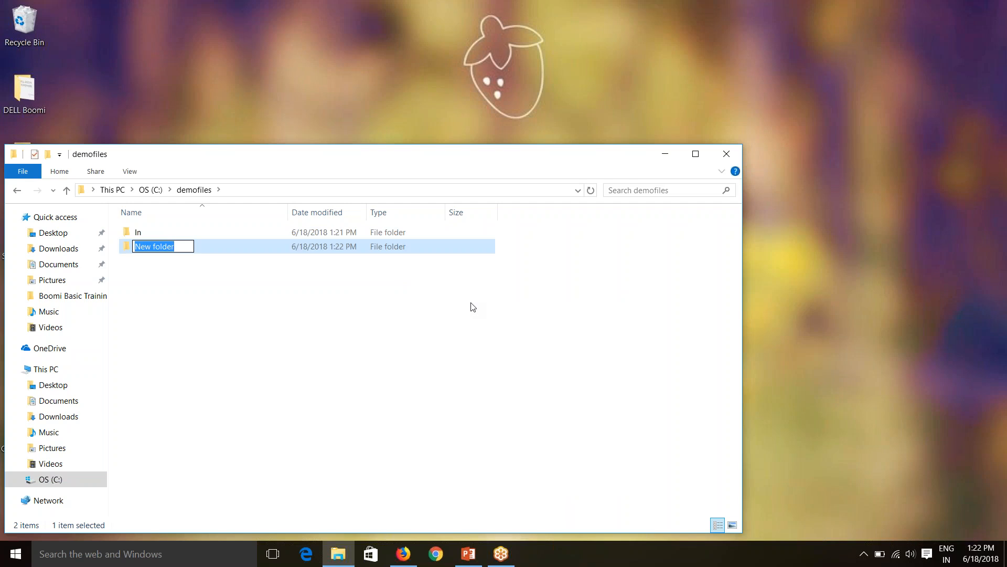
type("Out")
key("Return")
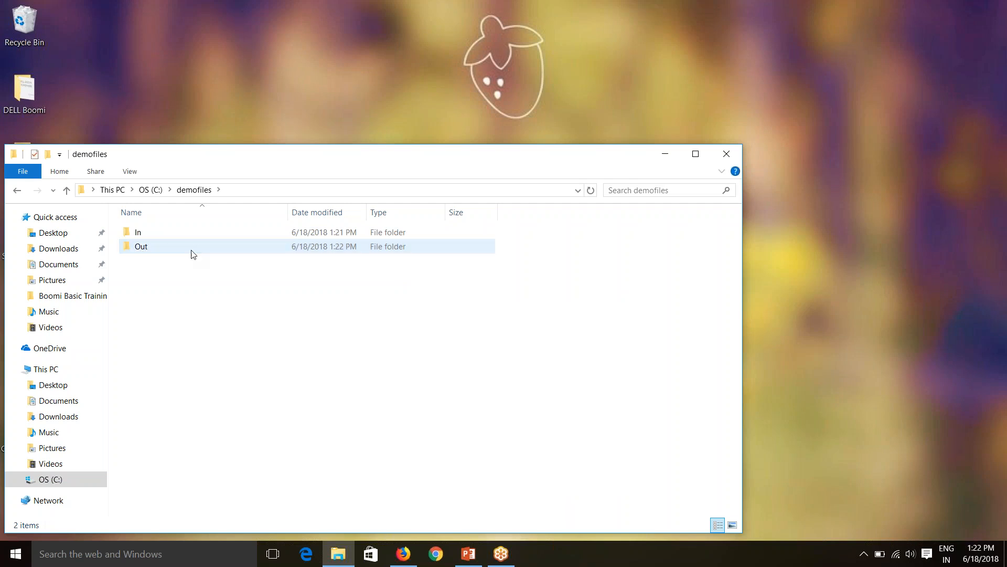
double_click(187, 233)
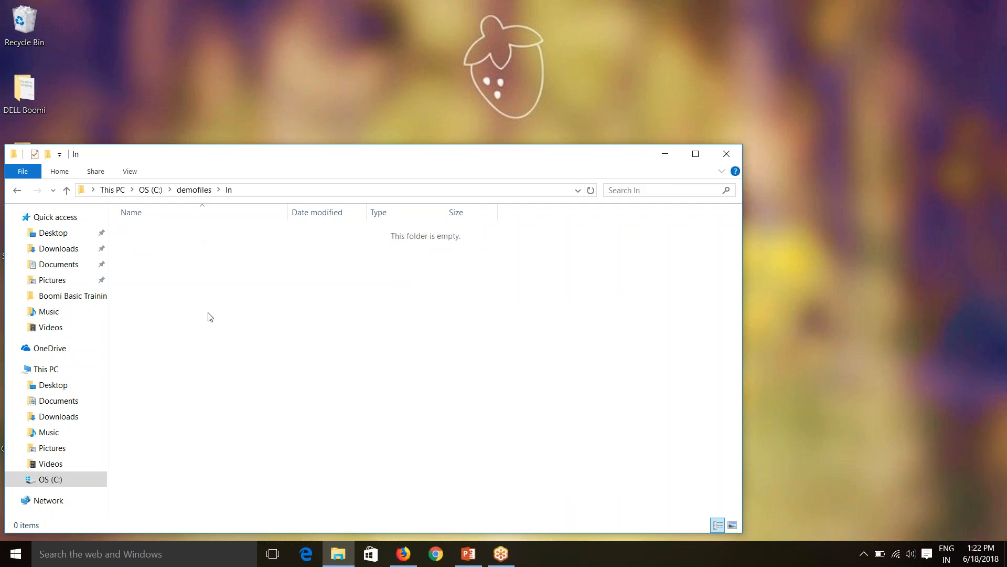
Copy all three Account XML files from DELL Boomi\Boomi Basic Training\demofiles.
right_click(234, 311)
left_click(469, 357)
double_click(41, 90)
left_click(175, 247)
double_click(175, 247)
double_click(175, 234)
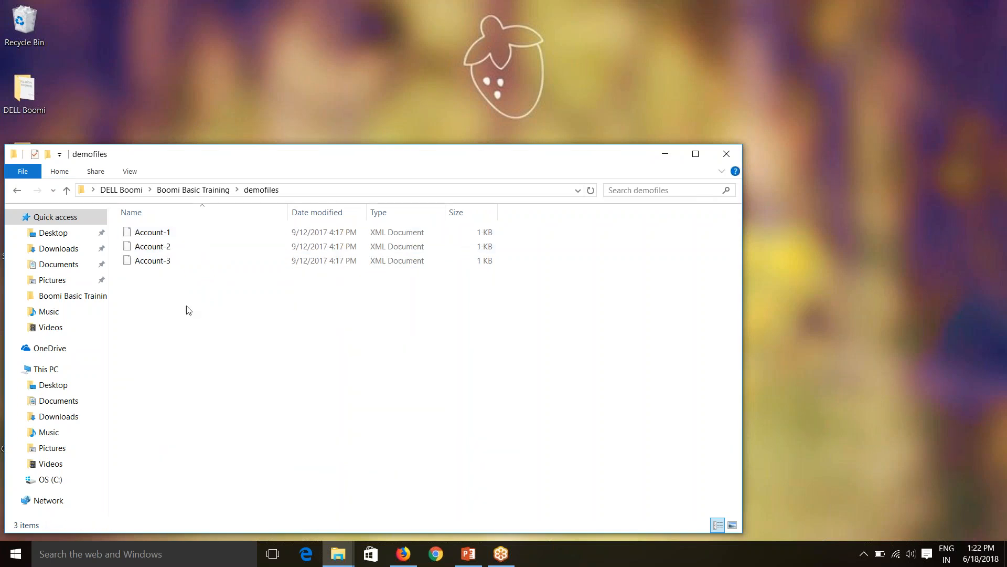
key("ctrl+a")
right_click(159, 232)
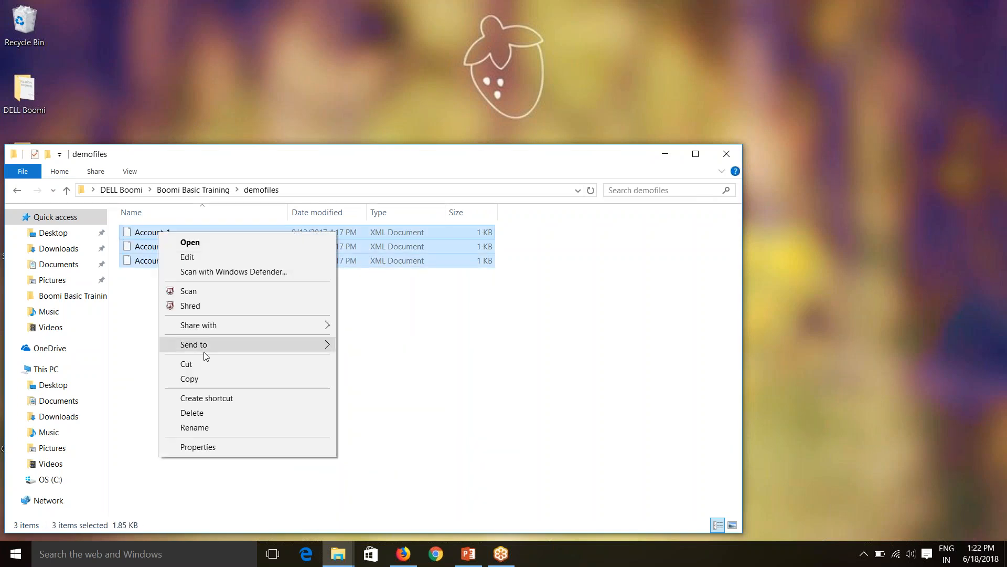
left_click(197, 379)
Paste the files into C:\demofiles\In, copy that folder's path, and close File Explorer.
left_click(727, 154)
key("ctrl+v")
left_click(414, 333)
left_click_drag(383, 159, 442, 104)
left_click_drag(231, 251, 217, 167)
left_click(301, 137)
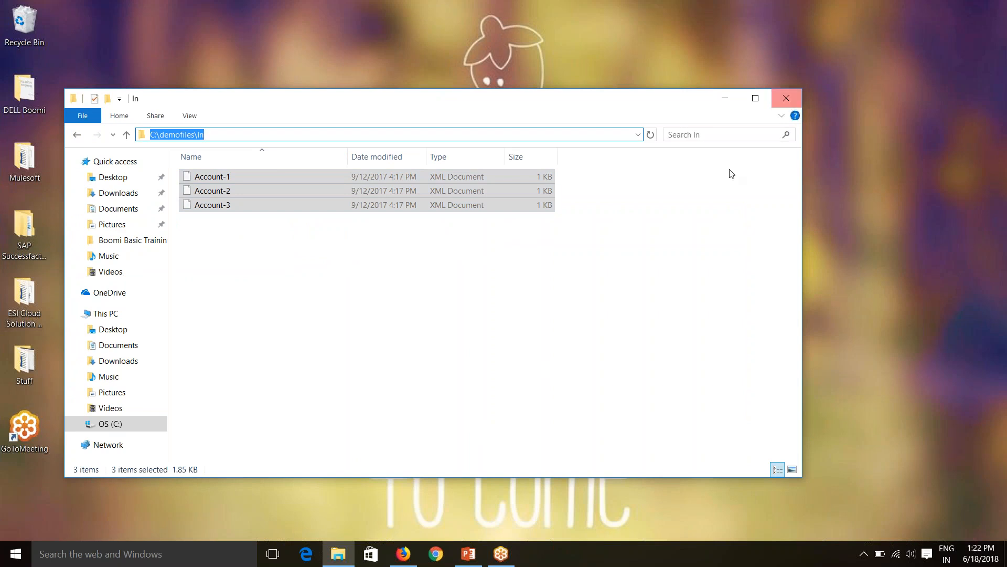
left_click(786, 99)
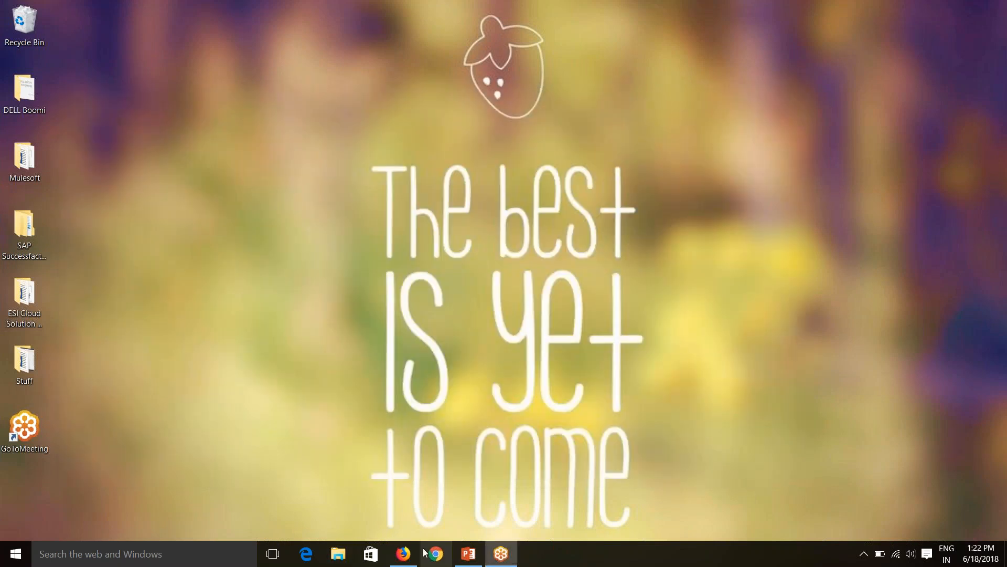
Paste C:\demofiles\In as the Disk connection's Directory.
left_click(403, 555)
left_click(269, 176)
key("ctrl+v")
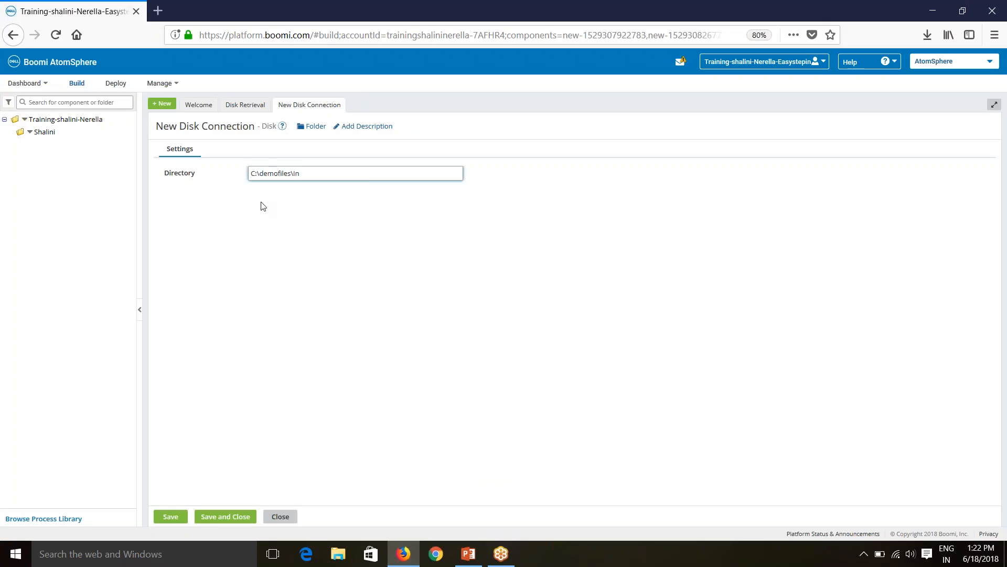
Rename the connection to 'Disk Connection' and save and close it.
left_click(207, 126)
left_click_drag(175, 124, 133, 136)
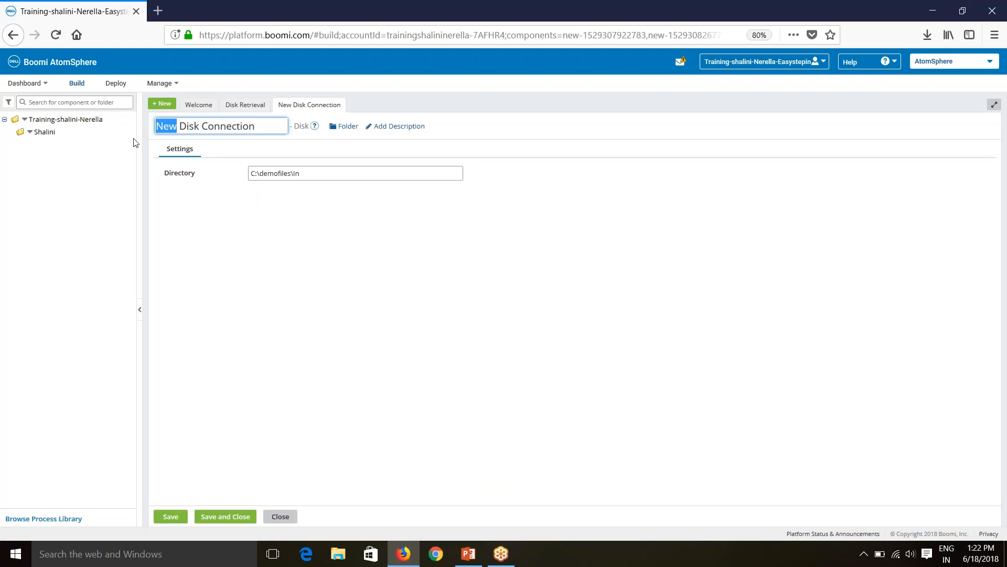
key("BackSpace")
left_click(306, 307)
left_click(235, 522)
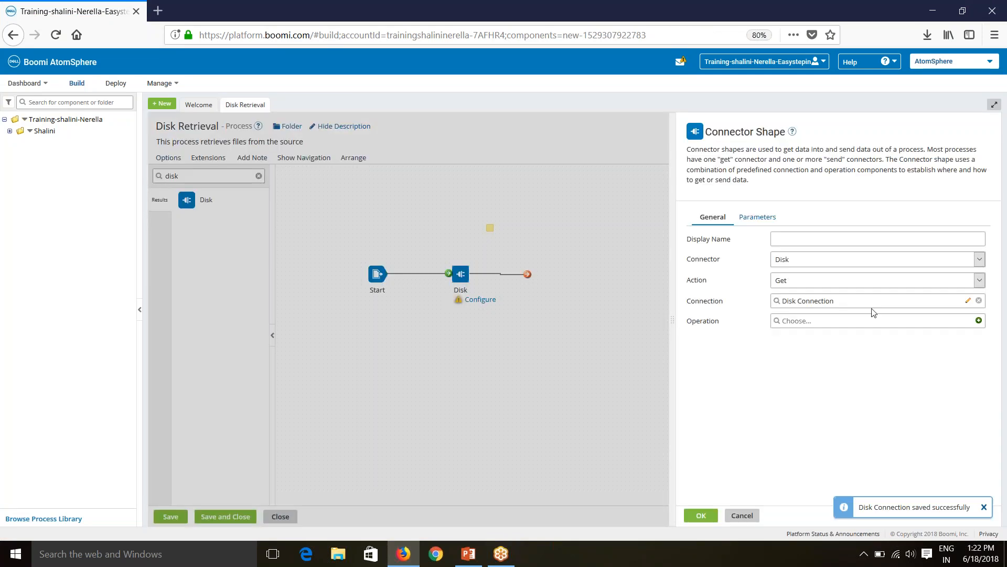
Create a new Get operation and explore File Filter (trying A*), matching type and Maximum Files to Read.
left_click(978, 321)
left_click(385, 359)
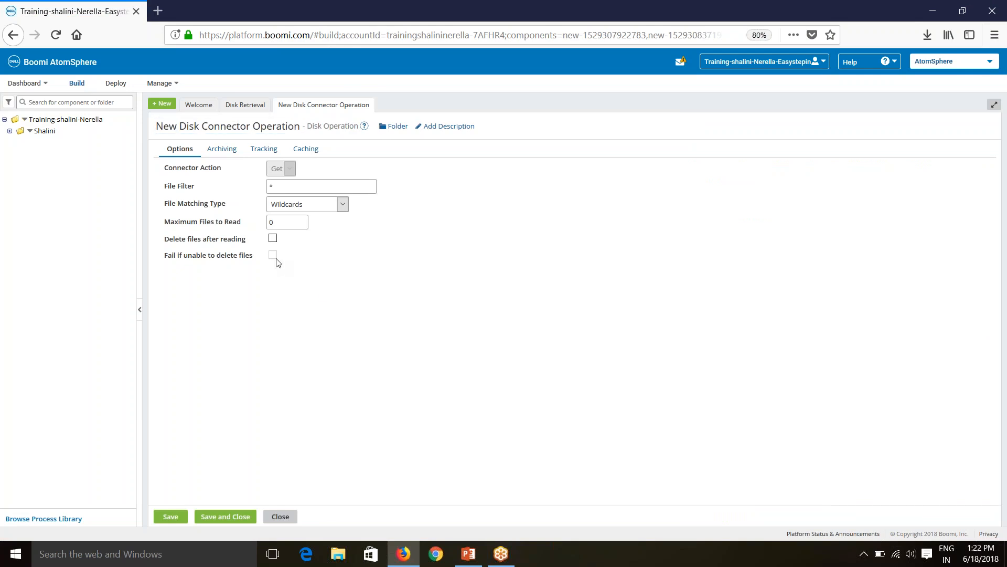
double_click(278, 187)
type("A")
type("*")
left_click(294, 205)
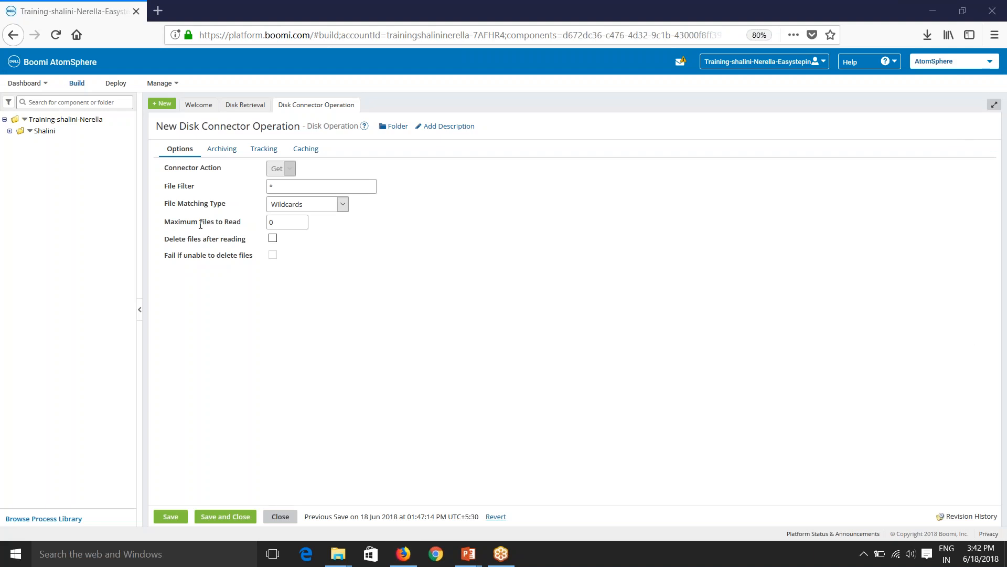
double_click(275, 225)
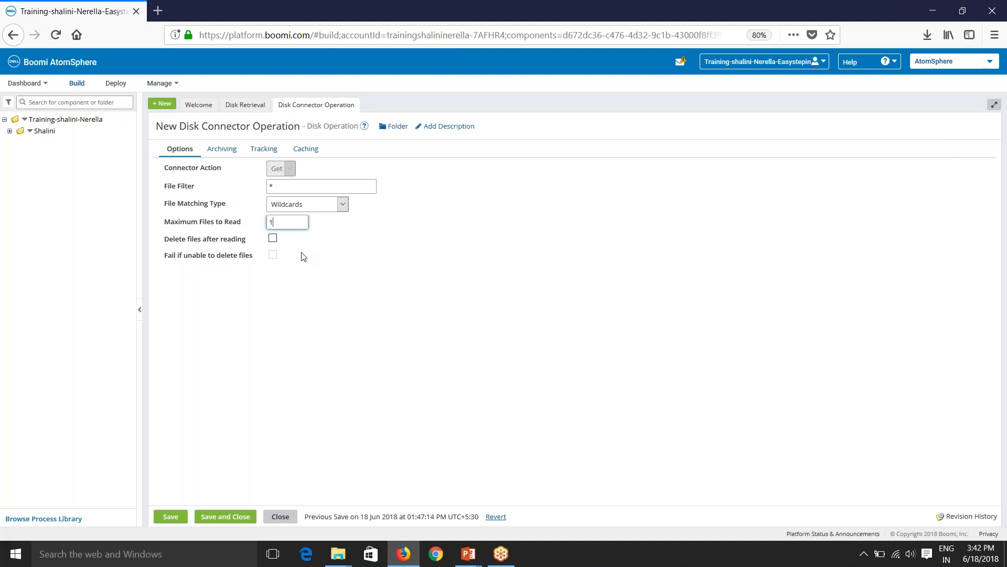
left_click(343, 291)
Toggle delete-after-reading and fail-if-unable-to-delete on, then back off.
left_click(273, 238)
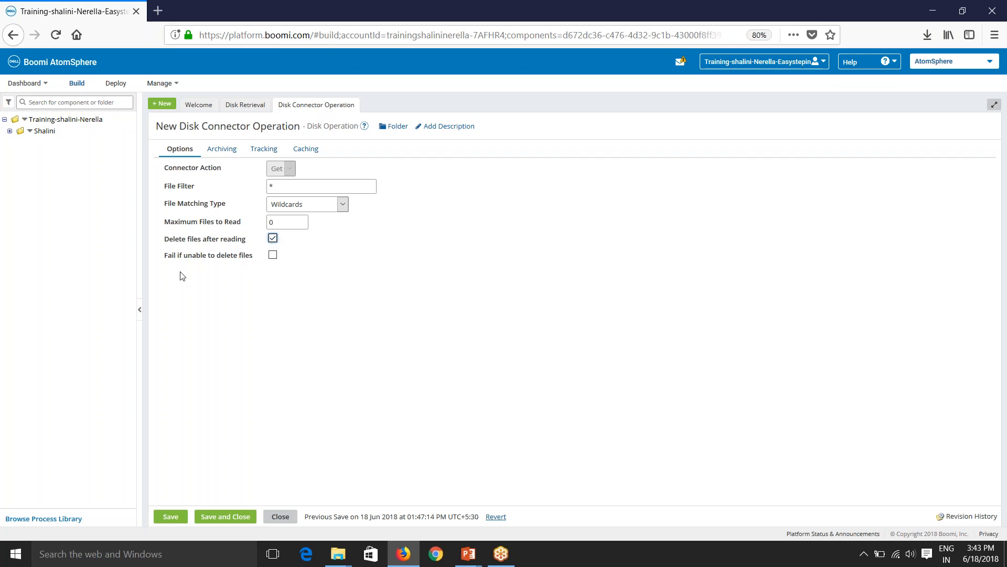
left_click_drag(164, 255, 256, 261)
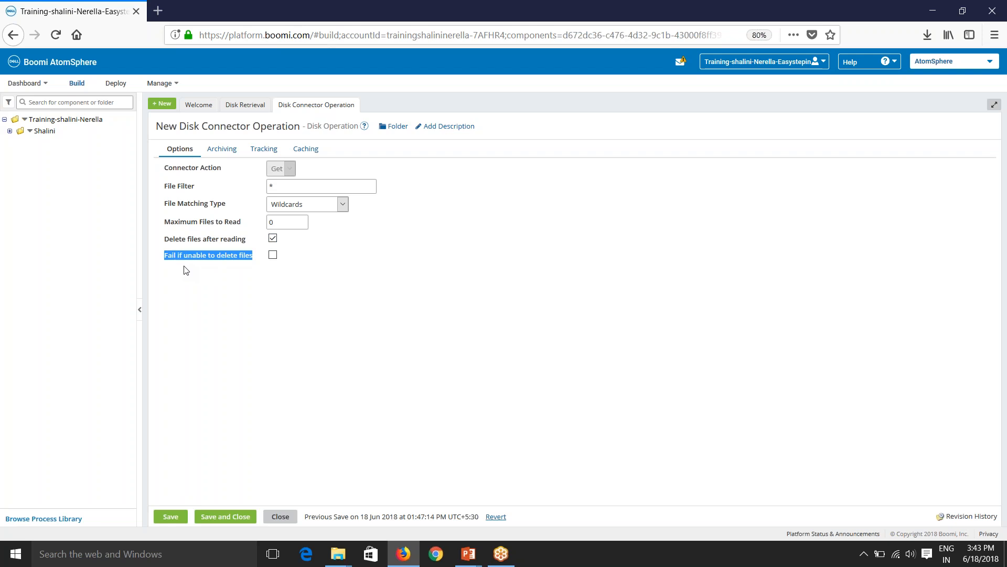
left_click(273, 255)
left_click(273, 255)
left_click(273, 239)
Rename the operation to 'Disk Connector Operation' and save and close it.
left_click(181, 130)
left_click_drag(180, 133, 147, 135)
key("BackSpace")
key("Delete")
left_click(247, 385)
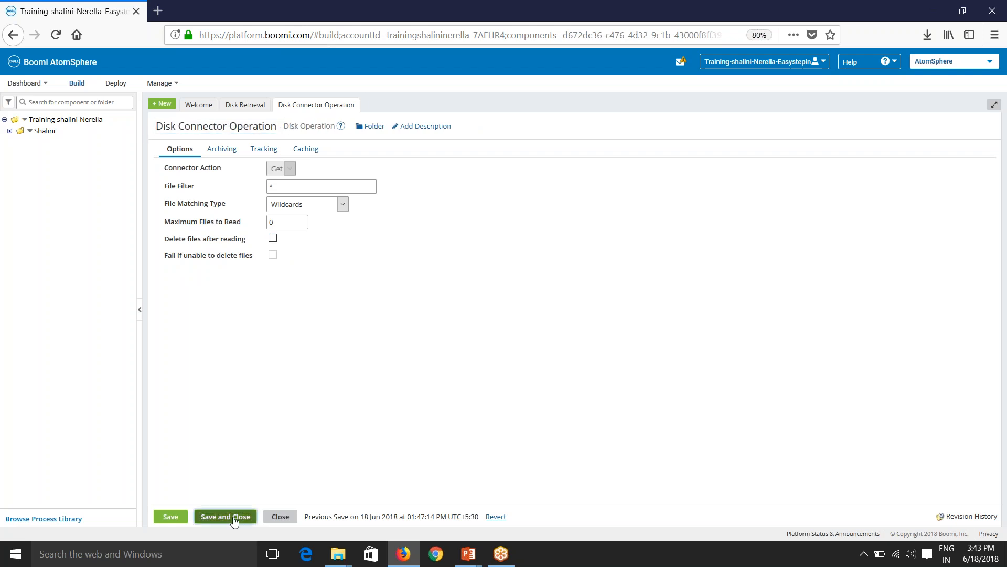
left_click(225, 516)
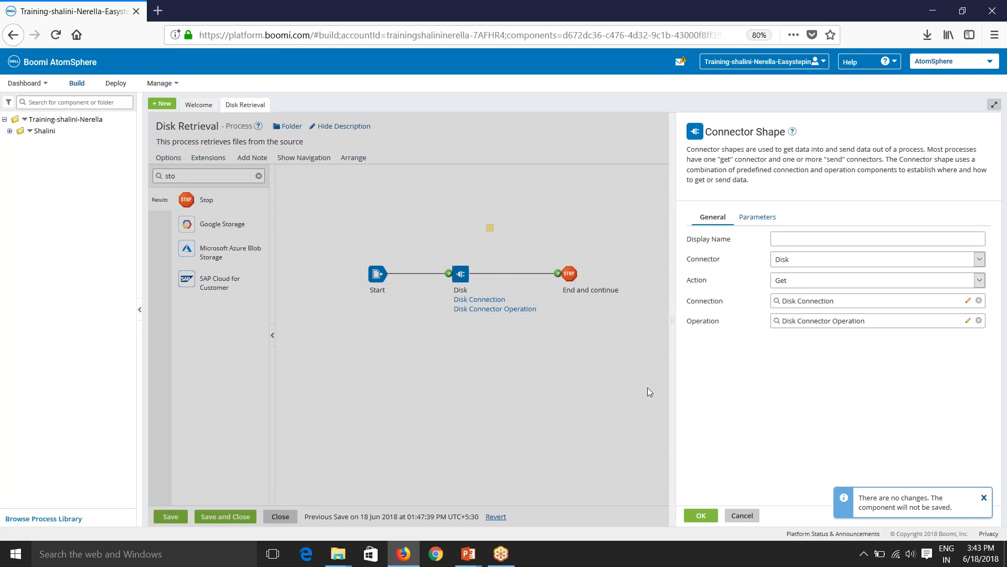
Confirm the Disk shape settings, check the Stop shape, save Disk Retrieval, and launch Test.
left_click(701, 515)
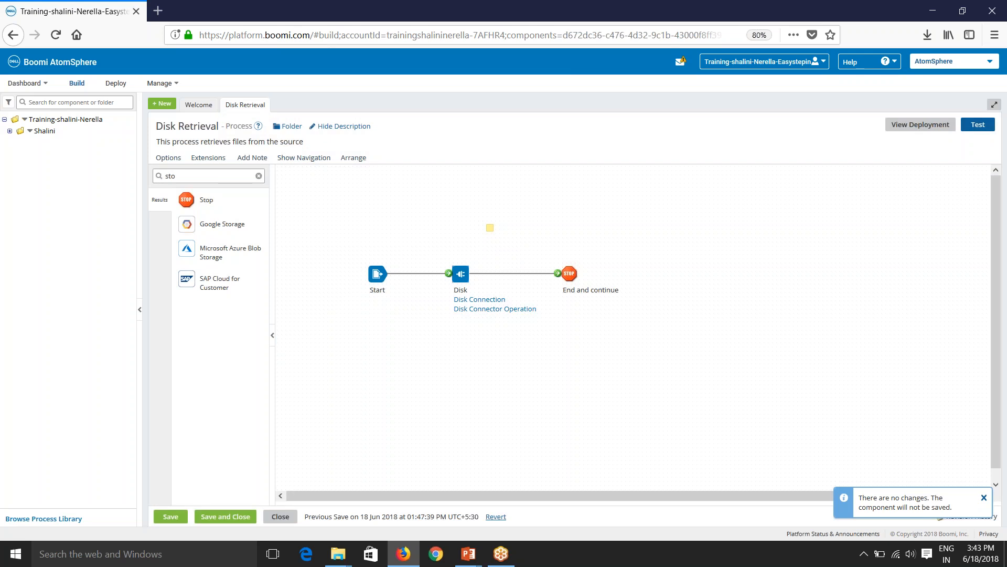
left_click(565, 275)
left_click(774, 515)
left_click(170, 516)
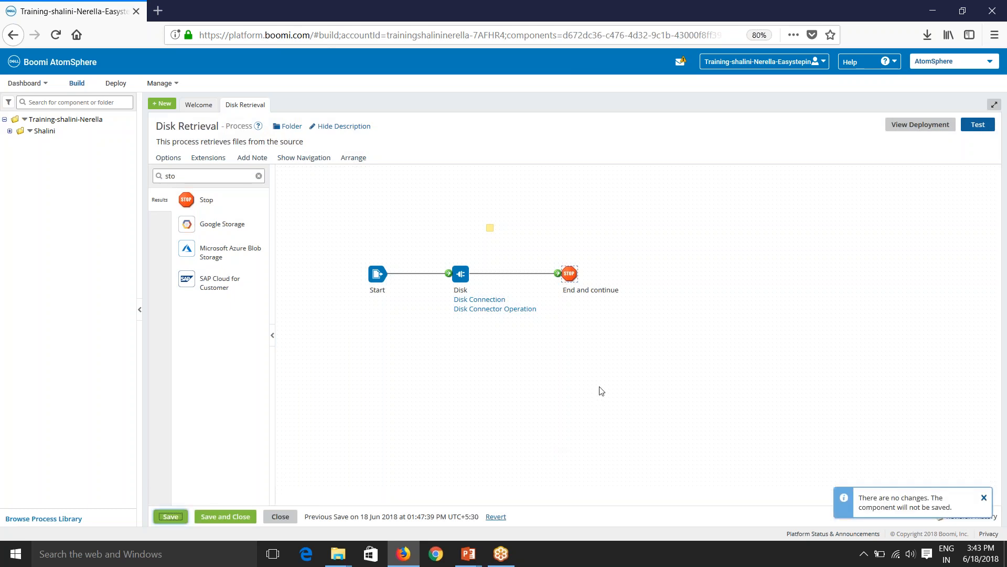
left_click(984, 128)
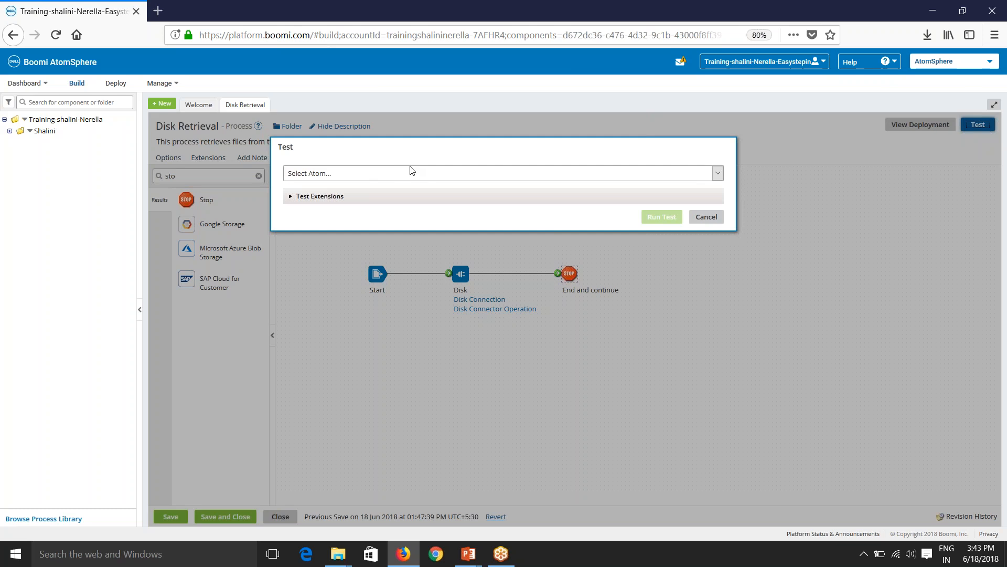
Check the Atom list, cancel the test without an Atom, and return to the Welcome tab.
left_click(397, 175)
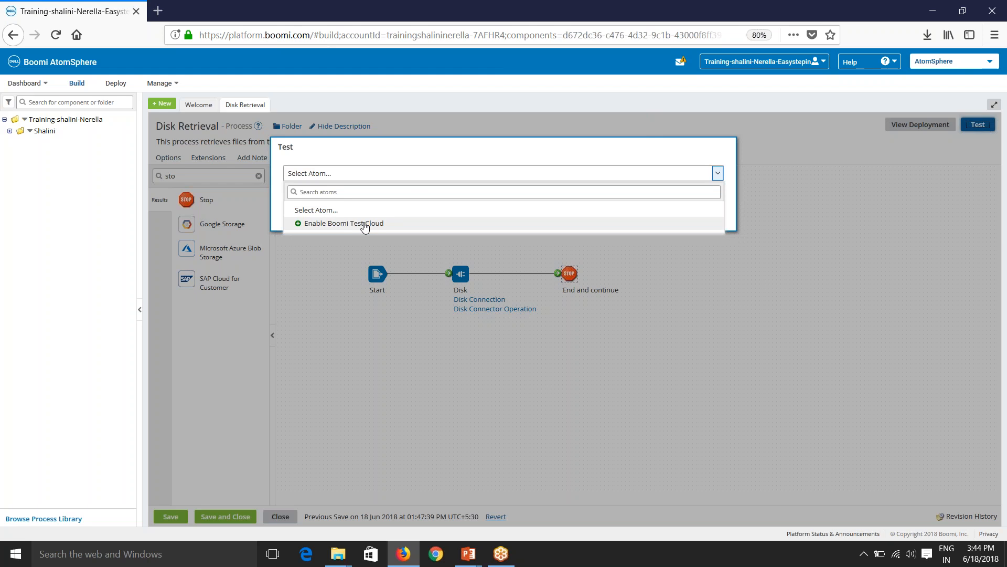
left_click(405, 164)
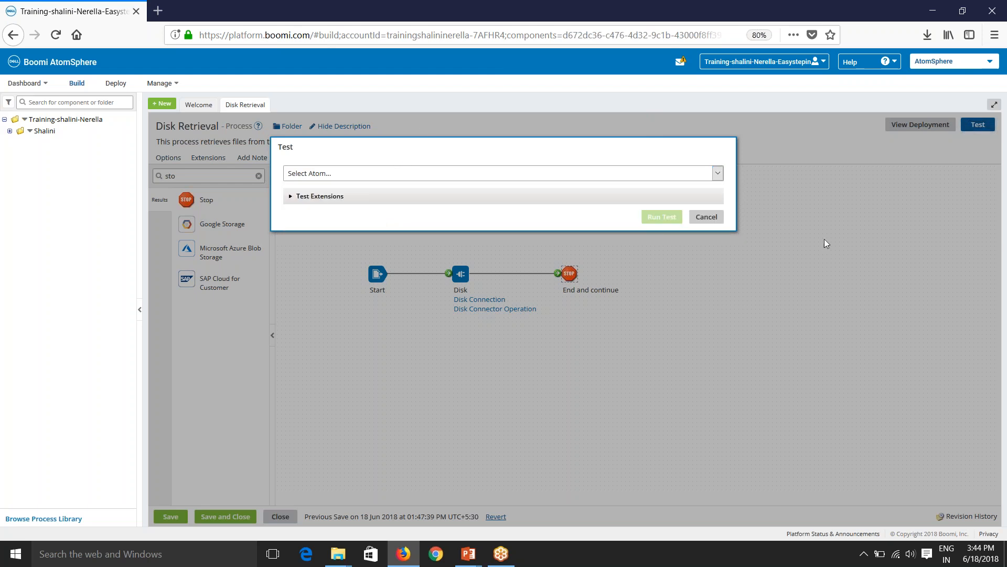
left_click(715, 217)
left_click(199, 104)
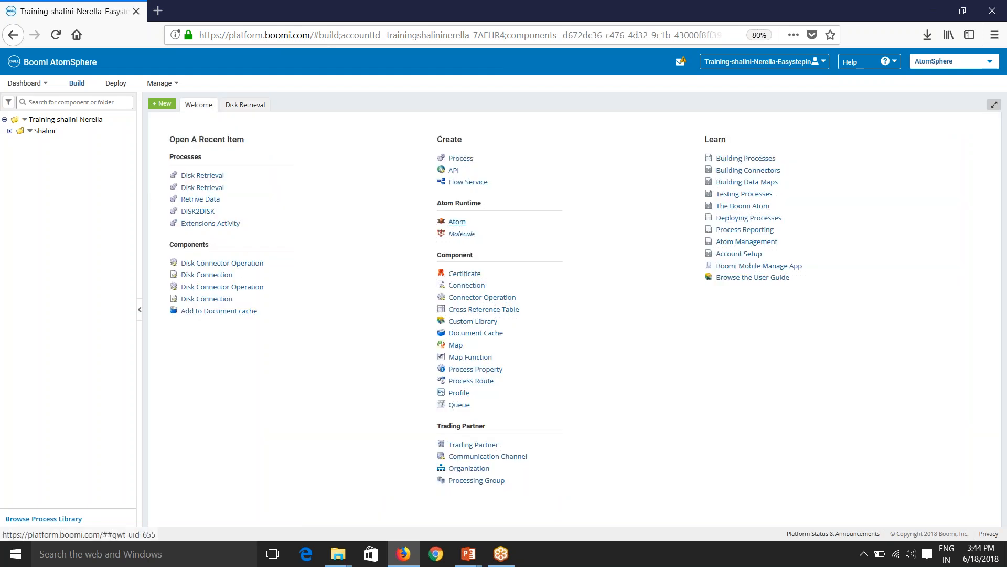
Open the Atom Setup dialog from Atom under Atom Runtime on the Welcome page.
left_click(455, 222)
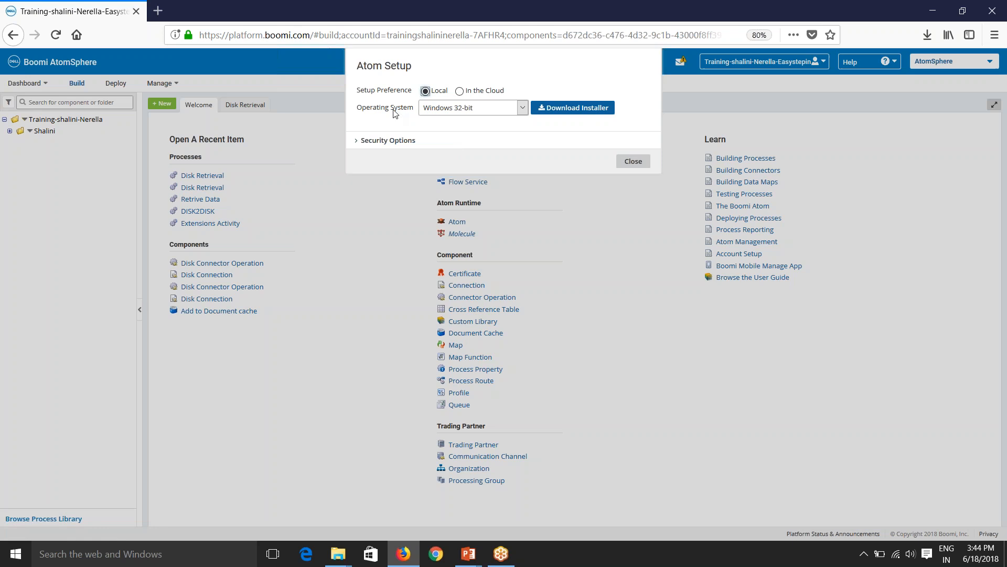
Set the local atom's operating system to Windows 64-bit and show the Security Options.
left_click(455, 113)
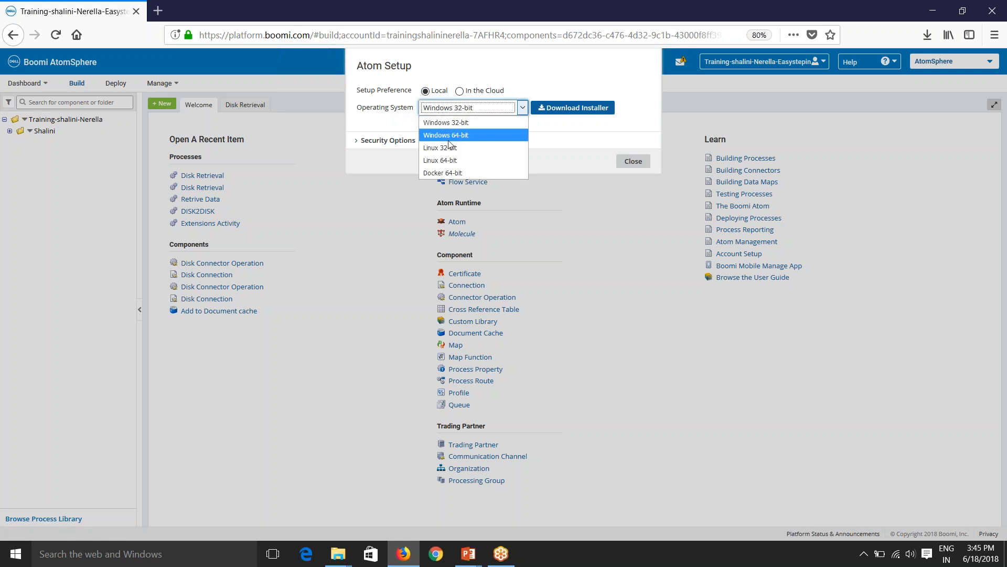
left_click(448, 135)
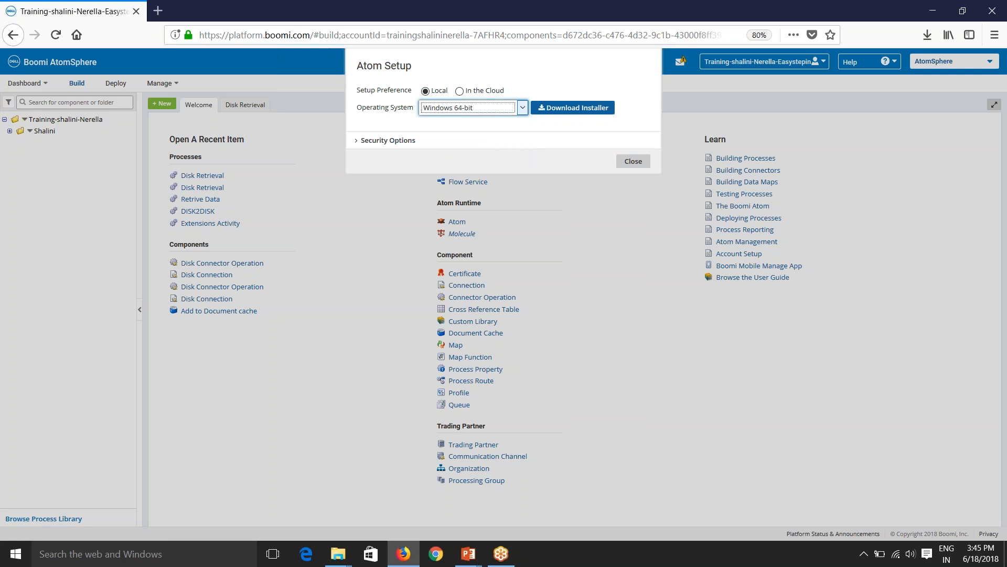
left_click(412, 142)
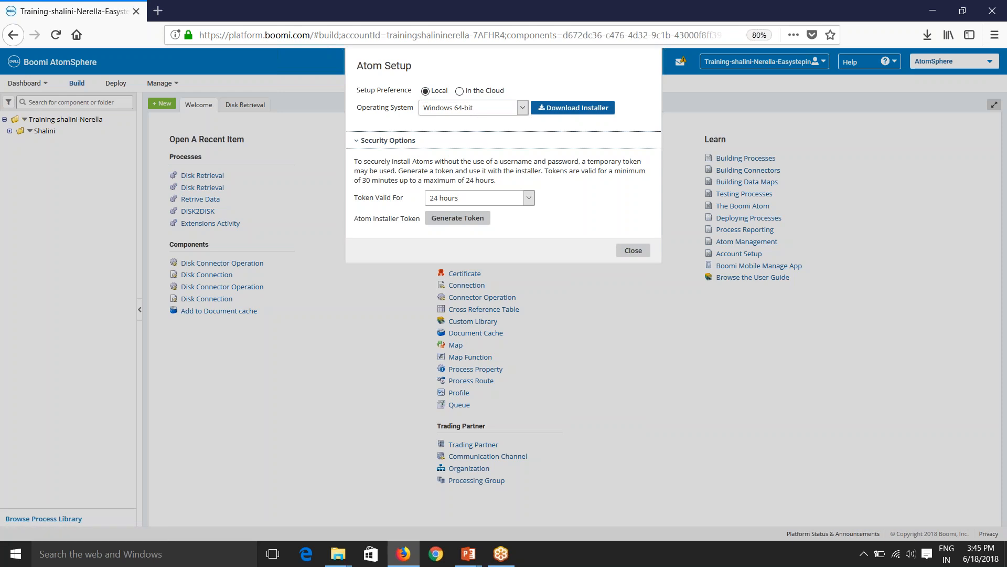
Close Atom Setup and open the Downloads folder containing atom_install64.
left_click(633, 250)
left_click(927, 35)
left_click(918, 67)
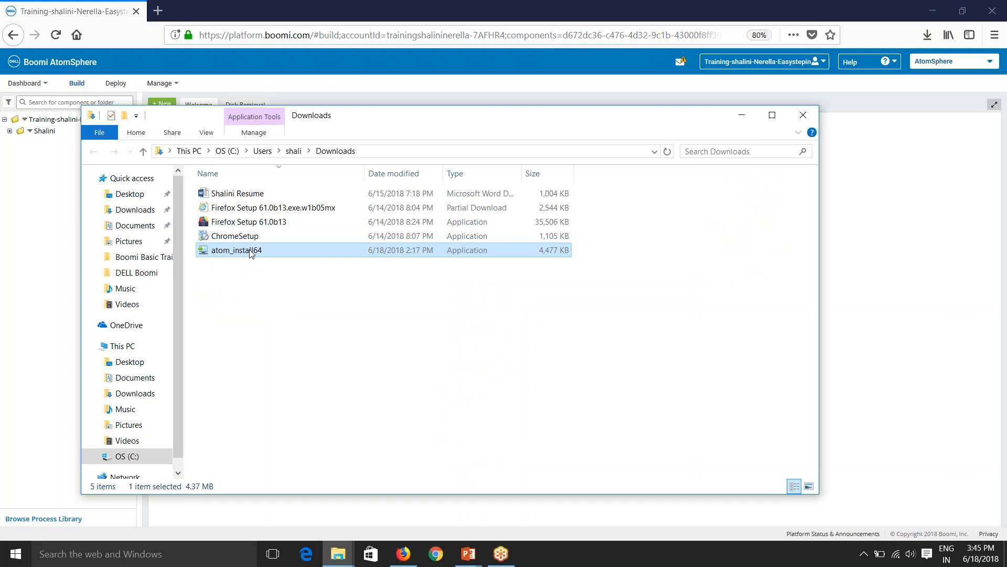
Run atom_install64 as administrator and minimize the Downloads window while Java downloads.
right_click(250, 254)
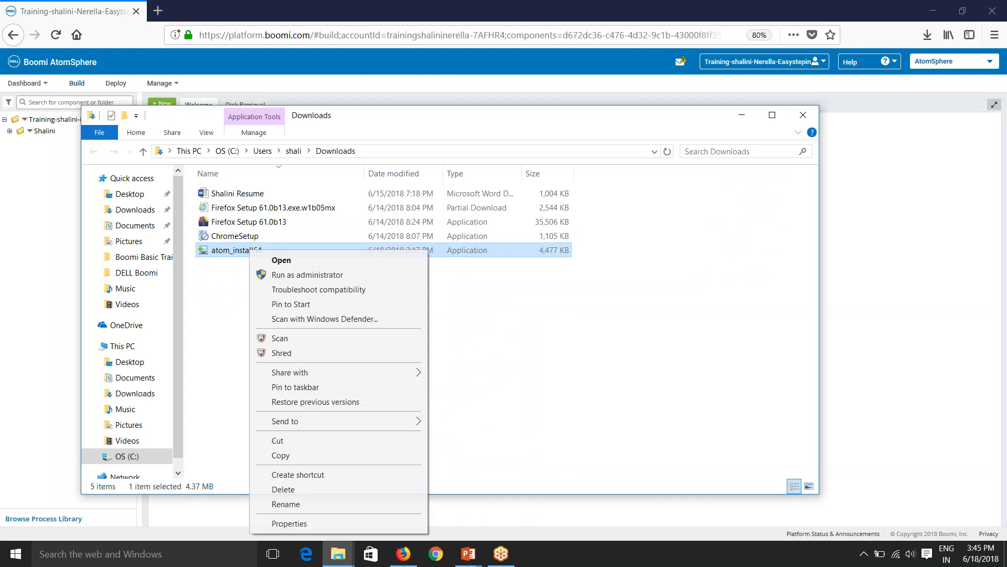
left_click(274, 274)
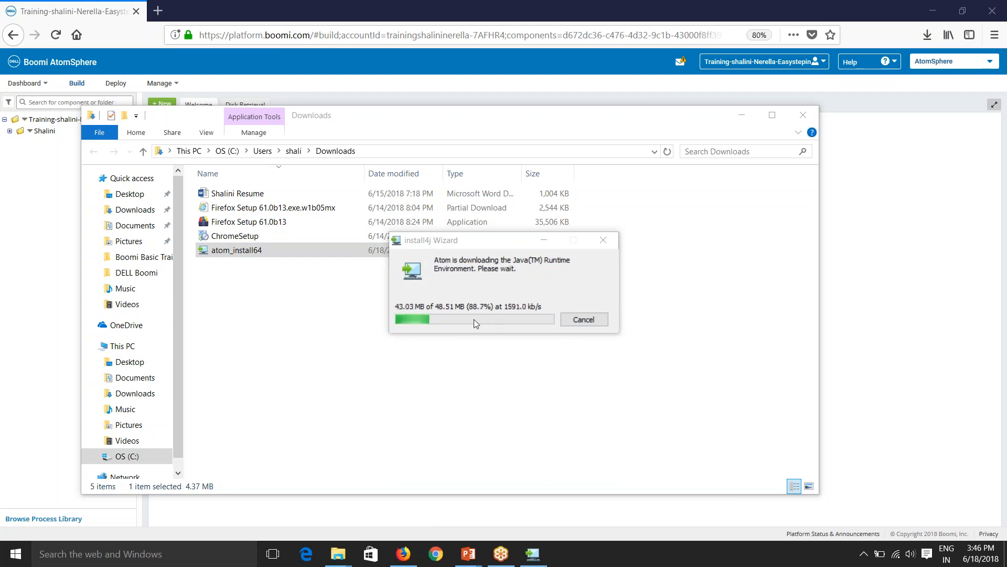
left_click(743, 115)
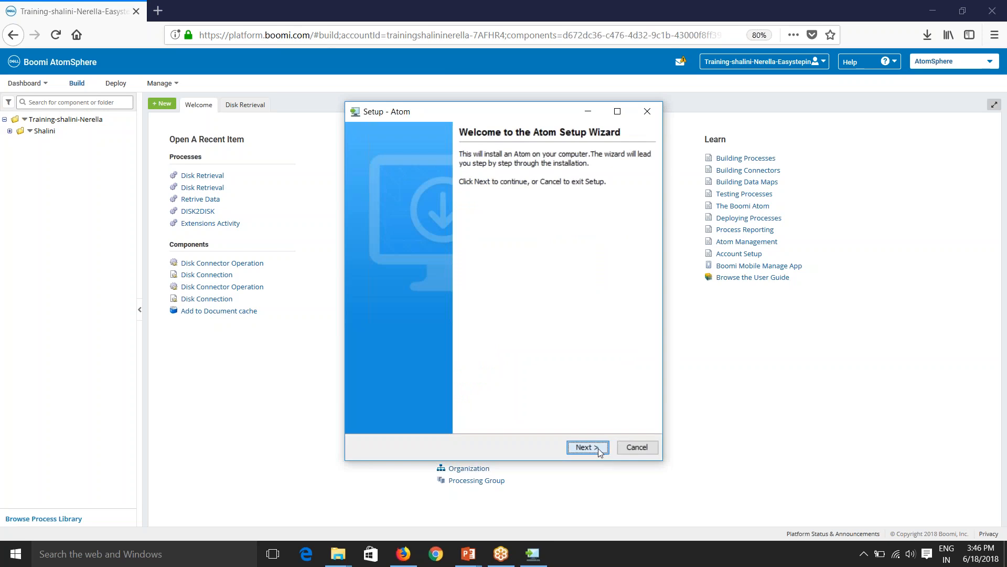
Enter the AtomSphere user name and password, name the atom Shalini-DEV without proxy, and connect.
left_click(600, 451)
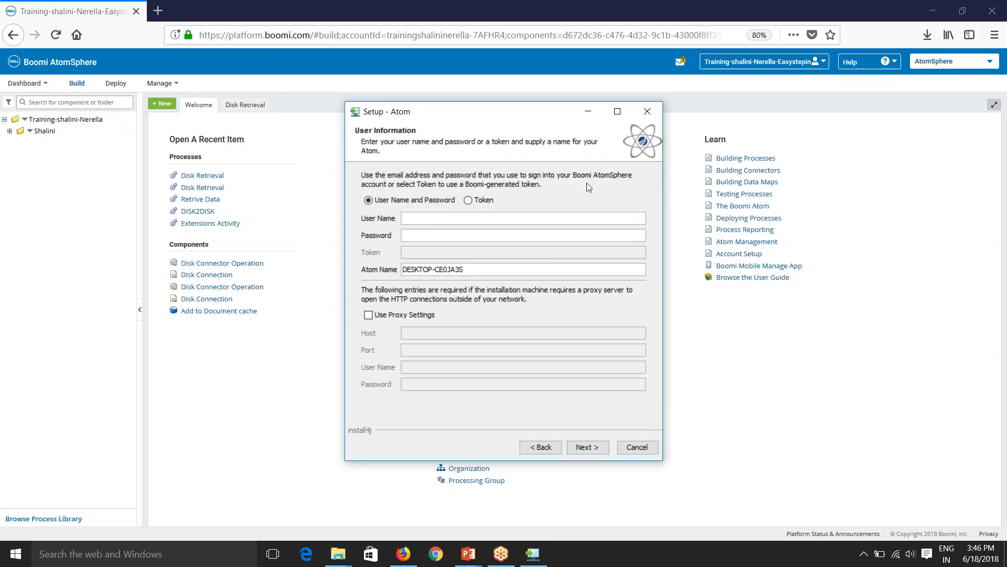
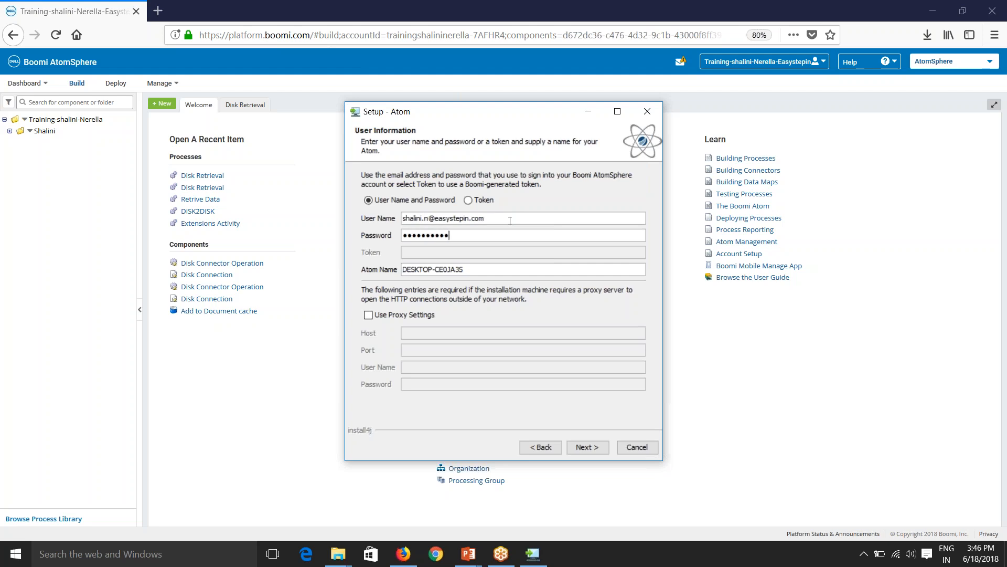
left_click_drag(465, 270, 394, 265)
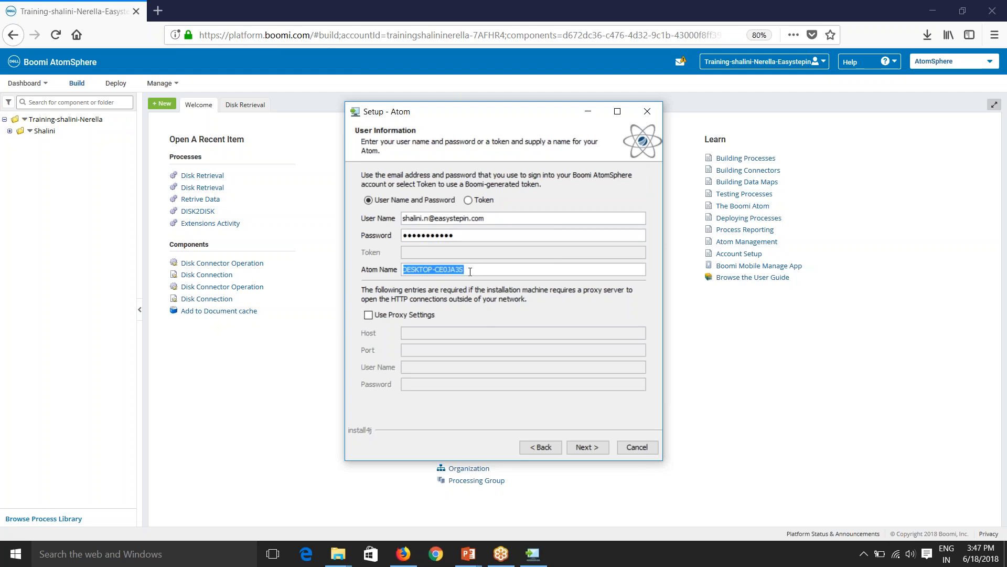
type("S")
left_click(922, 297)
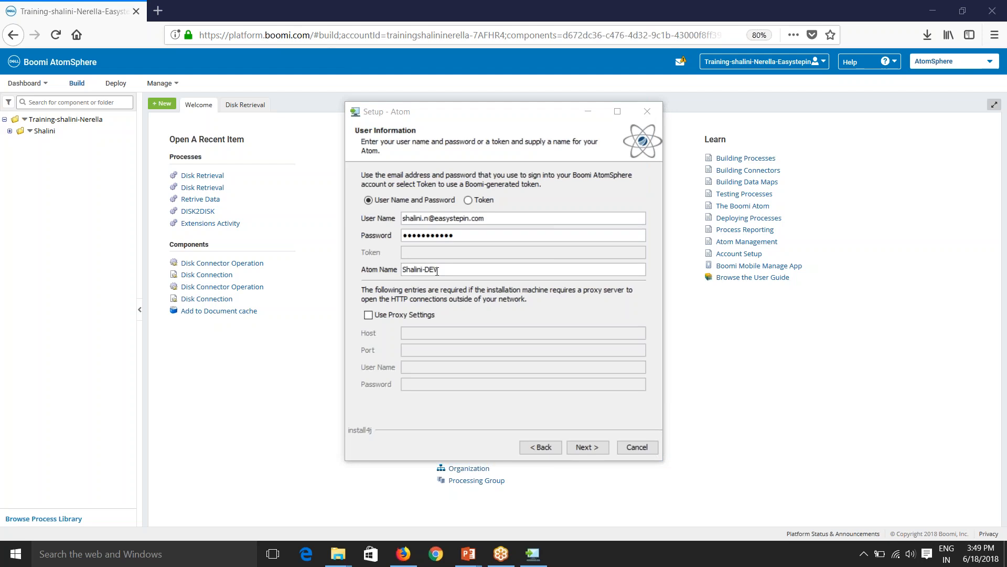
left_click(405, 317)
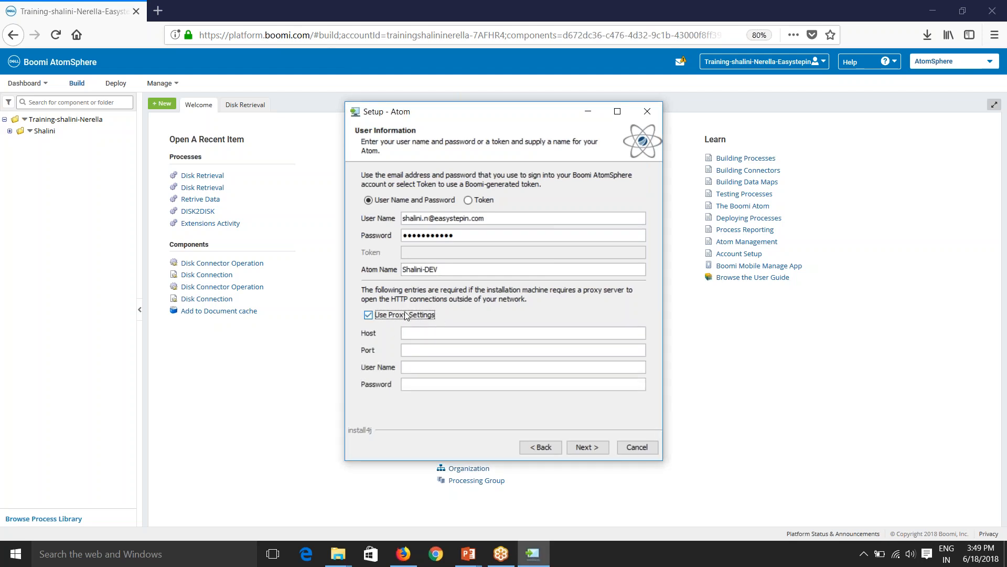
left_click(405, 317)
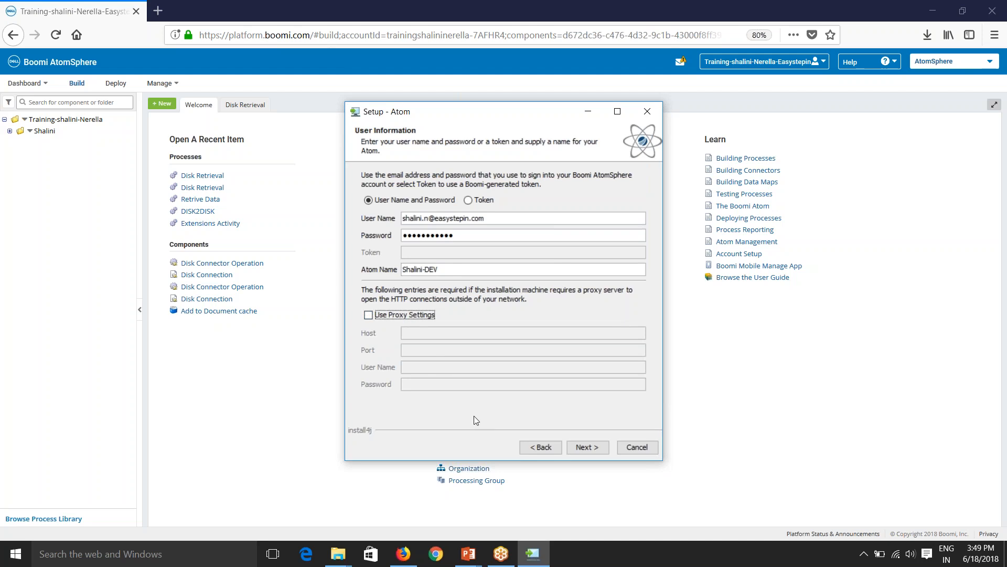
left_click(587, 450)
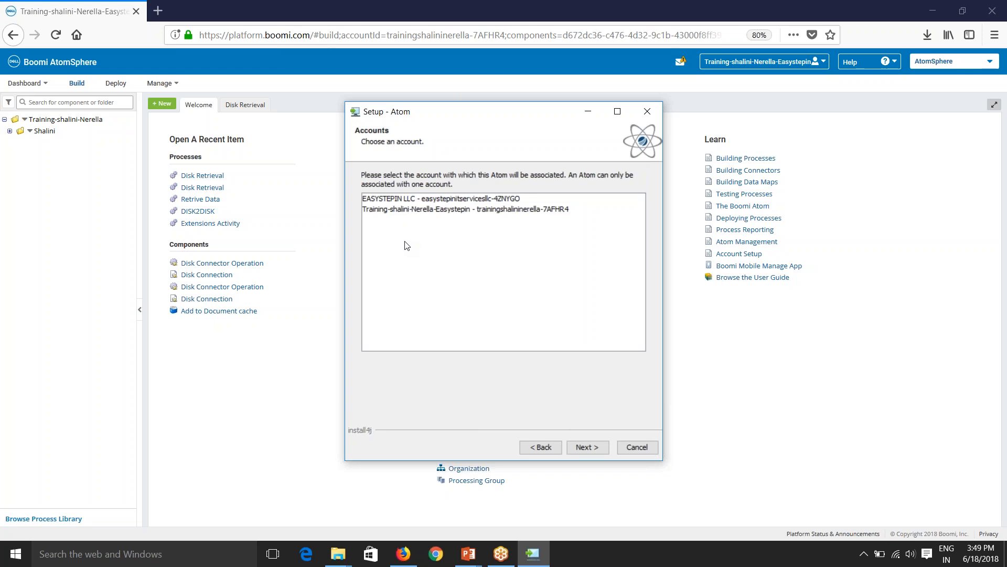
Choose the training account, keep default install and Start Menu folders, and start installing the Atom.
left_click(401, 210)
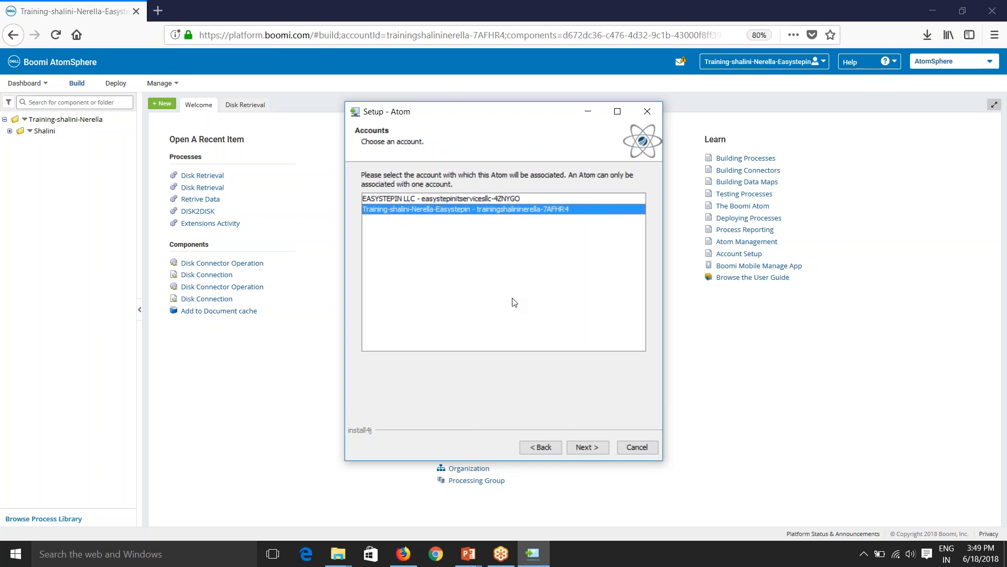
left_click(588, 448)
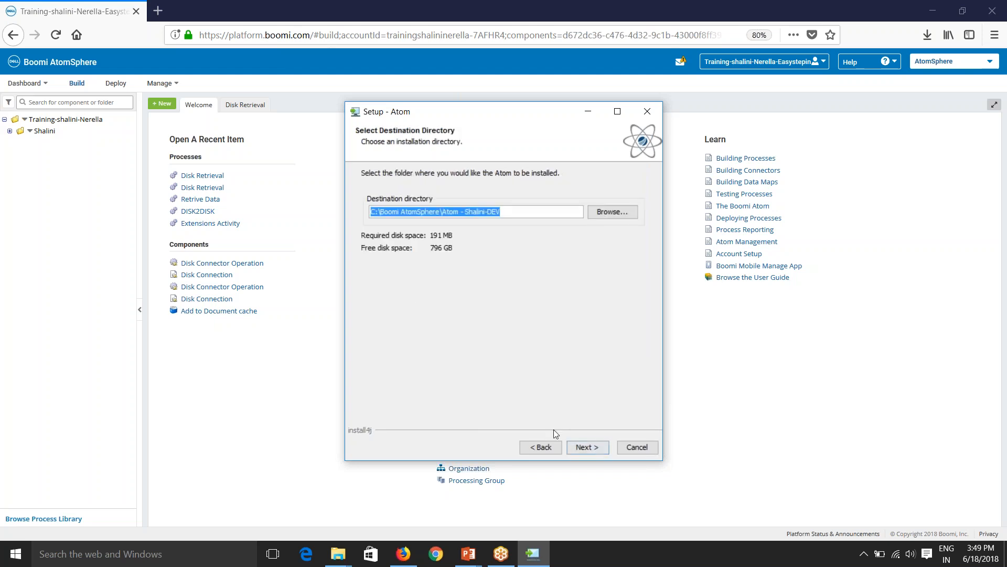
left_click(515, 212)
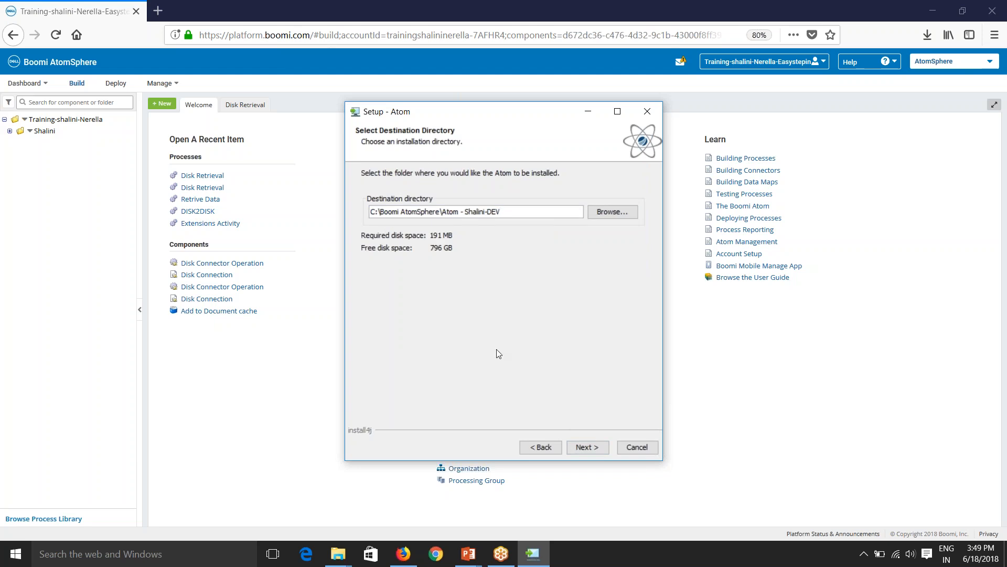
left_click(579, 449)
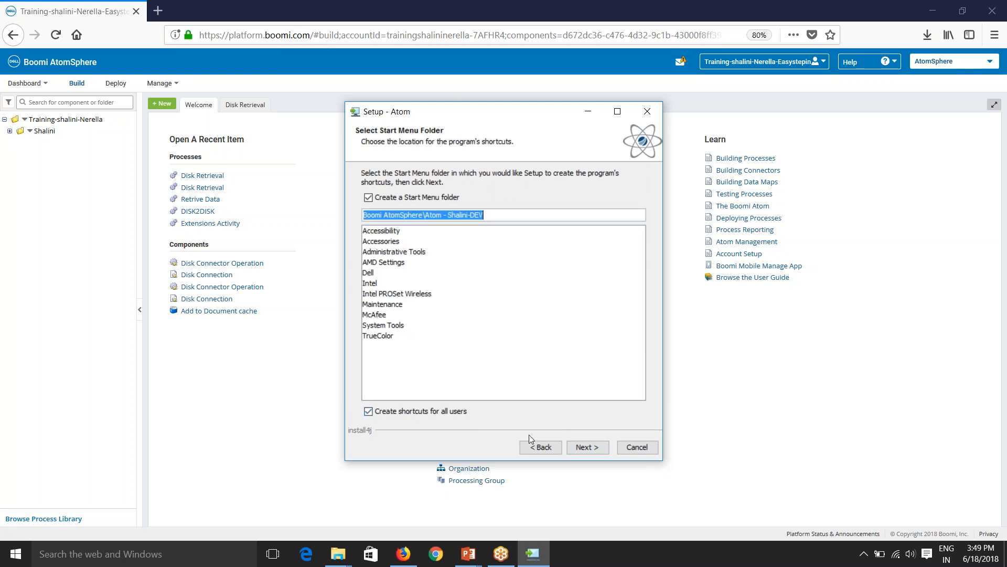
left_click(578, 449)
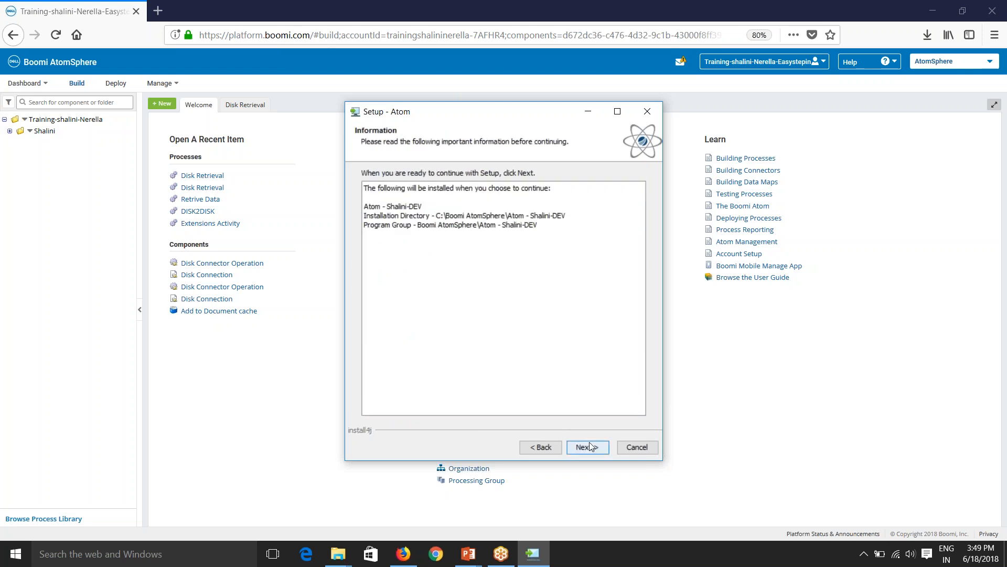
left_click(591, 448)
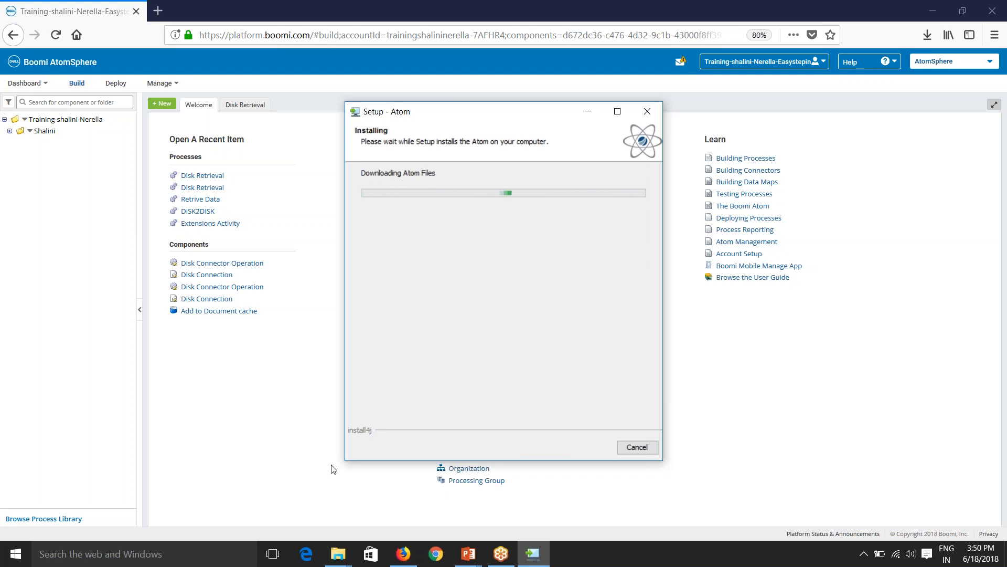
left_click(246, 106)
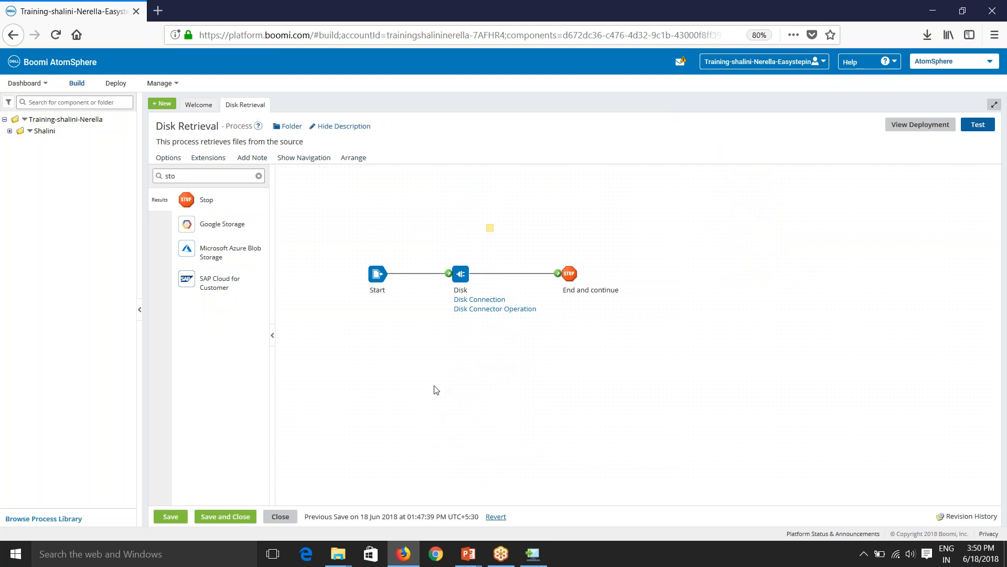
left_click(977, 129)
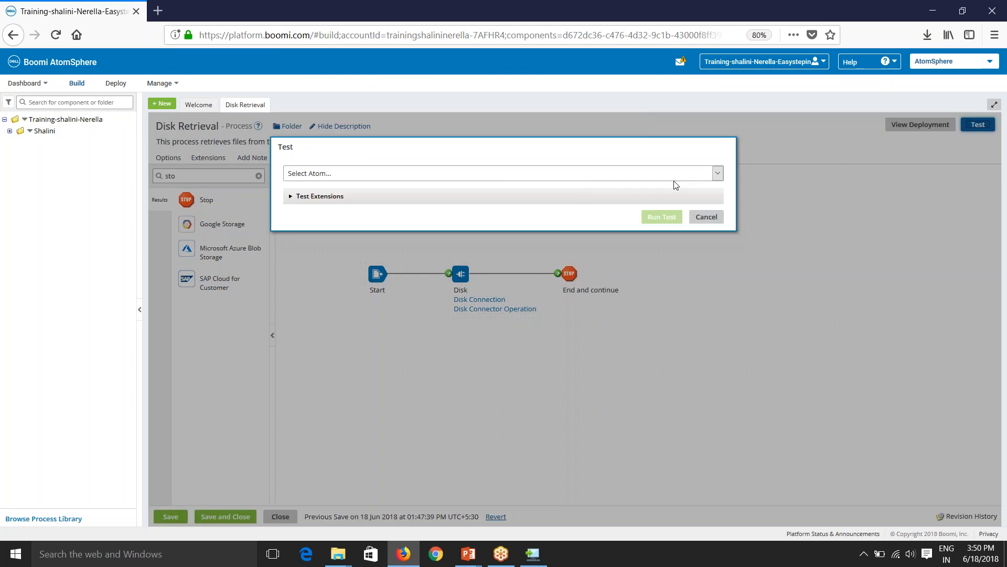
left_click(462, 174)
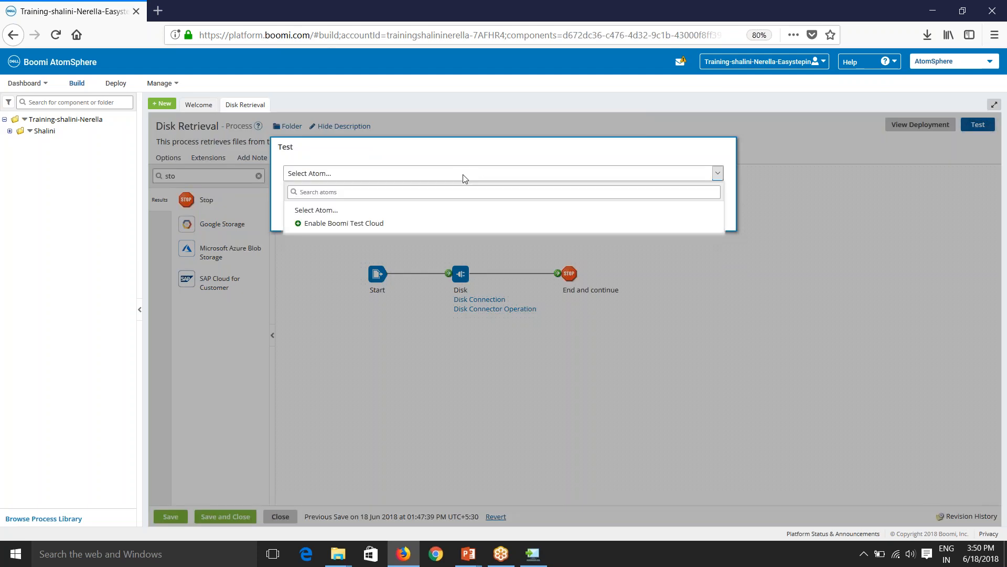
left_click(527, 164)
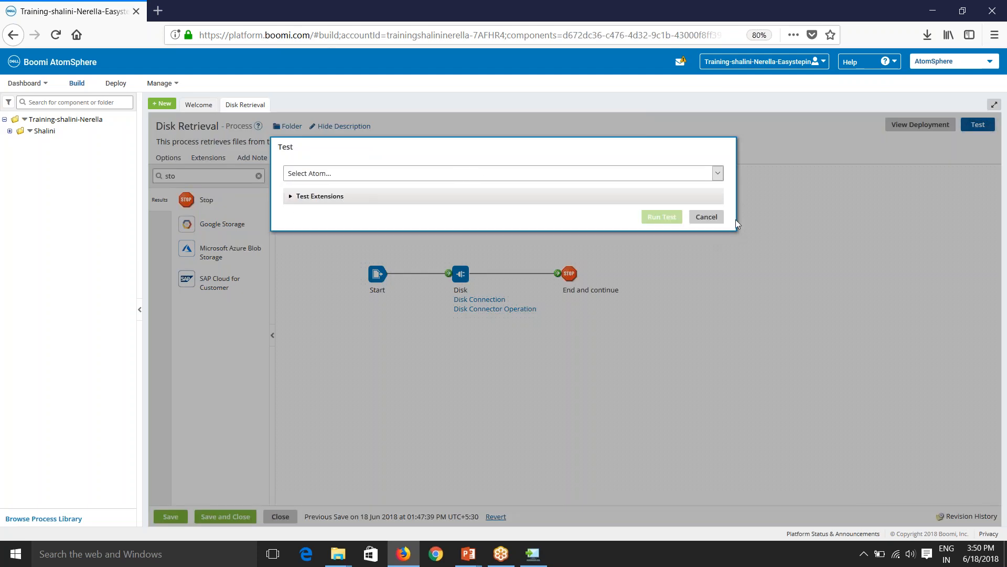
left_click(704, 216)
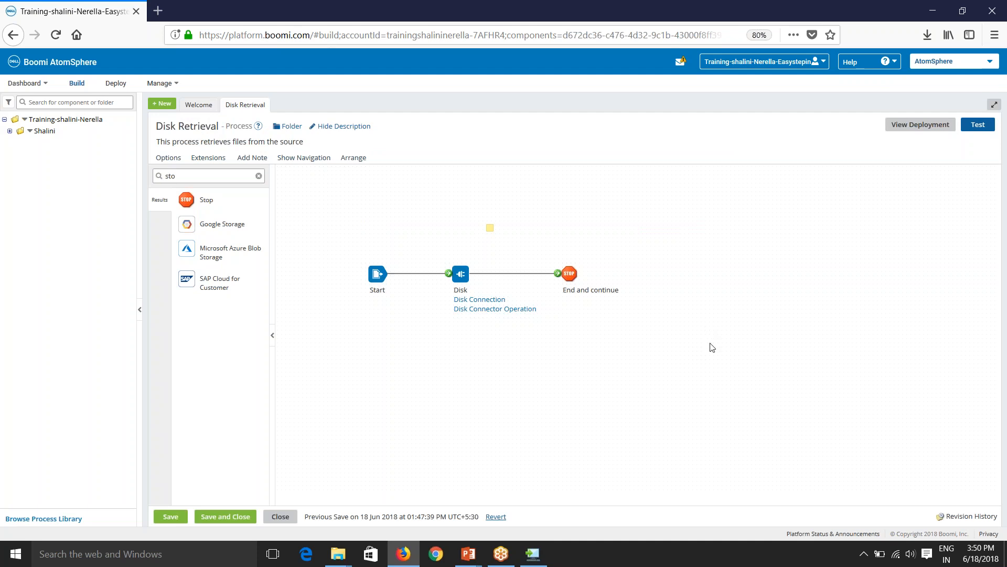
left_click(964, 517)
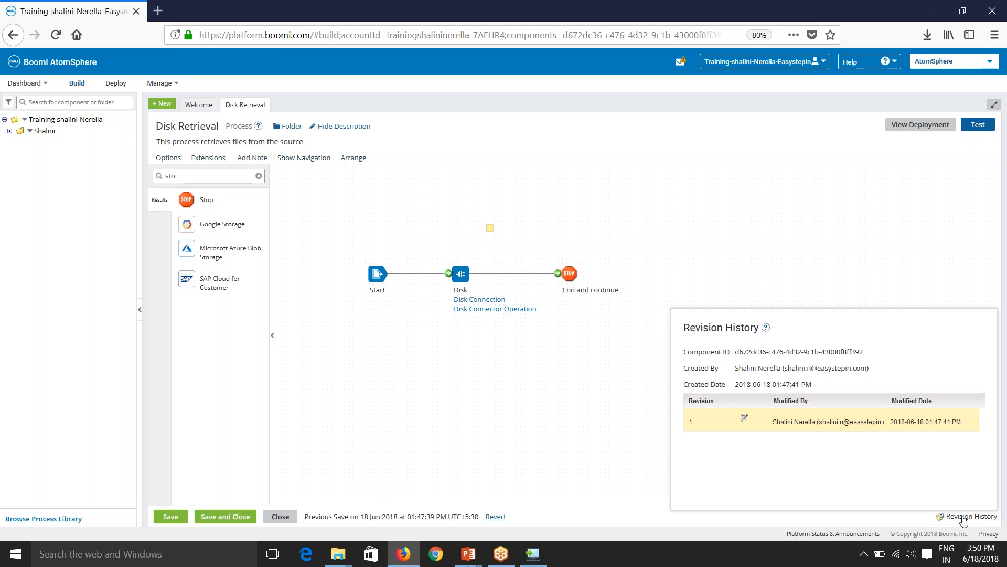
left_click(497, 424)
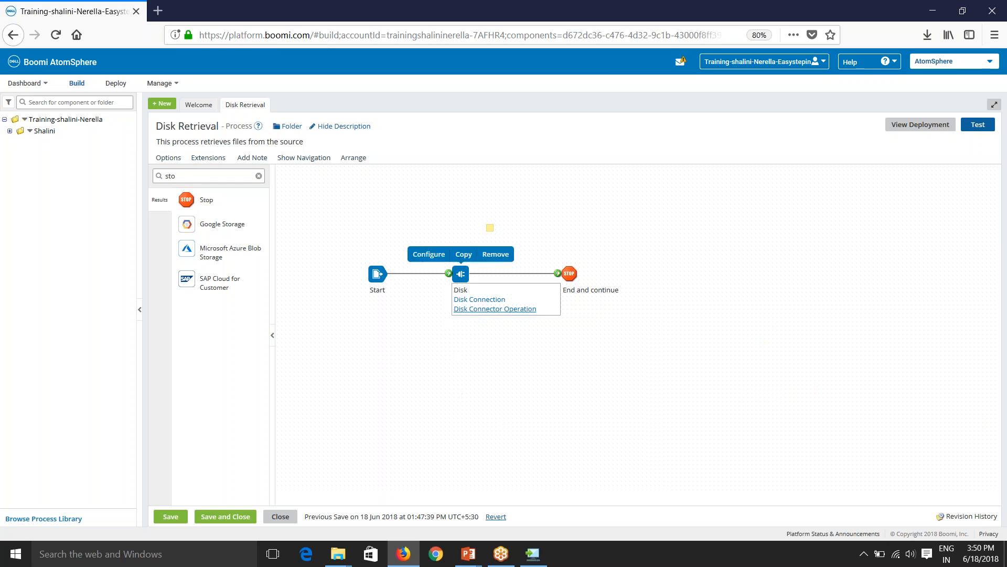
In the Disk shape settings, pick Disk Connector Operation, then cancel without saving.
double_click(460, 274)
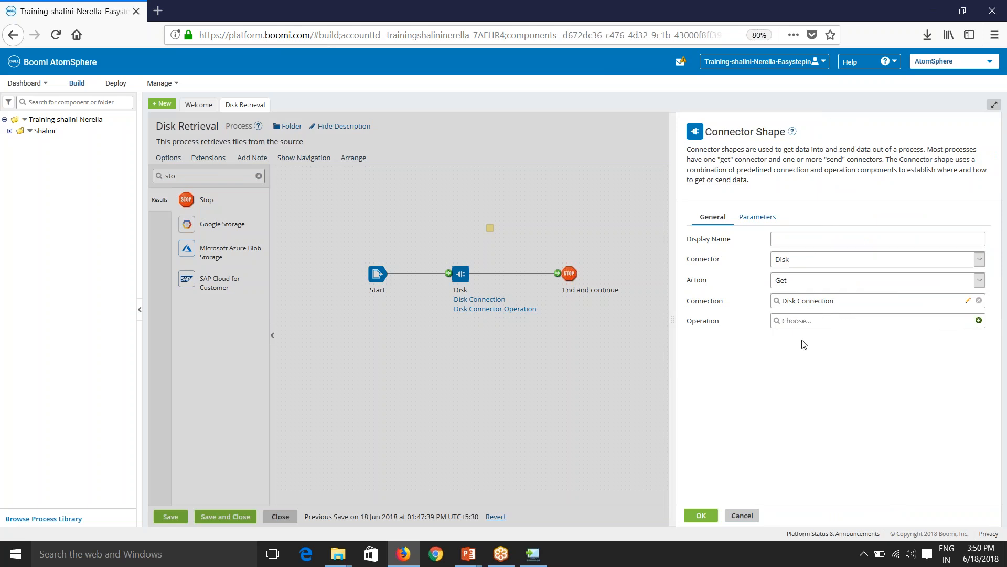
left_click(785, 322)
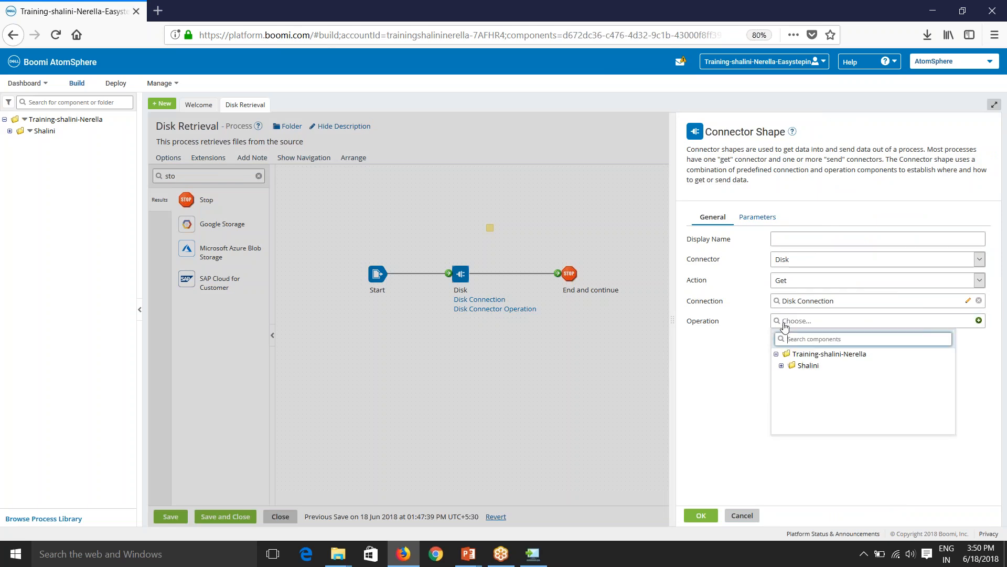
left_click(781, 366)
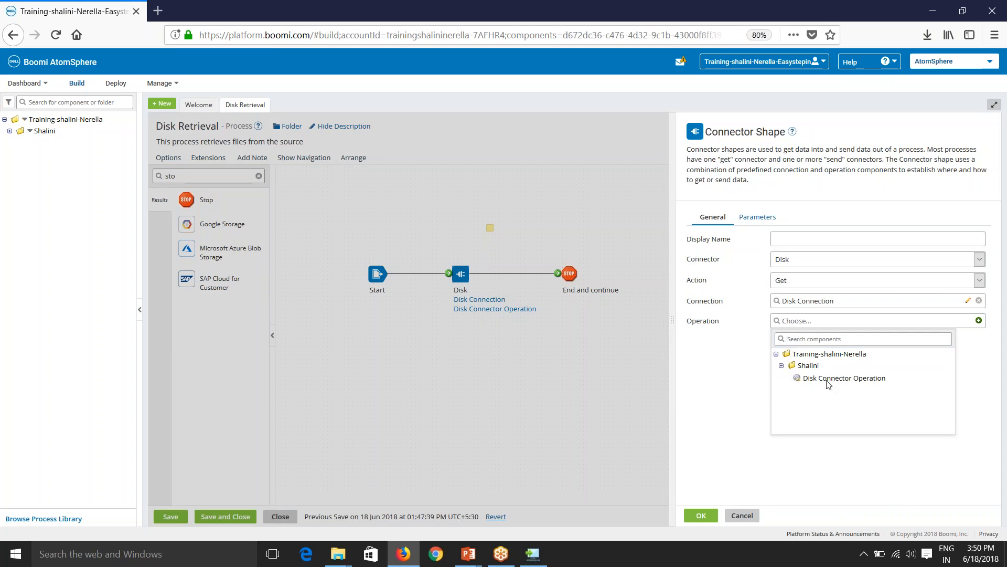
left_click(844, 379)
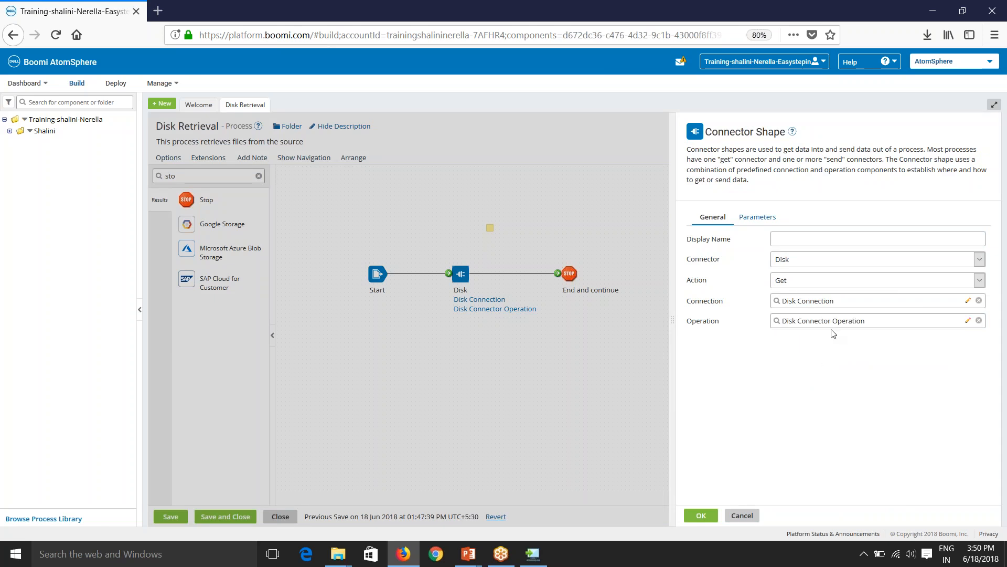
left_click(739, 515)
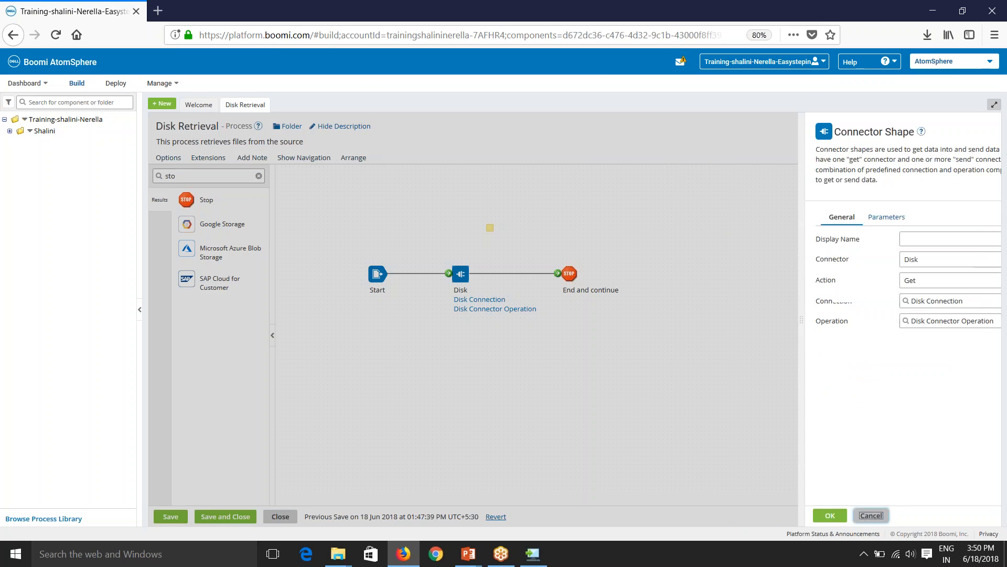
Expand the Shalini folder's Connectors > Disk tree to show Disk Connection and Disk Connector Operation.
left_click(10, 131)
left_click(15, 142)
left_click(20, 154)
left_click(25, 166)
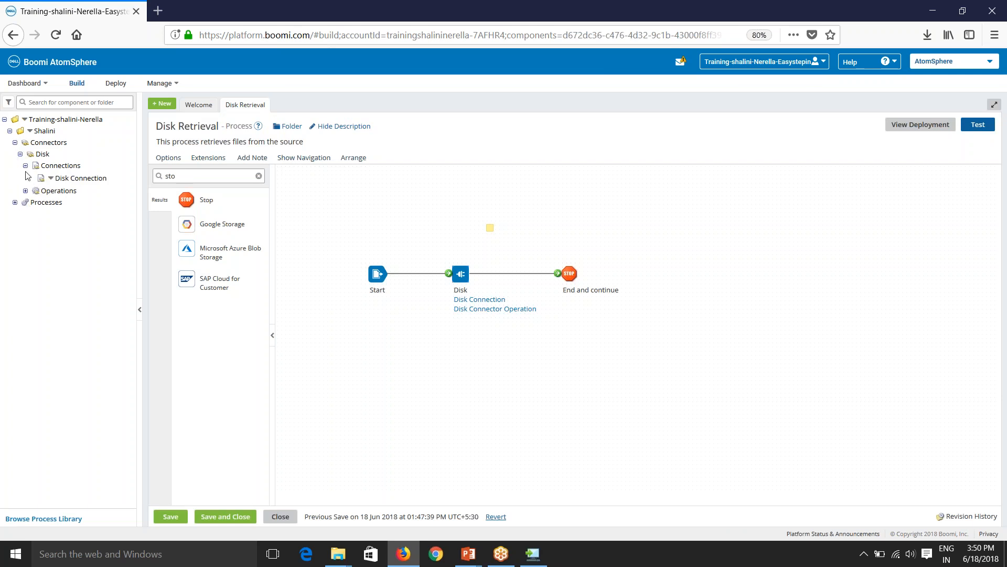
left_click(26, 191)
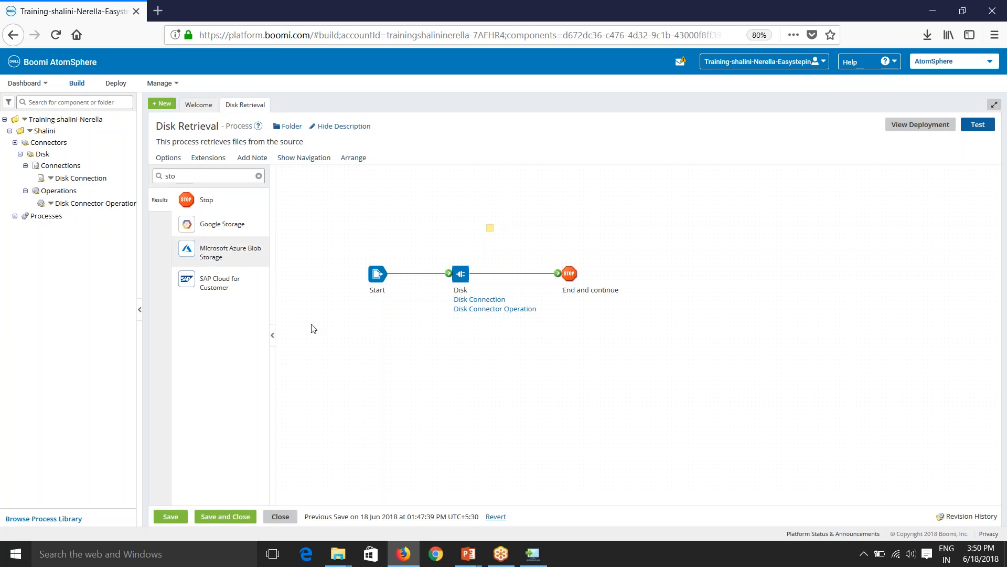
Move the Stop shape below and to the right of the Disk shape.
left_click(962, 518)
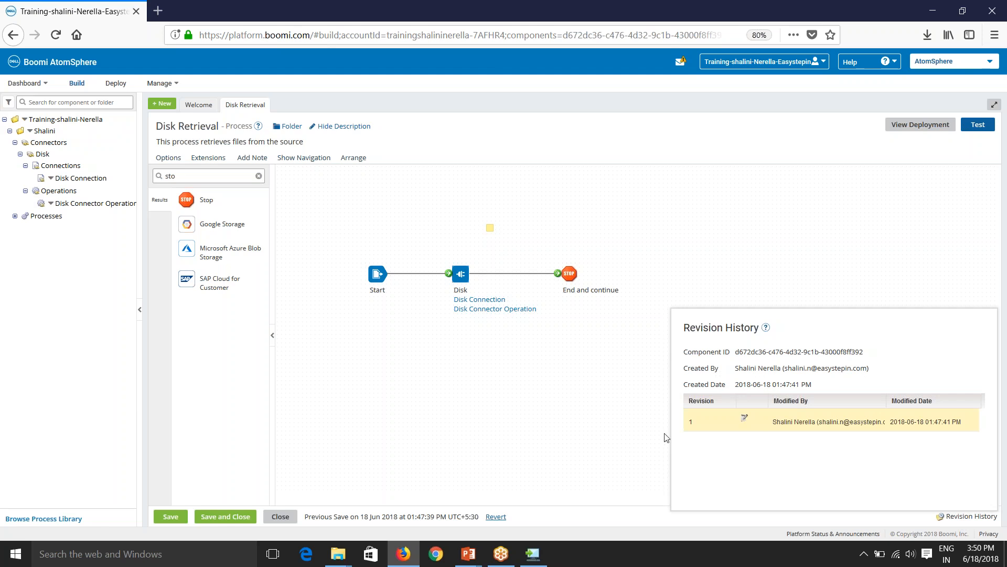
left_click(517, 422)
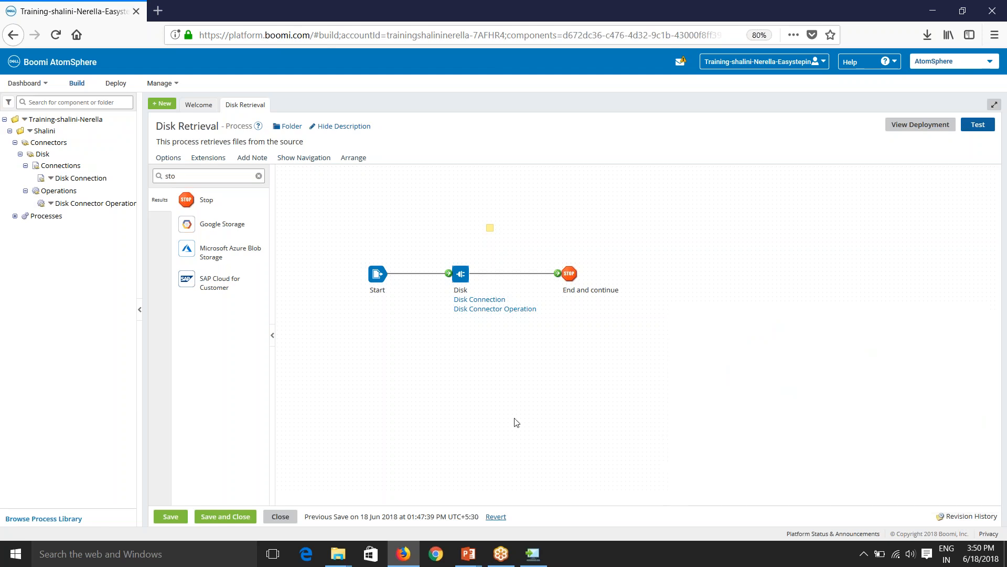
left_click(968, 517)
left_click_drag(569, 273, 586, 357)
Save Disk Retrieval as revision 2 and open revision 1 from Revision History.
left_click(179, 517)
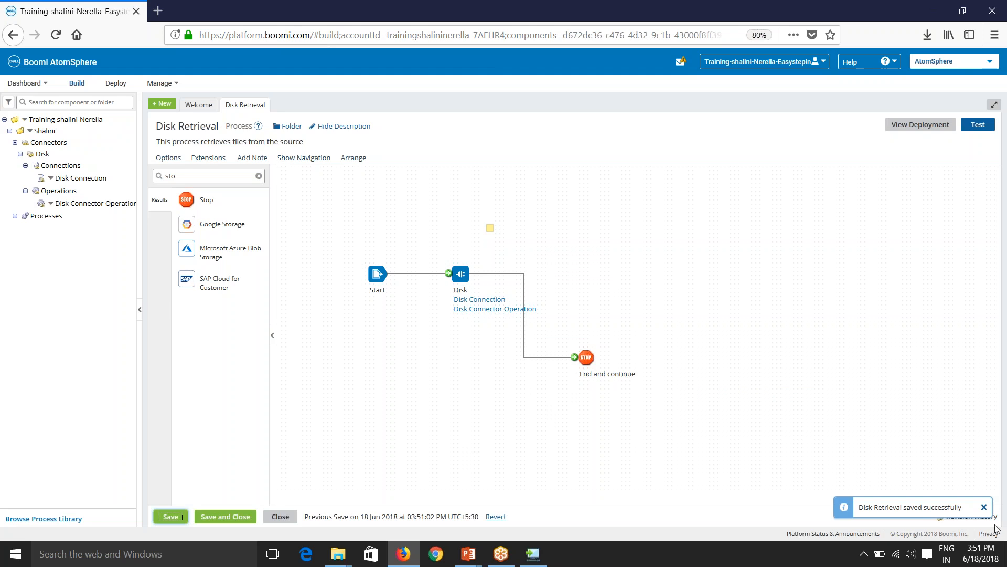
left_click(985, 507)
left_click(973, 519)
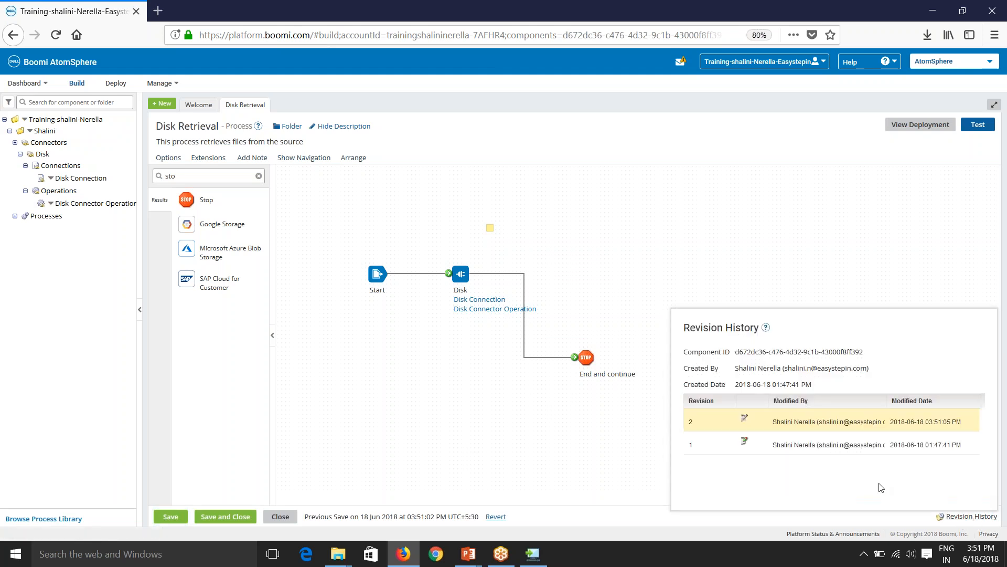
left_click(693, 430)
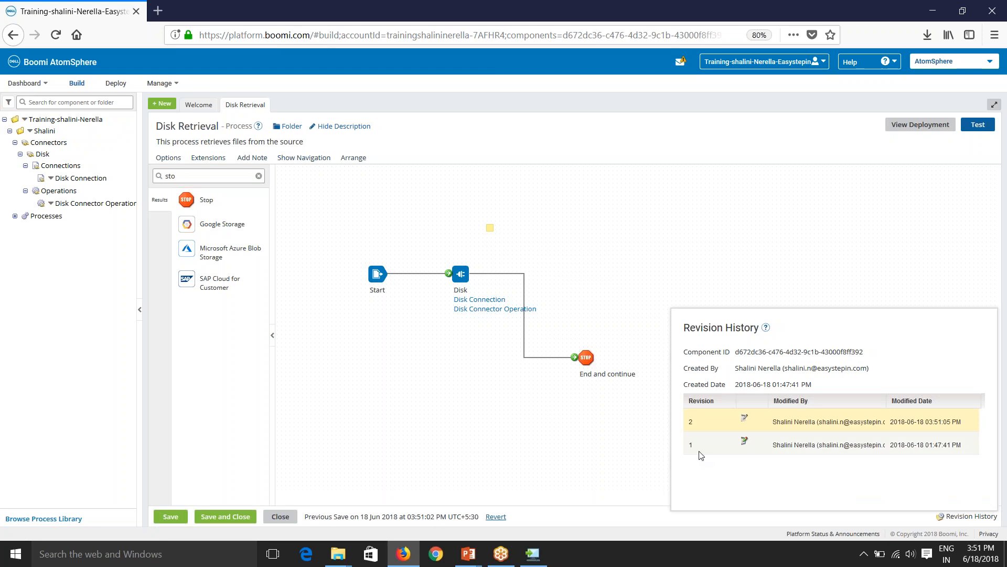
left_click(745, 444)
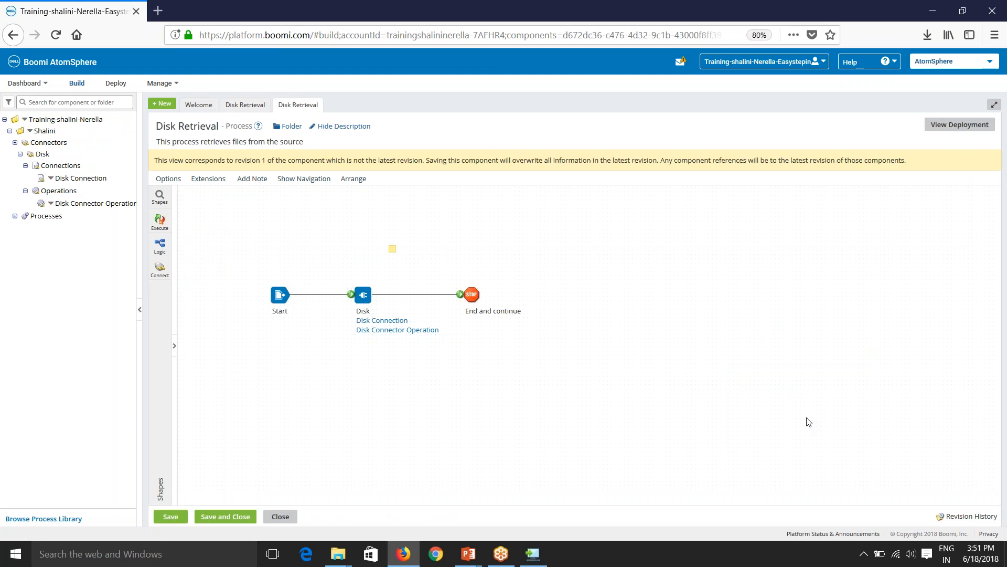
Save revision 1 as the latest revision and close the other Disk Retrieval tab.
left_click(972, 516)
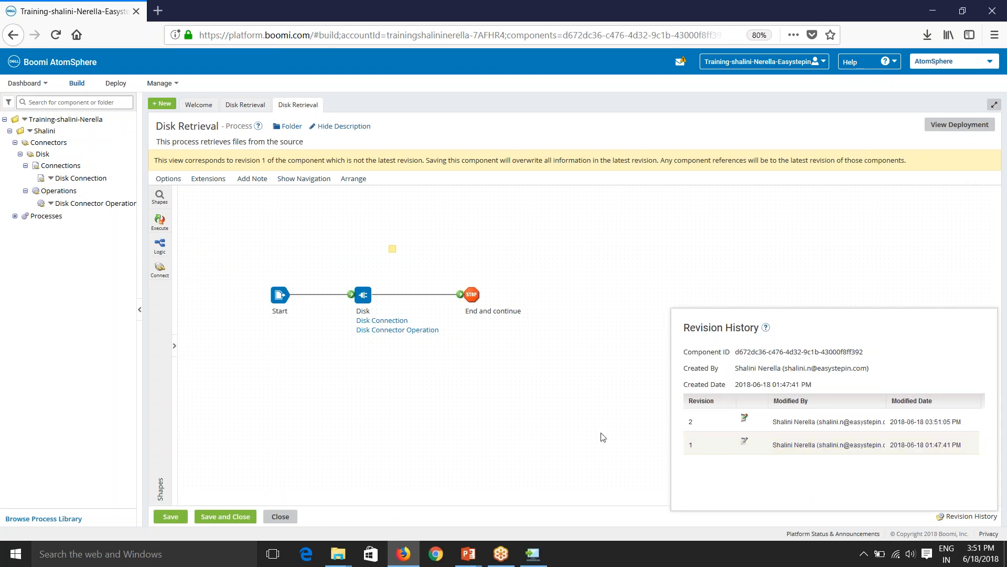
left_click(581, 433)
left_click(226, 517)
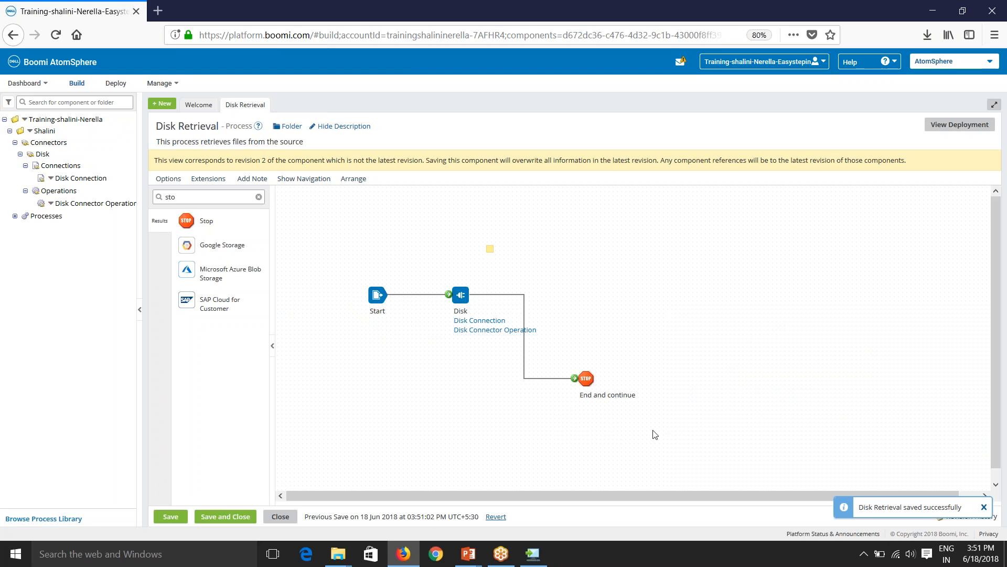
left_click(281, 516)
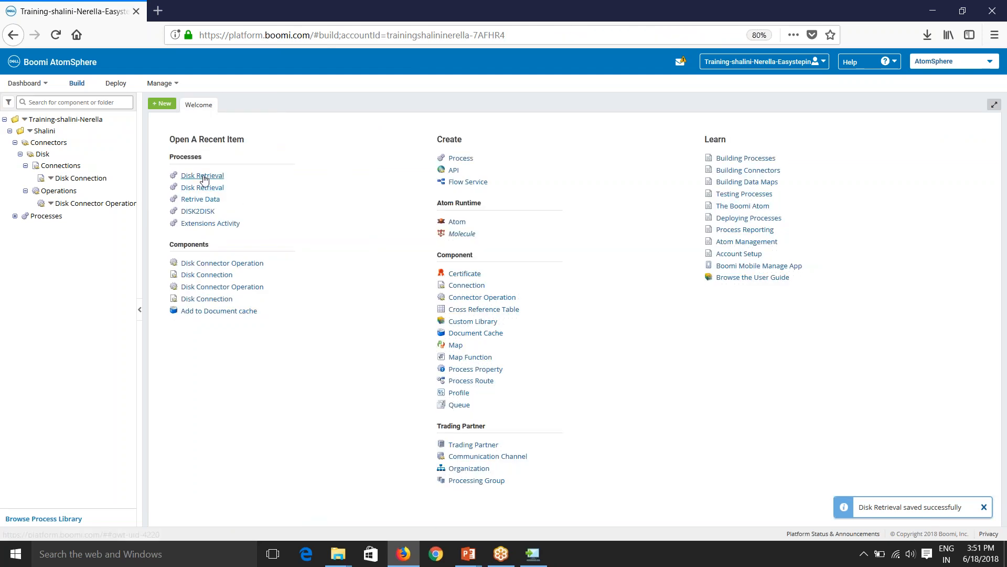
Reopen Disk Retrieval from Processes and confirm revision 3 in Revision History.
left_click(16, 216)
left_click(69, 228)
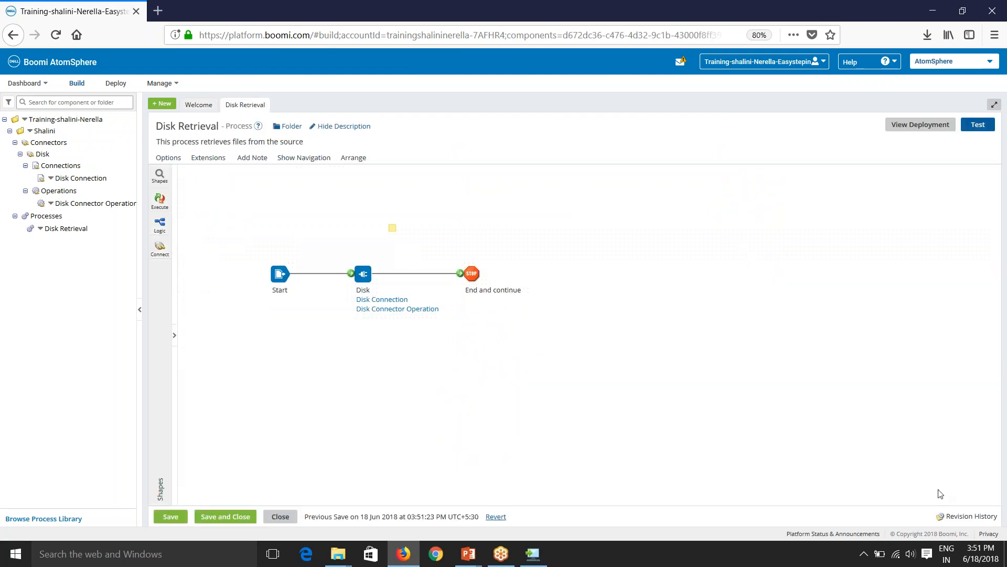
left_click(968, 517)
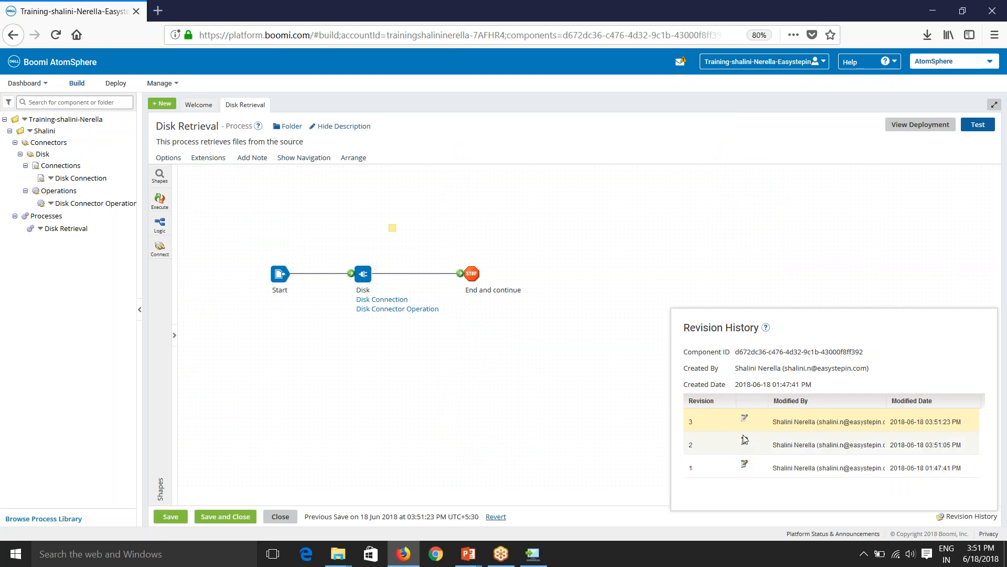
left_click(488, 441)
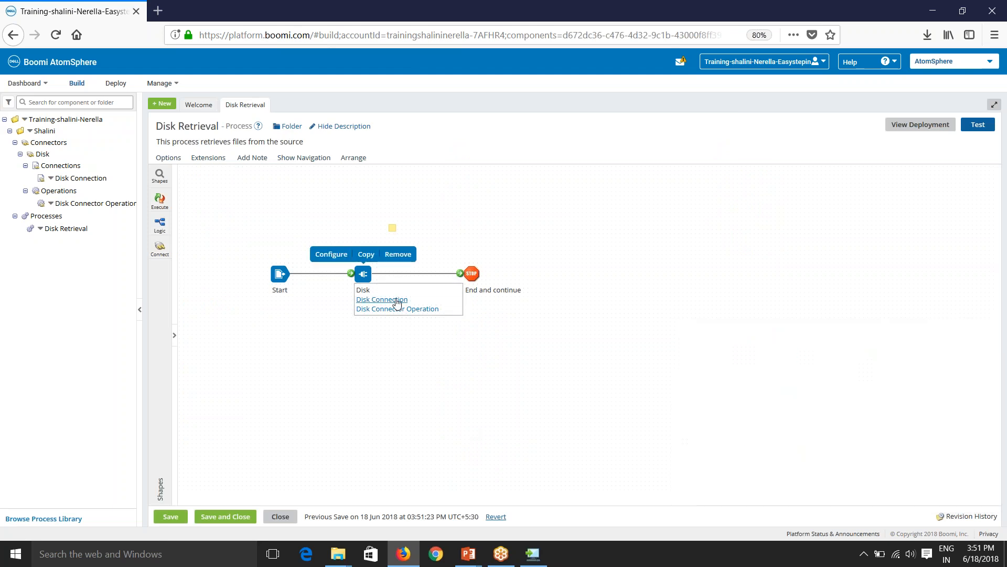
Check the Disk Connection's revision history and return to the process.
mouse_move(472, 274)
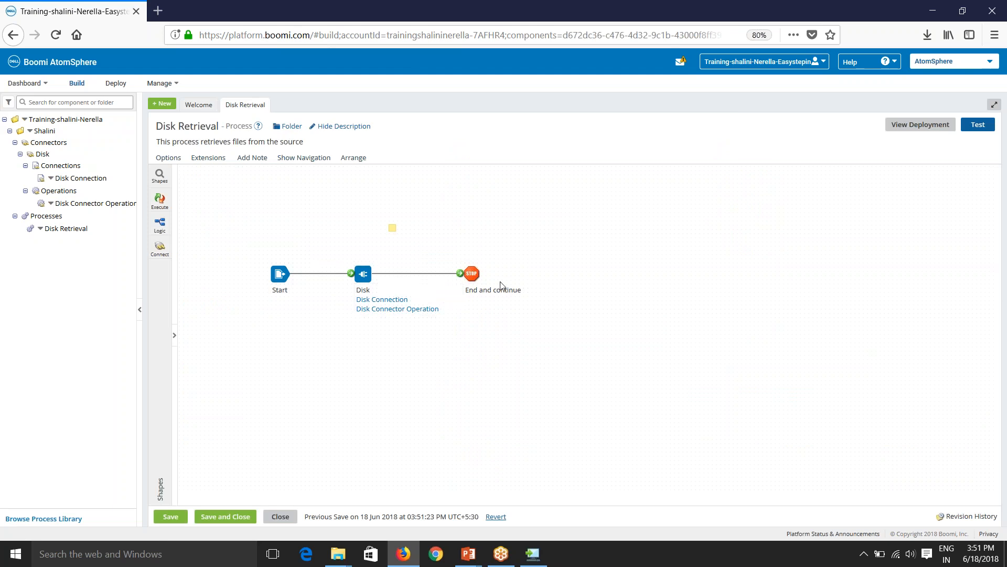
left_click(383, 300)
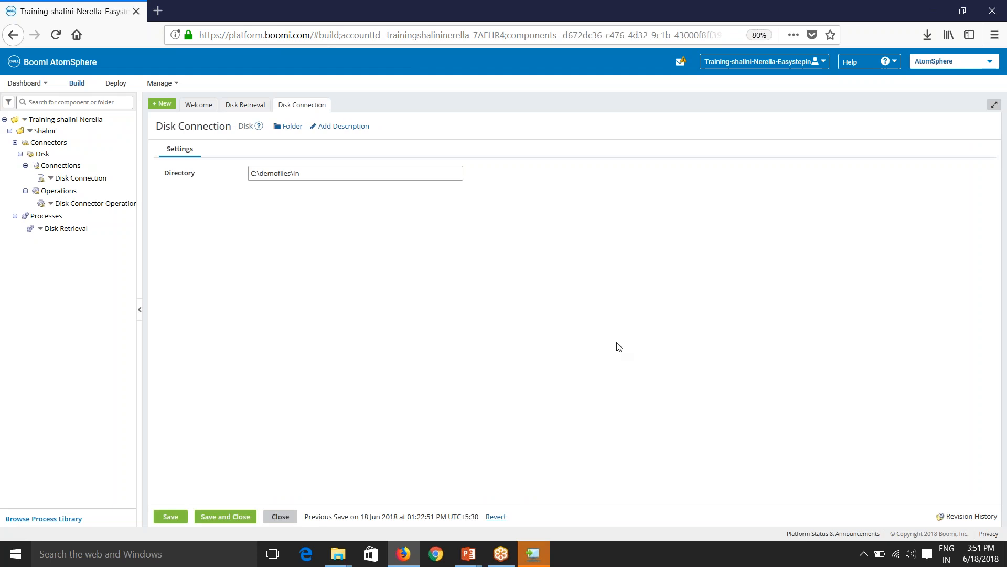
left_click(972, 517)
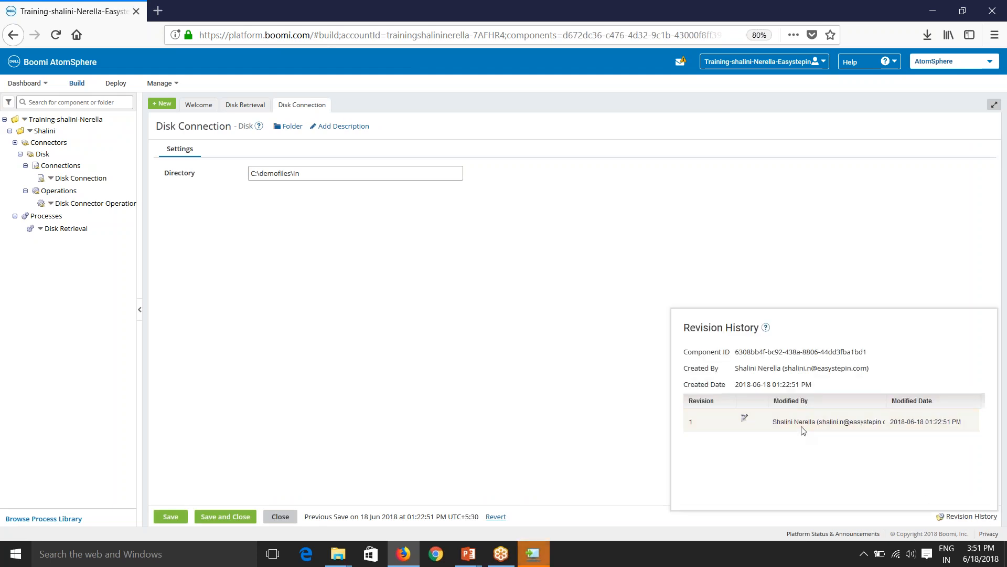
left_click(280, 516)
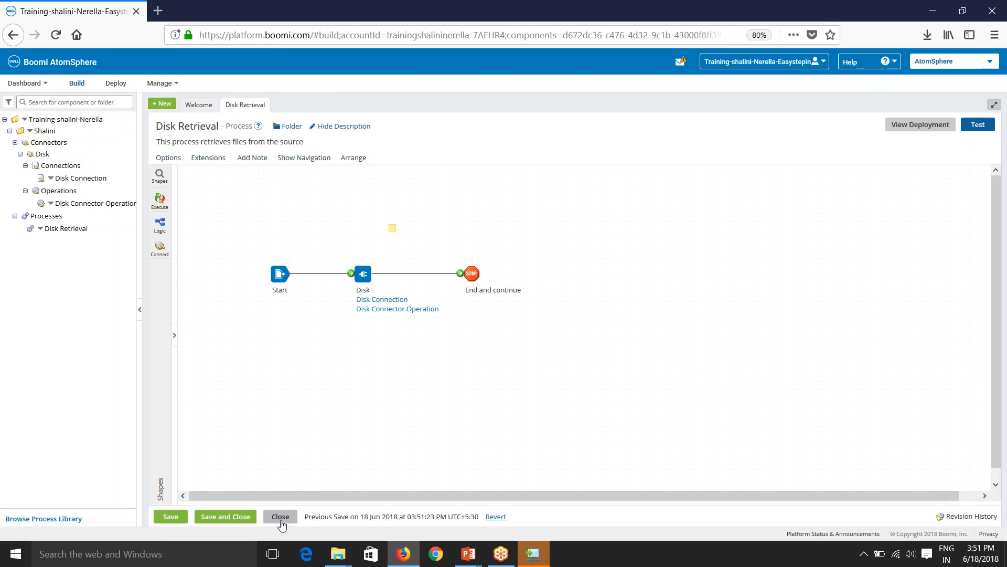
Check the Disk Connector Operation's revision history, then bring the Atom Setup wizard forward.
left_click(399, 308)
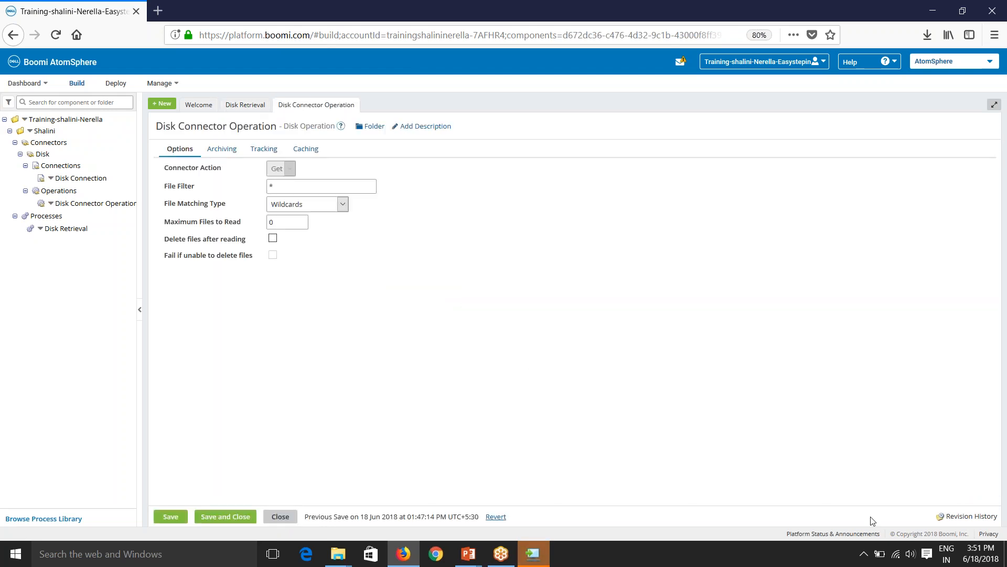
left_click(966, 517)
left_click(594, 472)
left_click(281, 517)
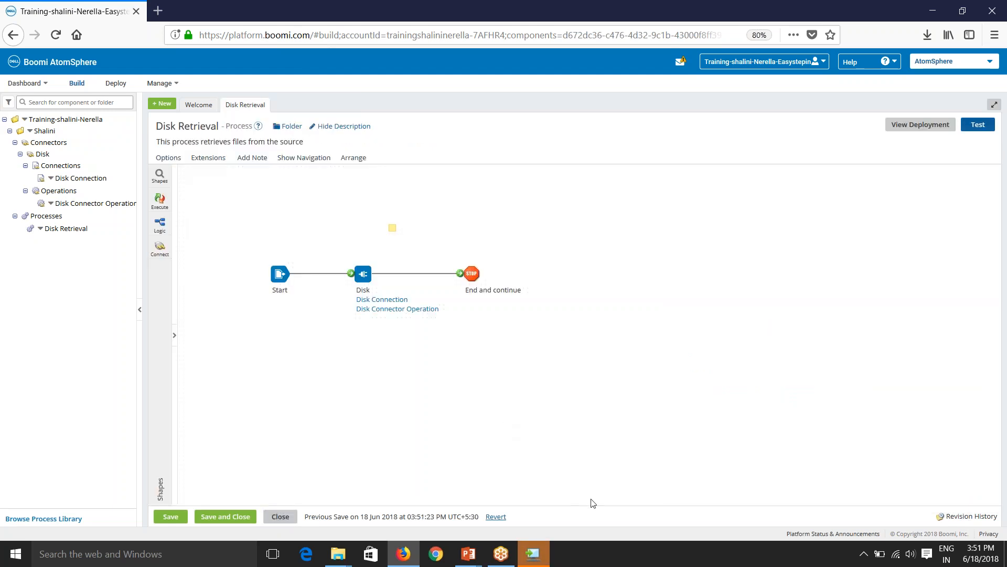
left_click(542, 561)
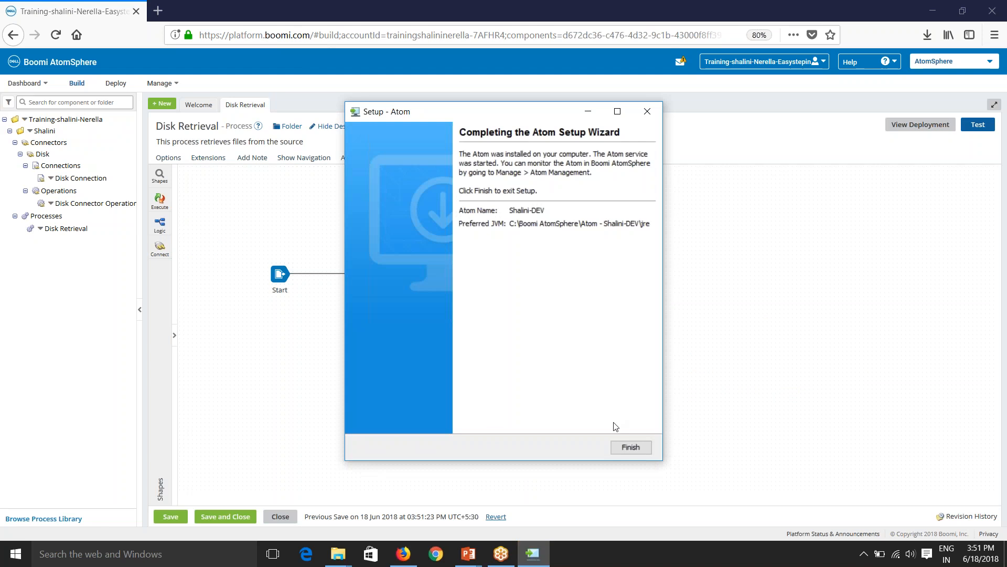
Finish the Atom setup wizard and enable Boomi Test Cloud as the Test dialog's Atom.
left_click(630, 447)
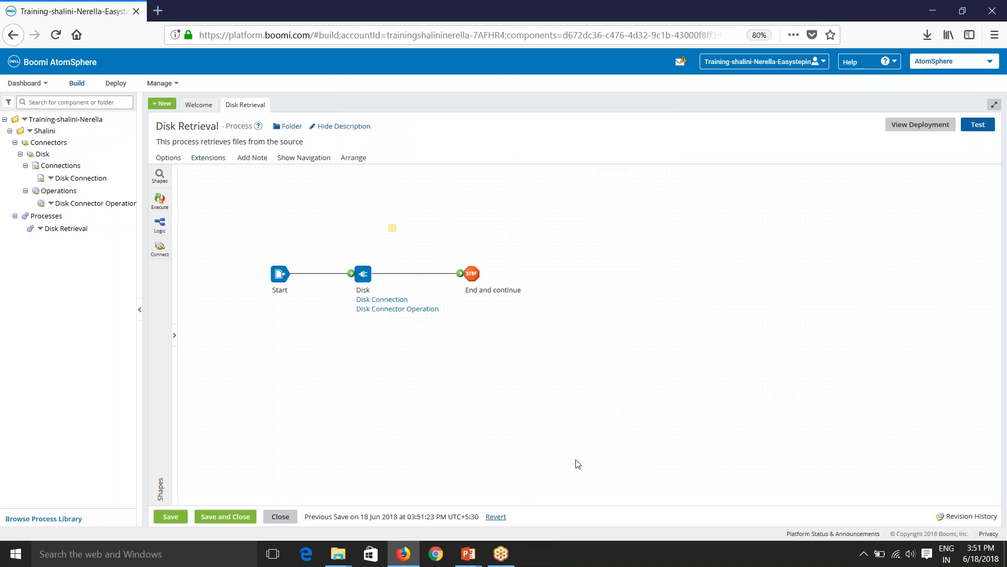
left_click(978, 124)
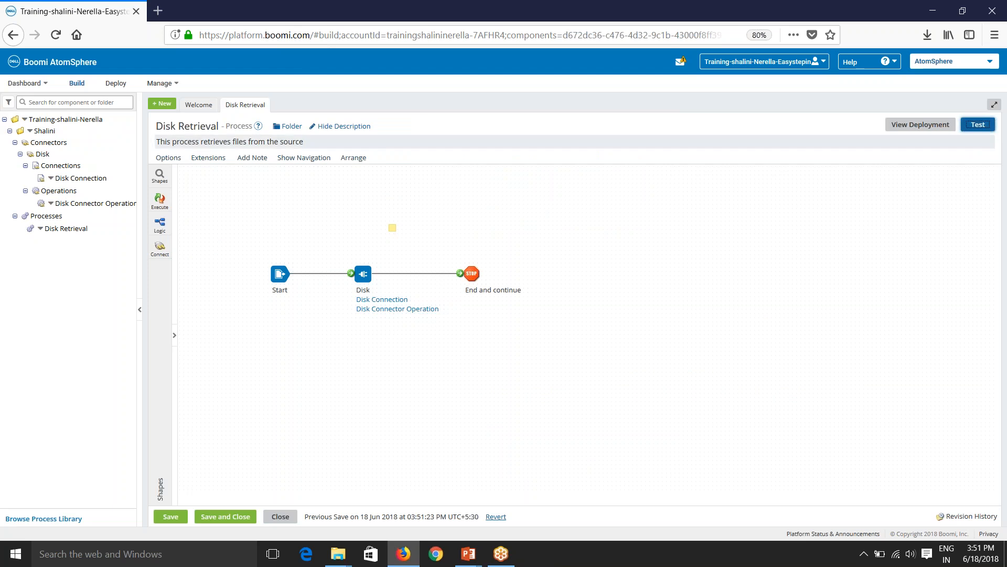
left_click(510, 174)
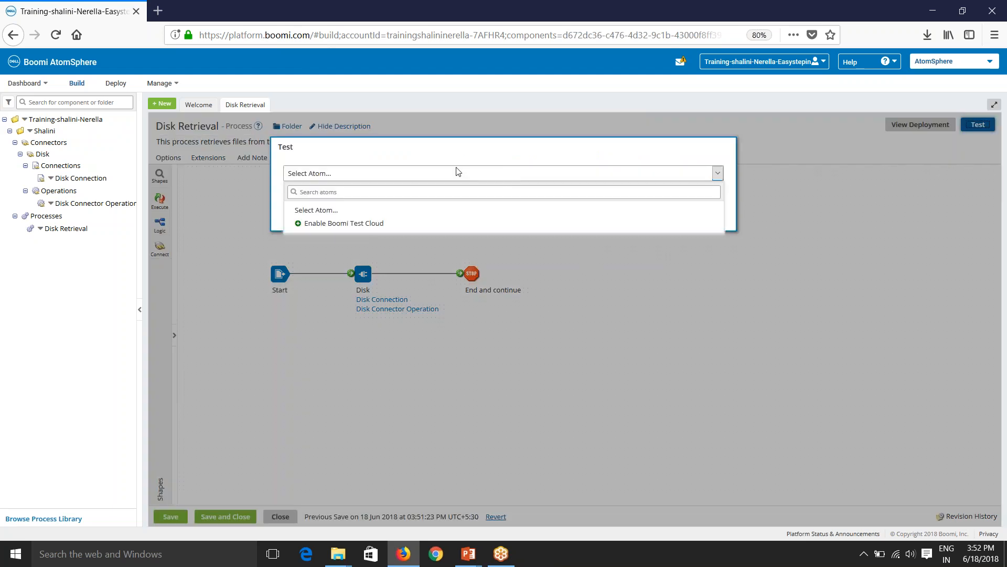
left_click(440, 170)
left_click(430, 177)
left_click(482, 174)
left_click(483, 175)
left_click(446, 223)
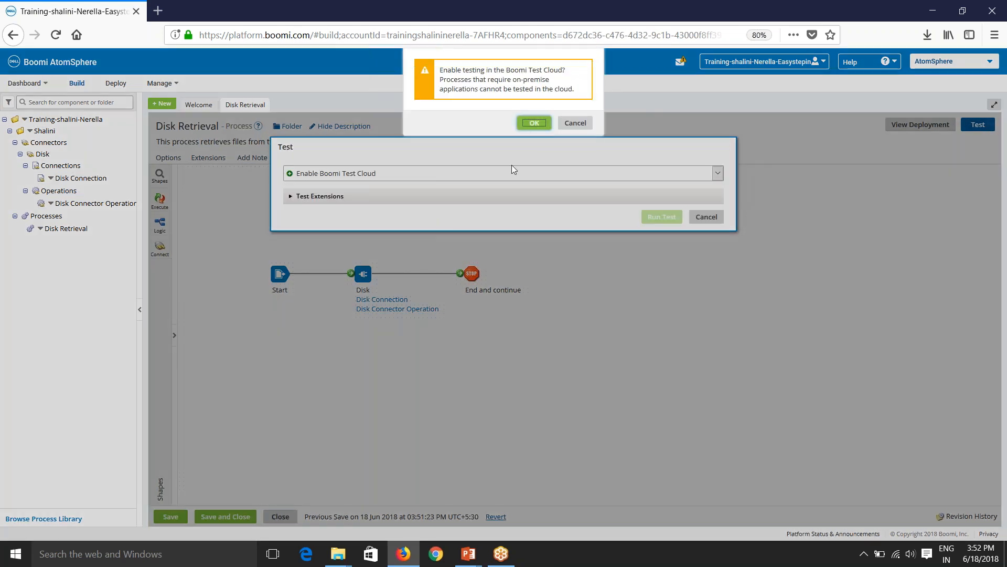
key("Return")
Cancel the Disk Retrieval test without running it.
left_click(446, 180)
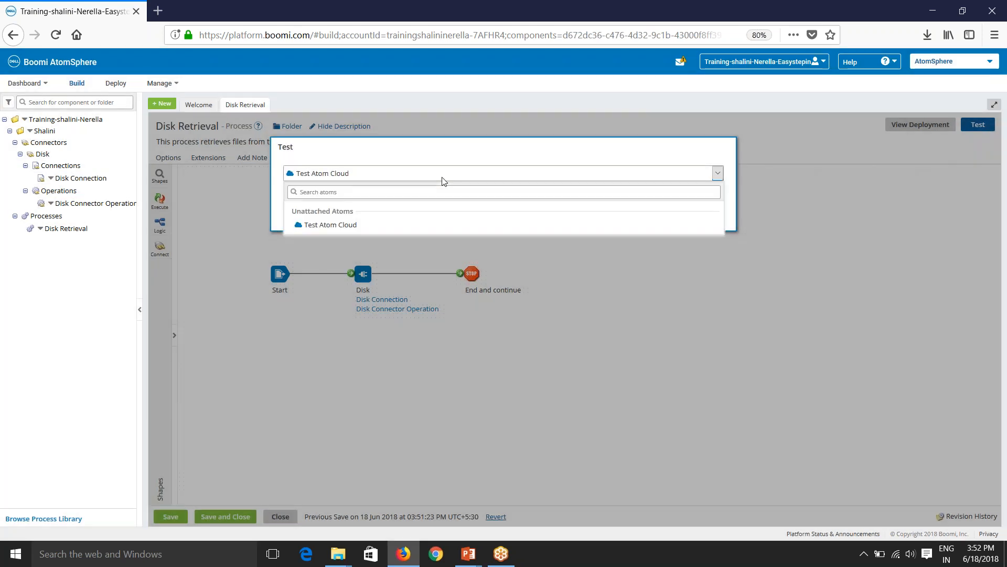
left_click(668, 230)
left_click(706, 218)
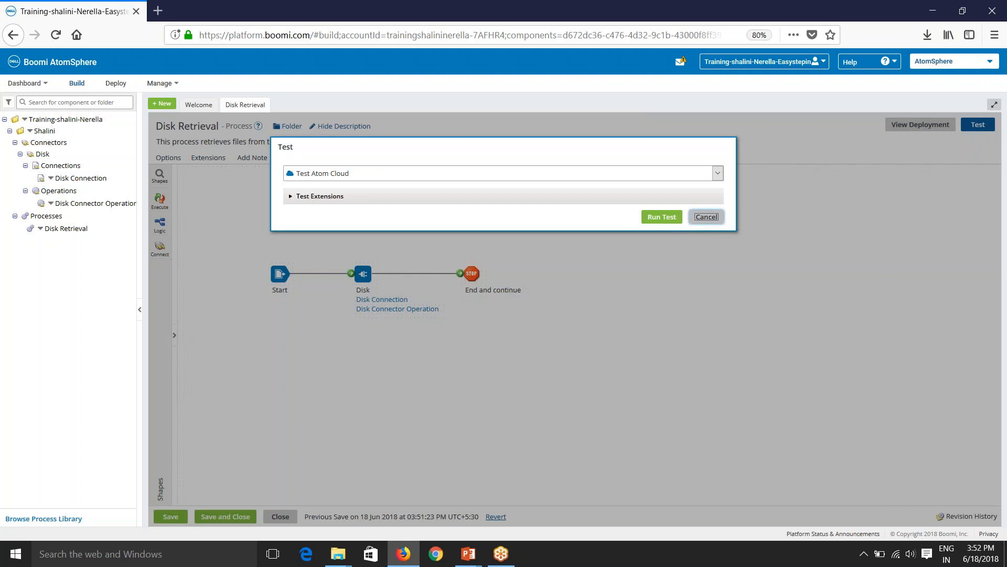
Open the local Atom's installation folder under C:\Boomi AtomSphere in a maximized File Explorer window.
mouse_move(338, 554)
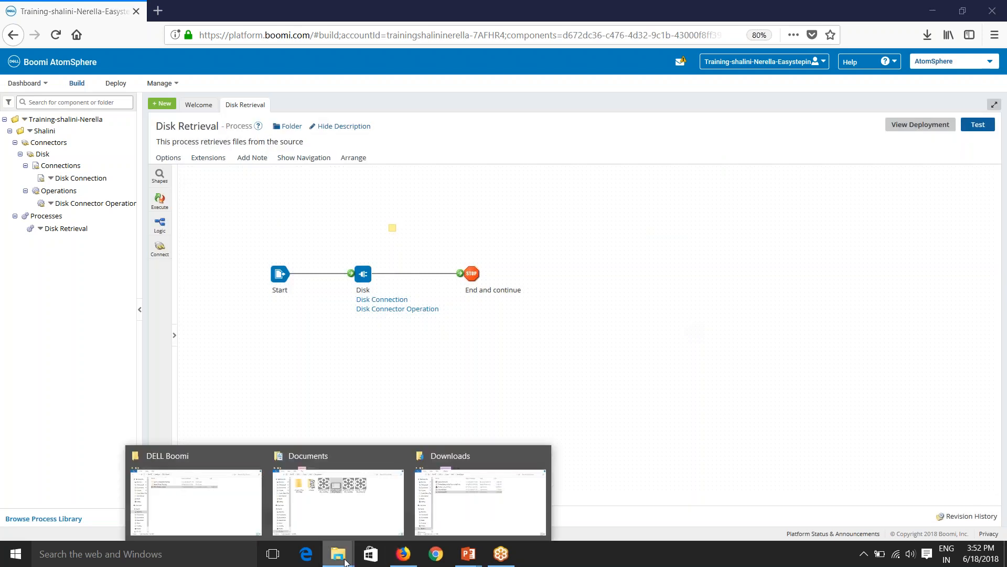
left_click(229, 520)
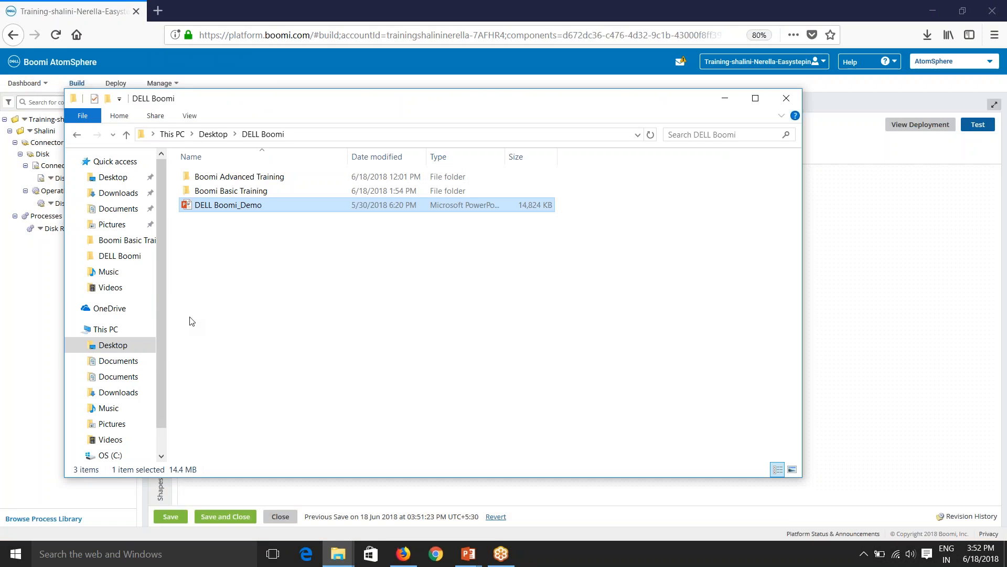
left_click(109, 455)
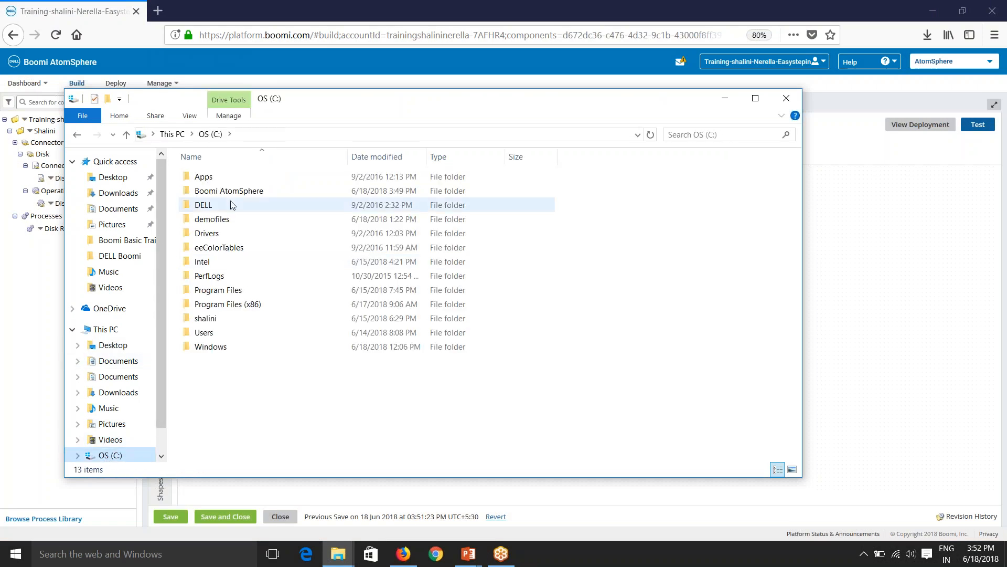
double_click(238, 188)
double_click(227, 177)
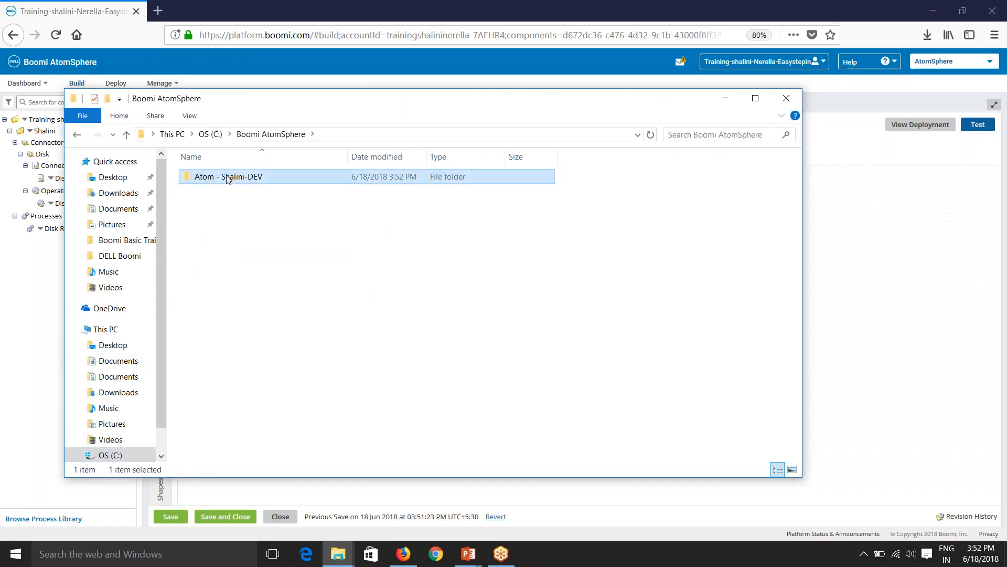
left_click(755, 98)
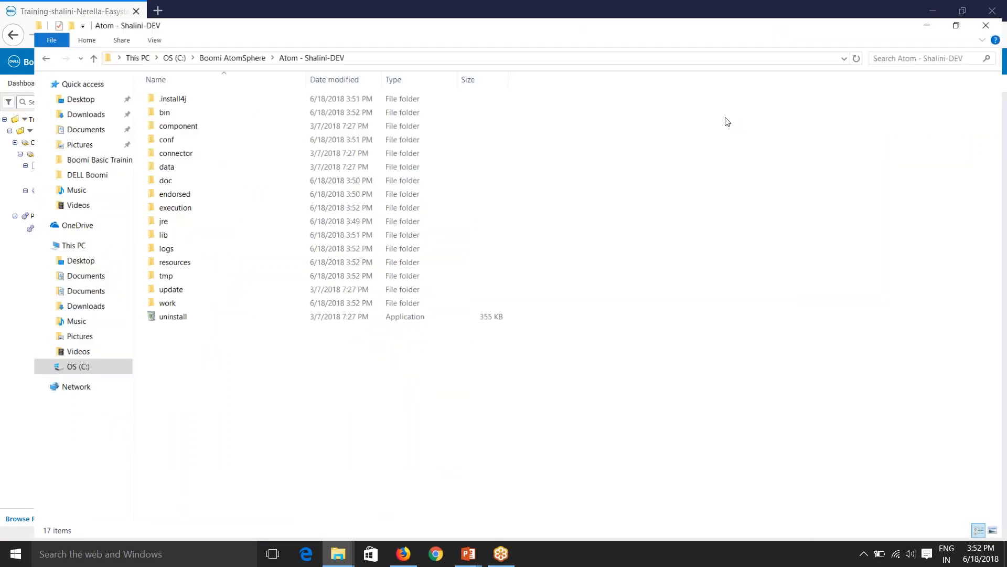
left_click(210, 42)
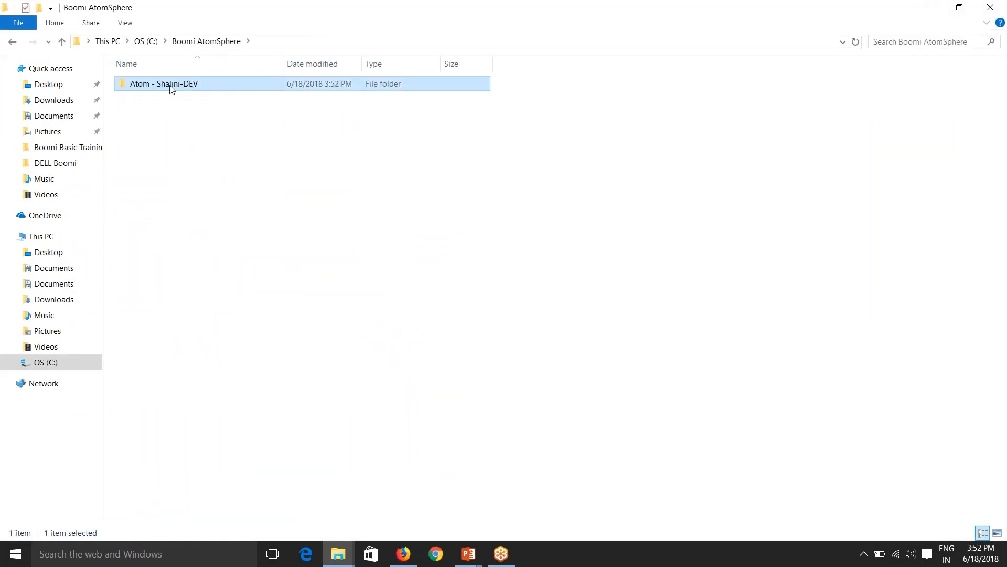
double_click(179, 85)
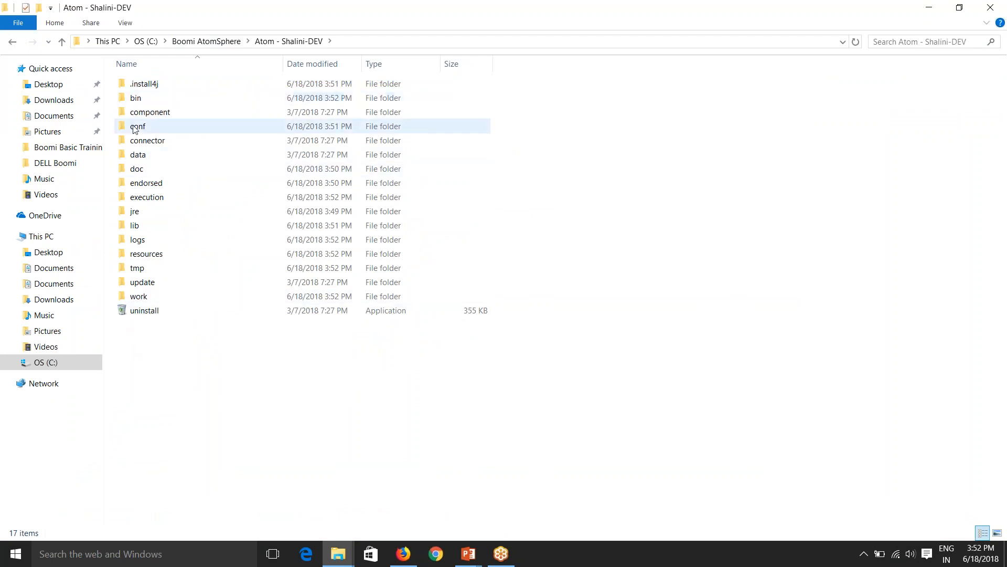
Inspect the Atom's bin, component, connector and data subfolders, then return to the AtomSphere canvas.
double_click(146, 104)
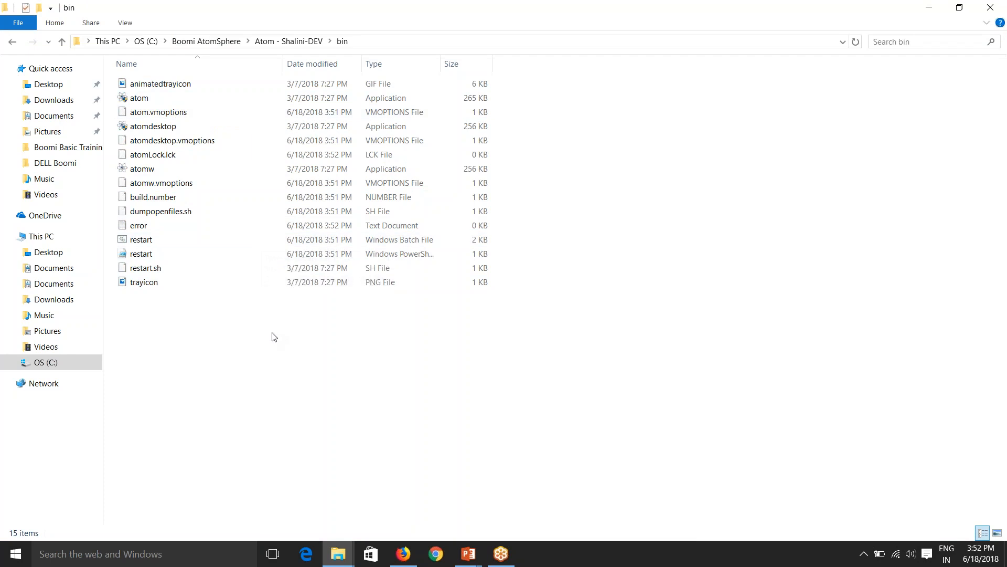
key("BackSpace")
double_click(175, 119)
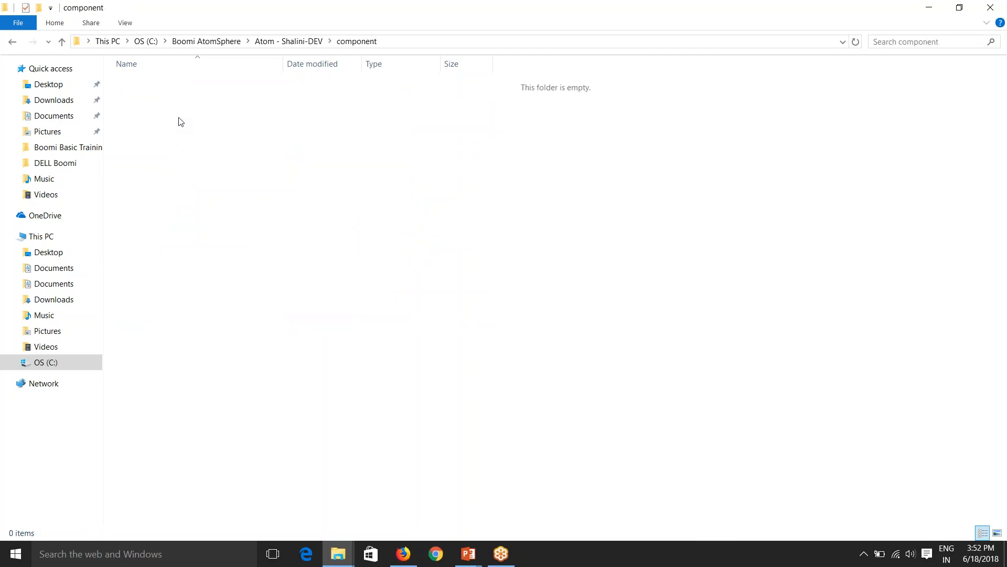
key("BackSpace")
double_click(168, 143)
key("BackSpace")
double_click(181, 156)
key("BackSpace")
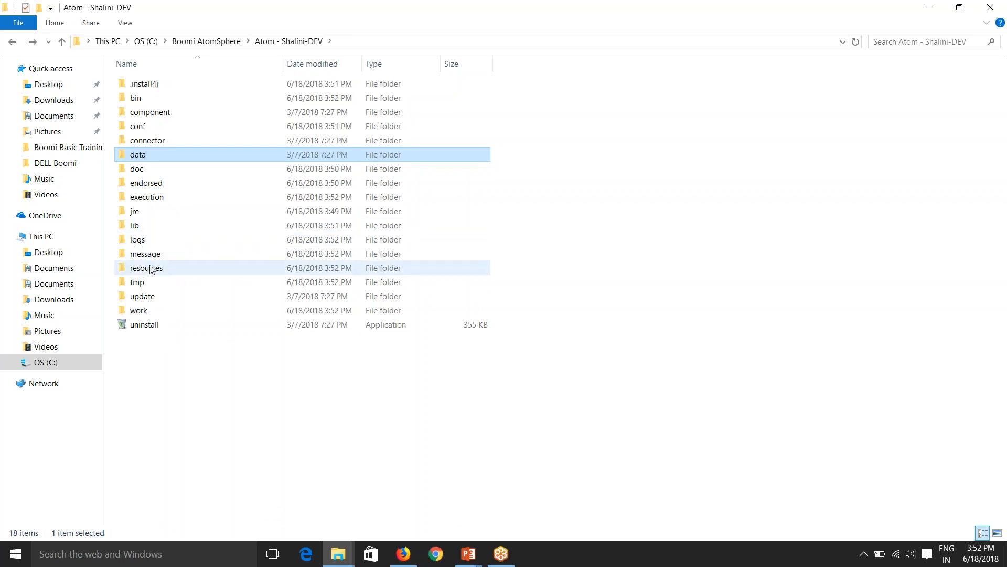
left_click(188, 394)
key("alt+Tab")
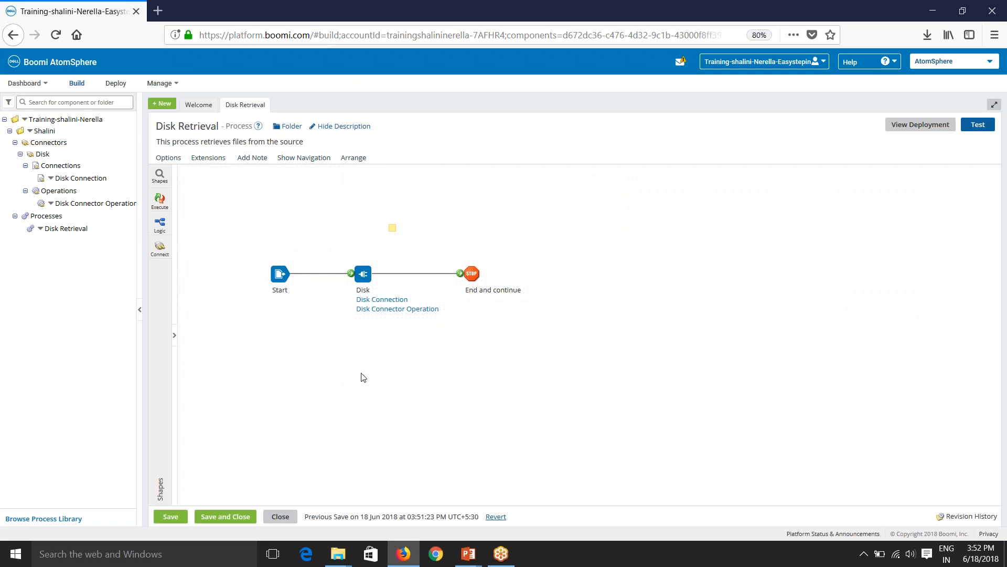
Reload AtomSphere and start a Disk Retrieval test run on the locally installed Atom.
key("F5")
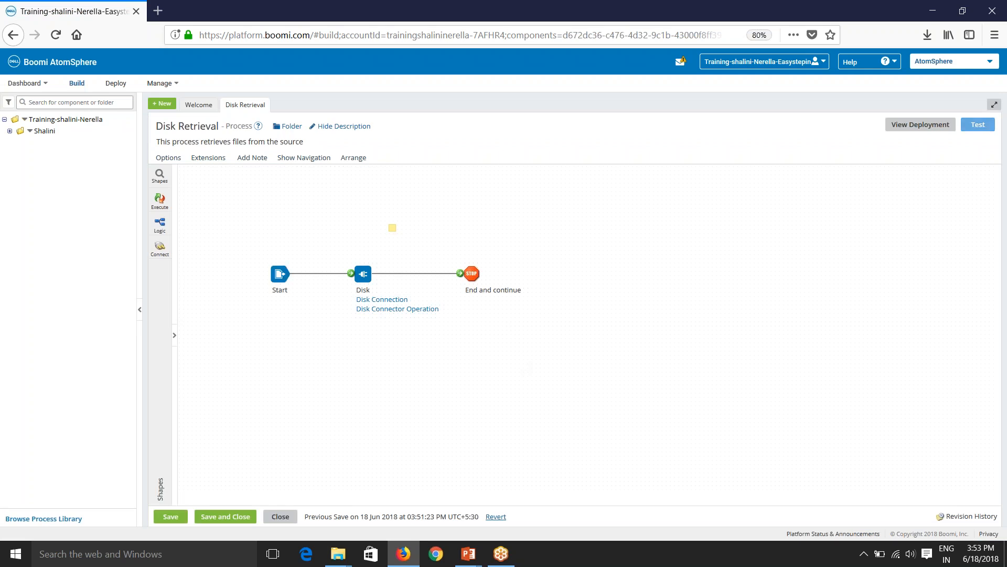
left_click(977, 127)
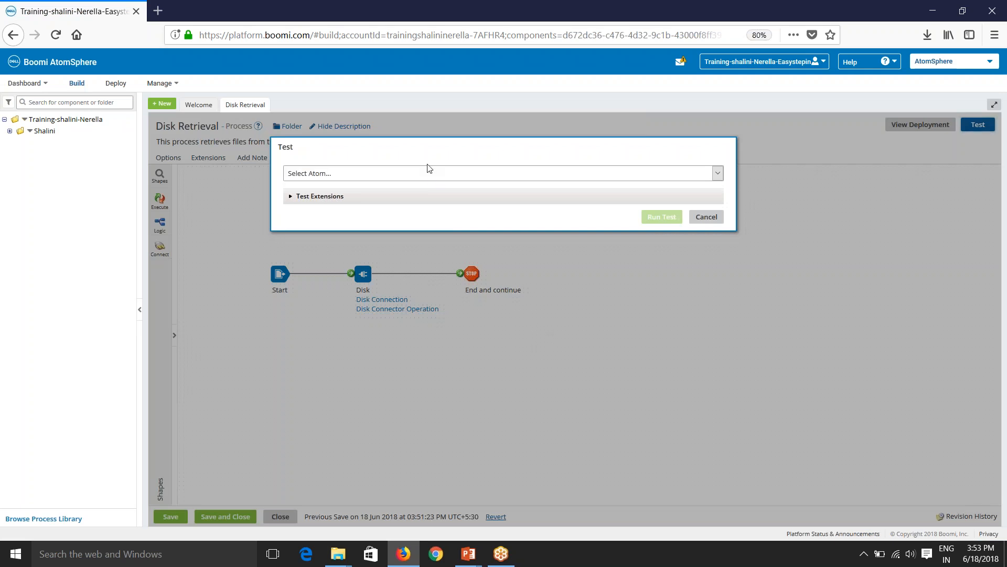
left_click(432, 176)
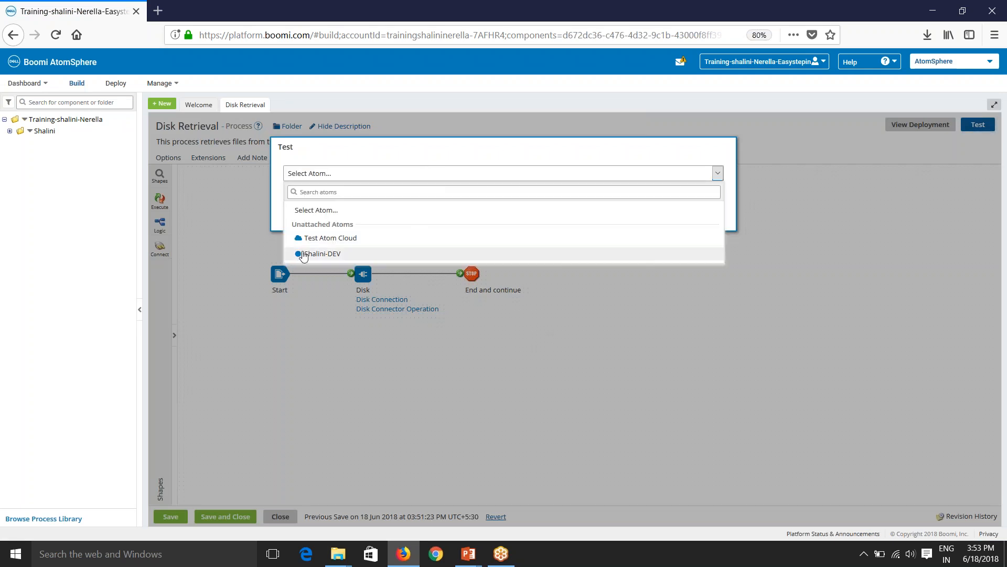
left_click(323, 255)
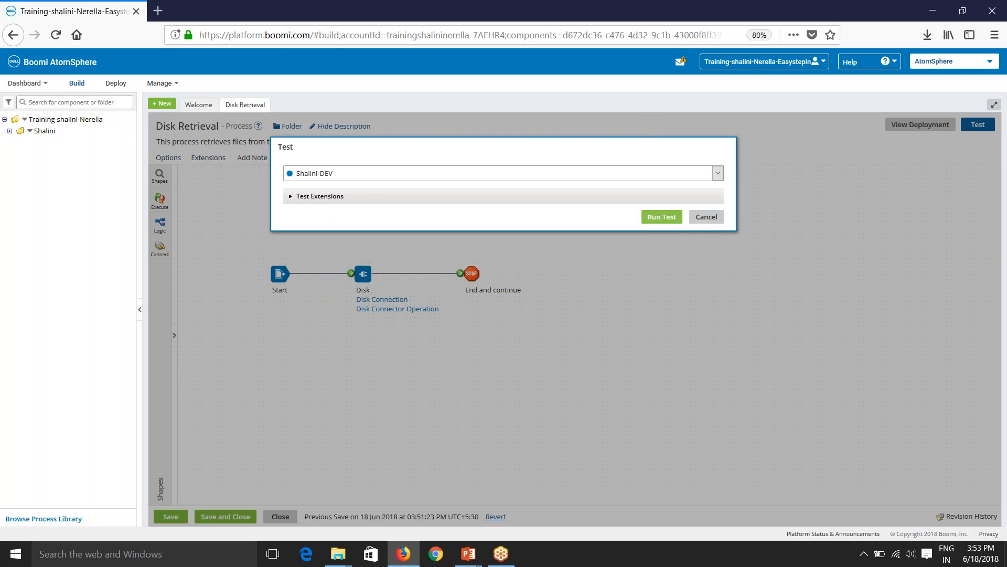
left_click(661, 220)
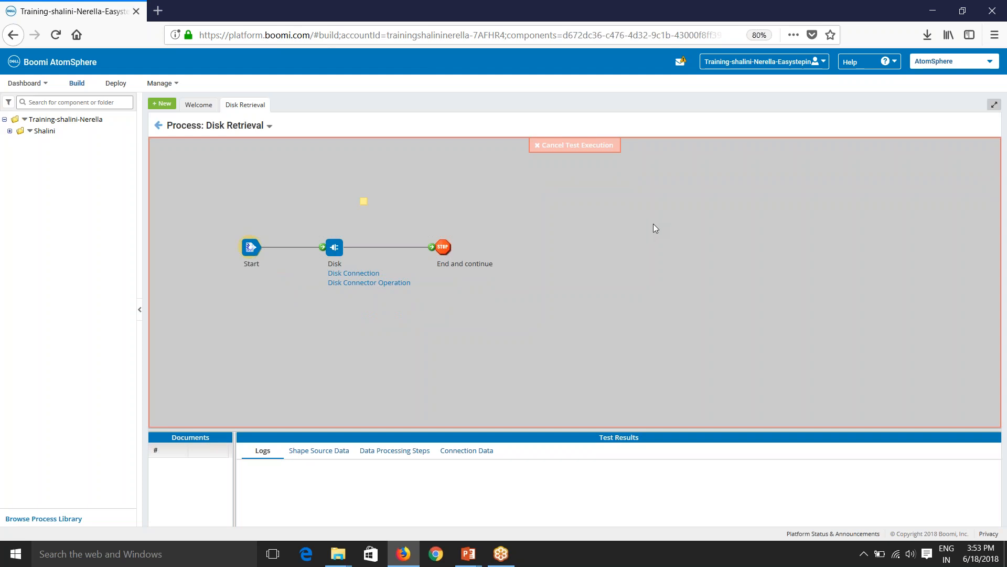
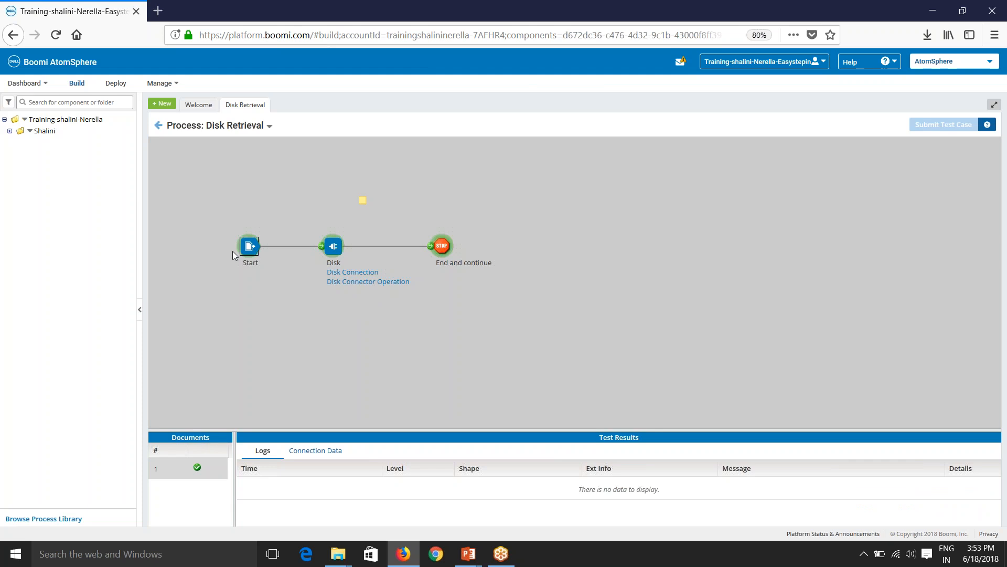
Enlarge the Disk step's test results and list the three Account XML files it read.
left_click(333, 247)
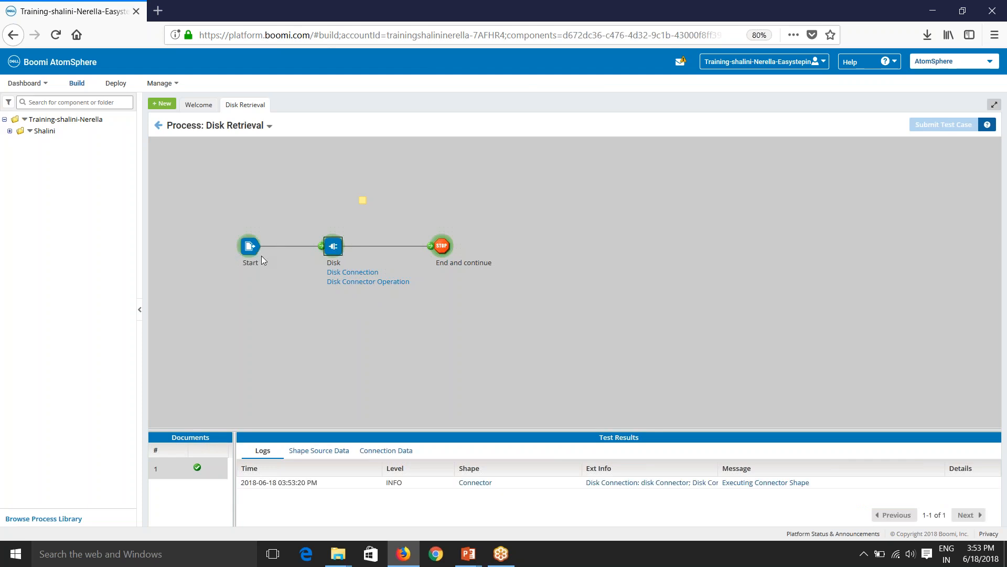
left_click_drag(382, 427, 373, 359)
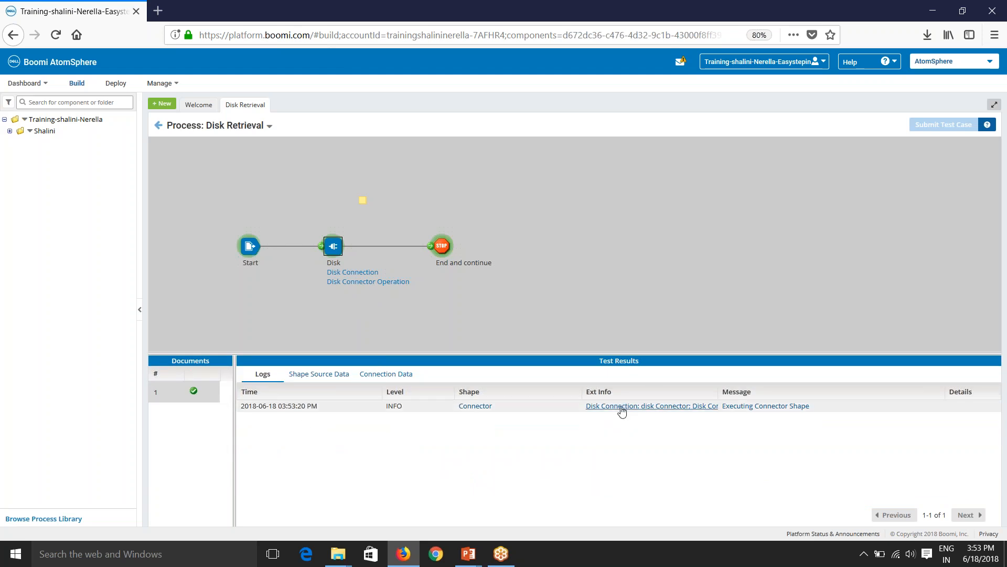
left_click(319, 373)
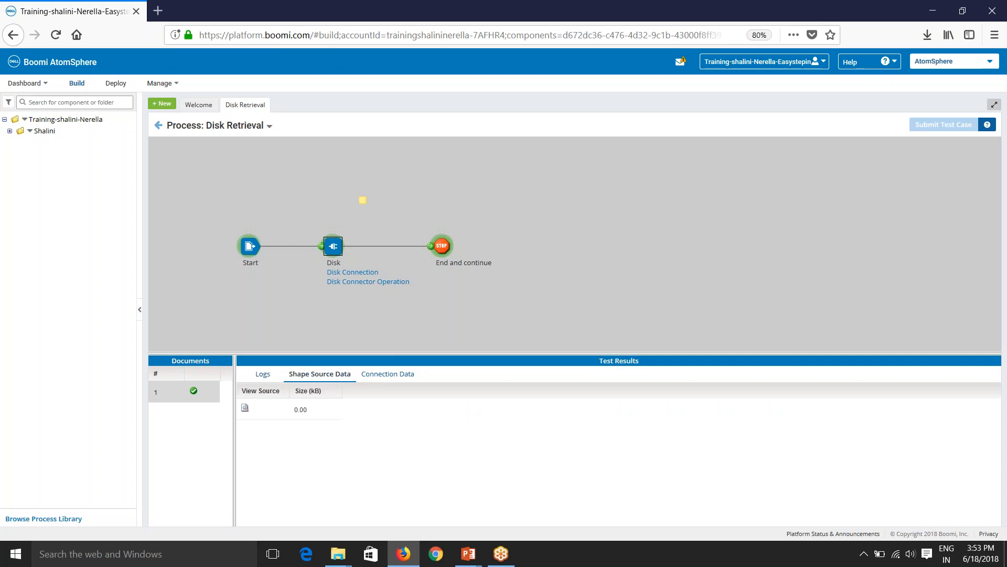
left_click(411, 376)
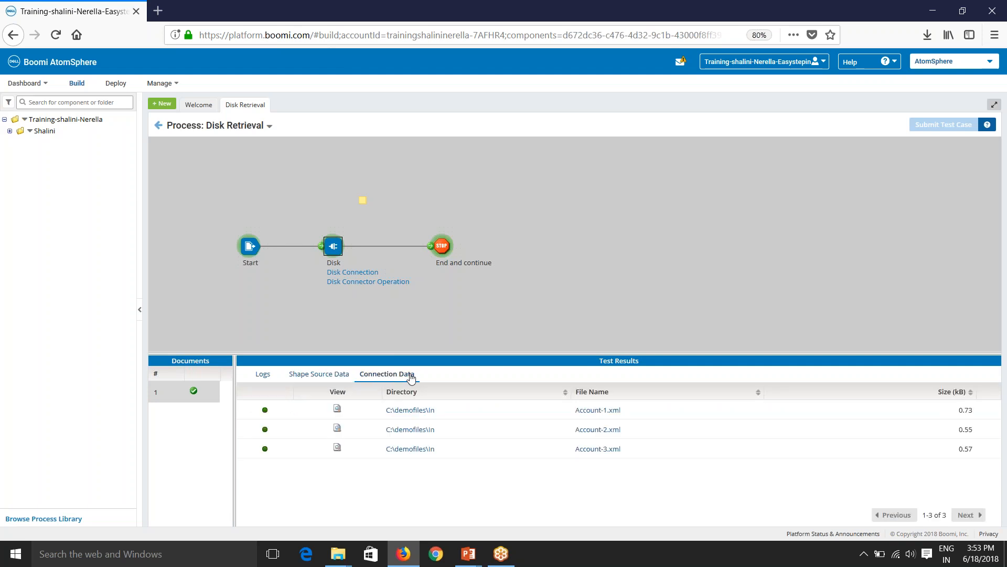
left_click(335, 375)
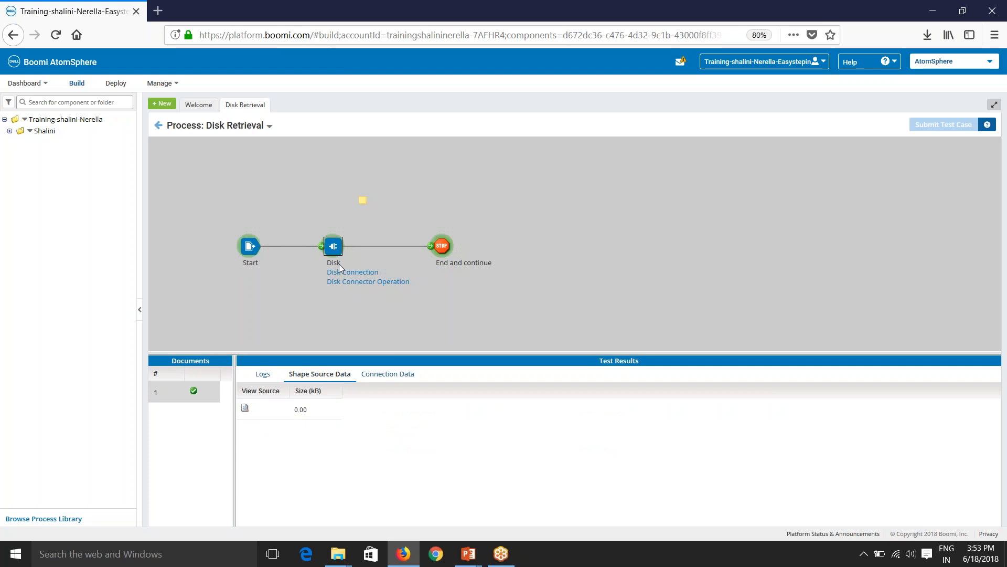
left_click(441, 248)
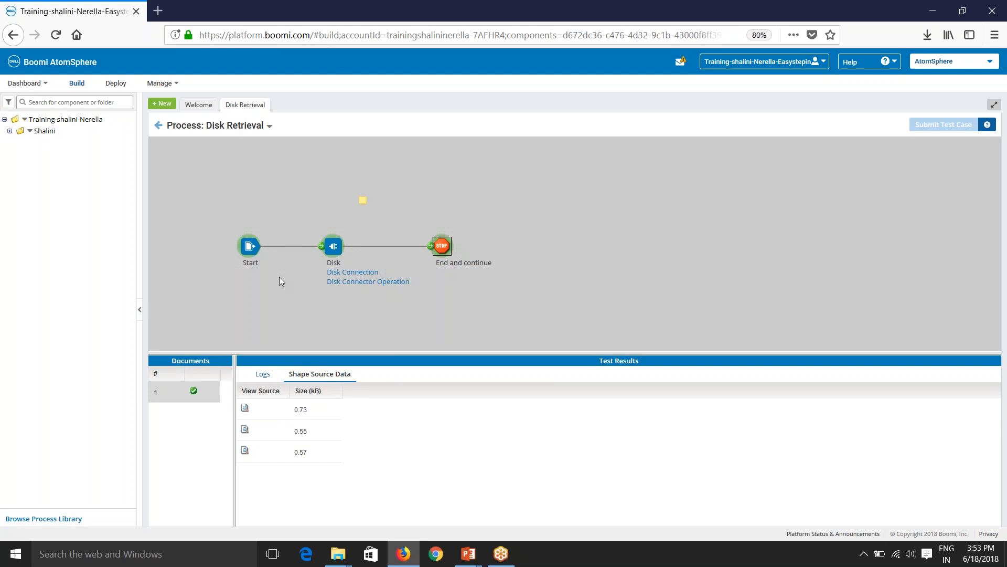
left_click(333, 245)
left_click(401, 379)
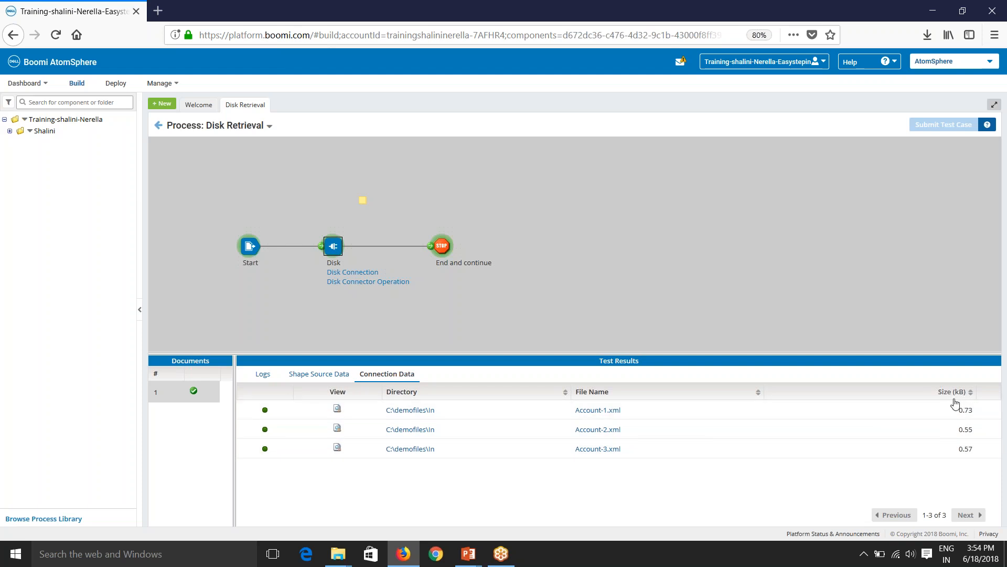
View the Account-1 XML contents in the Document Viewer, then close it.
left_click(337, 409)
scroll(469, 257, "down", 2)
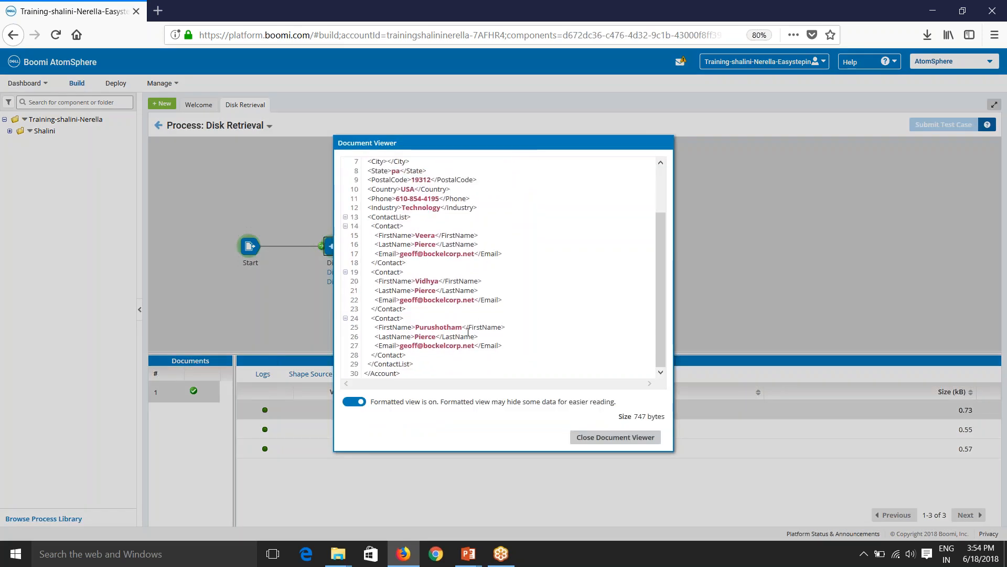
left_click(599, 439)
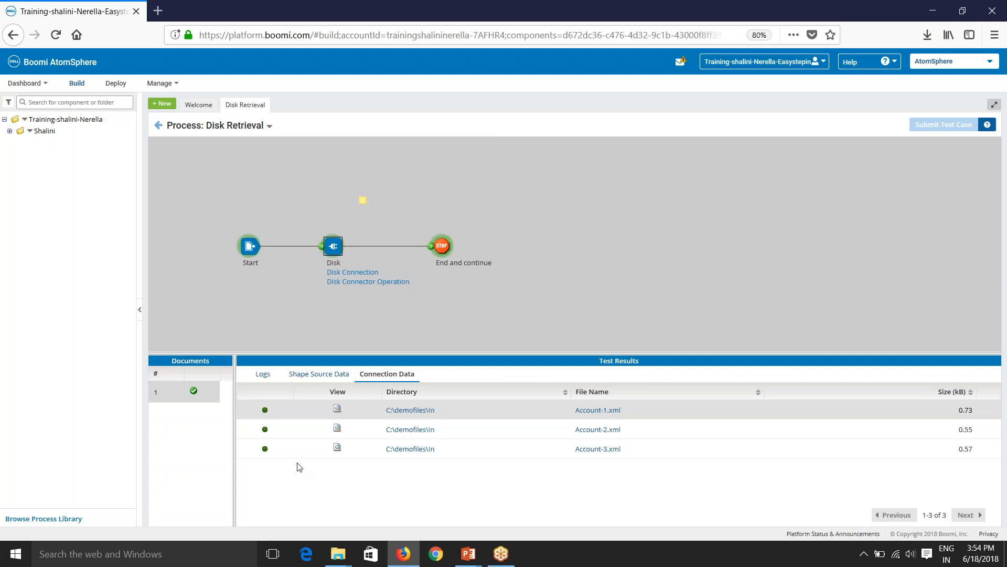
Review the documents and logs of the End and continue, Disk and Start steps.
left_click(434, 245)
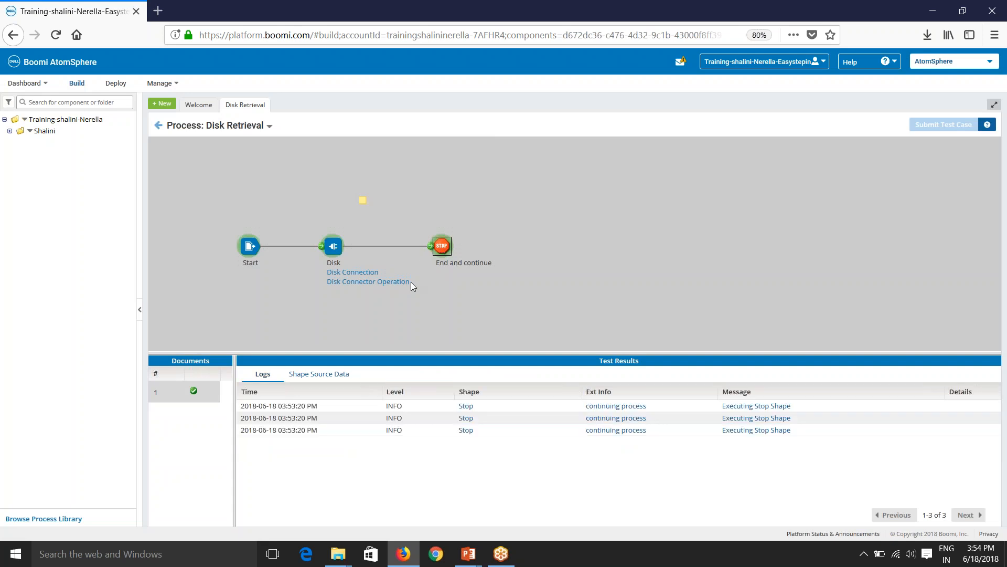
left_click(336, 371)
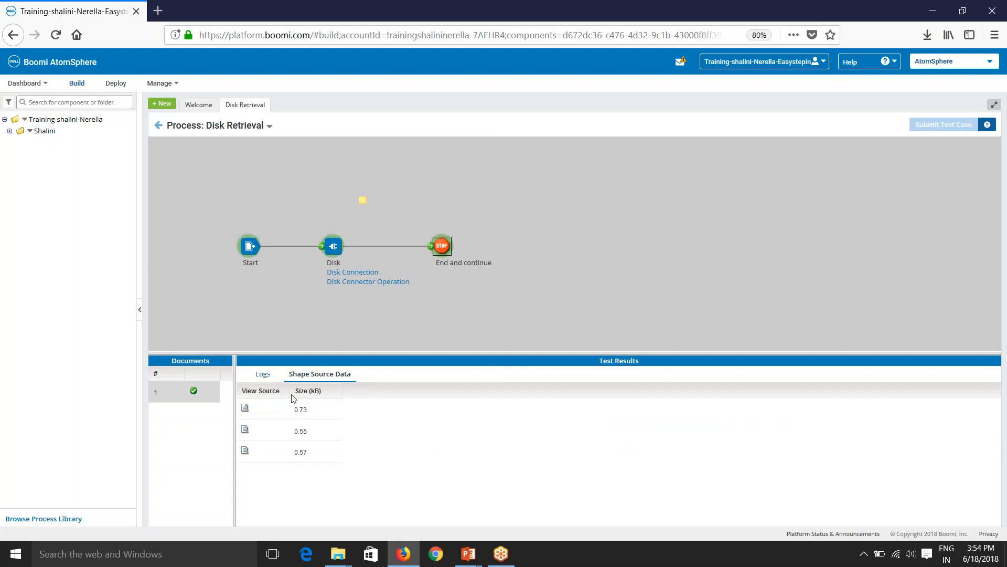
left_click(263, 374)
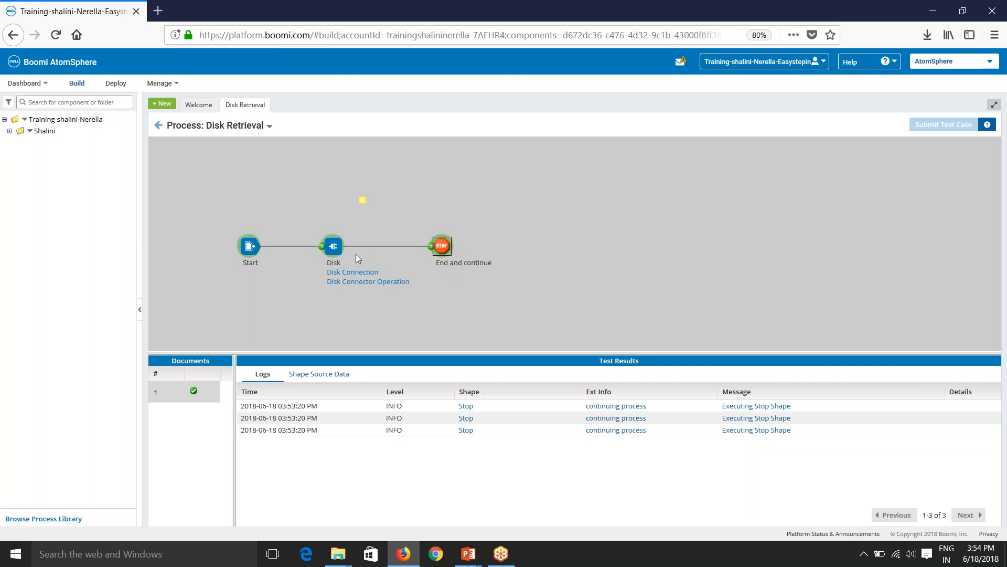
left_click(335, 249)
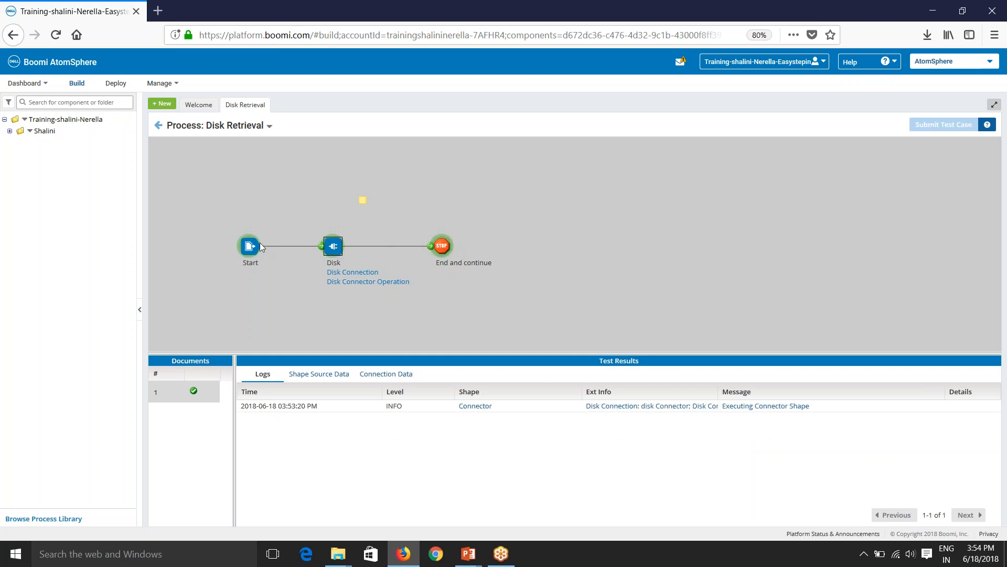
left_click(252, 251)
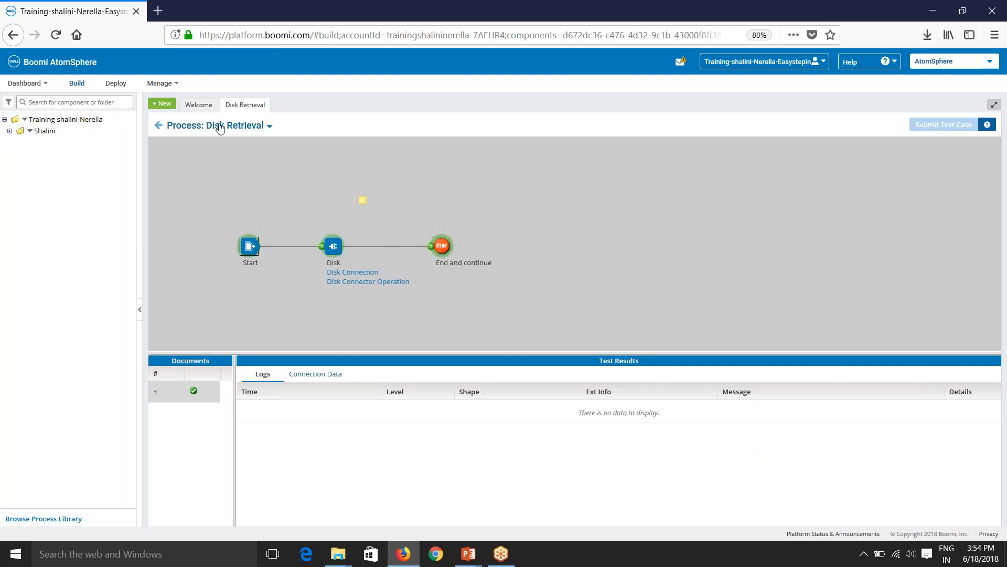
Open the process test's full execution log and scroll through it.
left_click(237, 130)
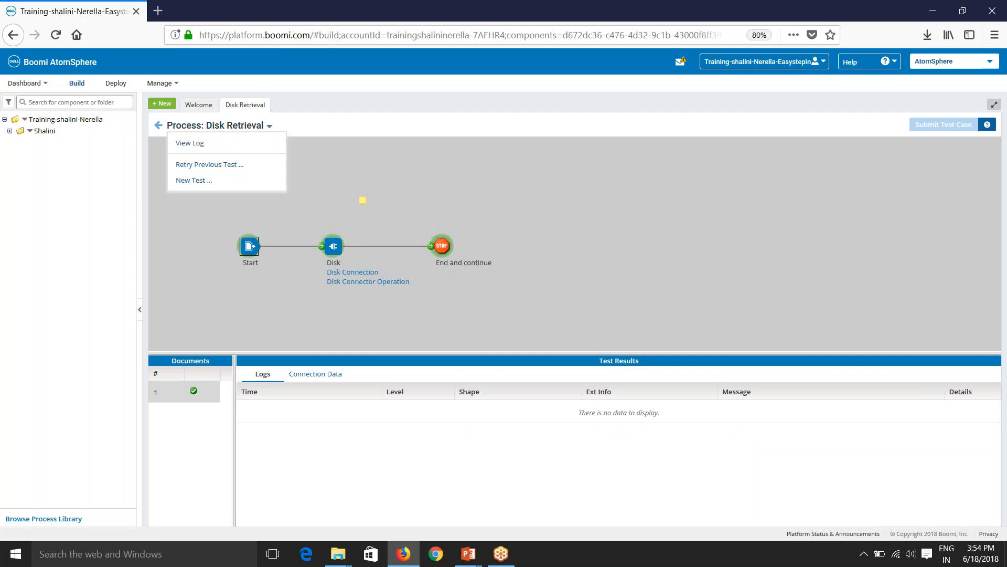
left_click(201, 154)
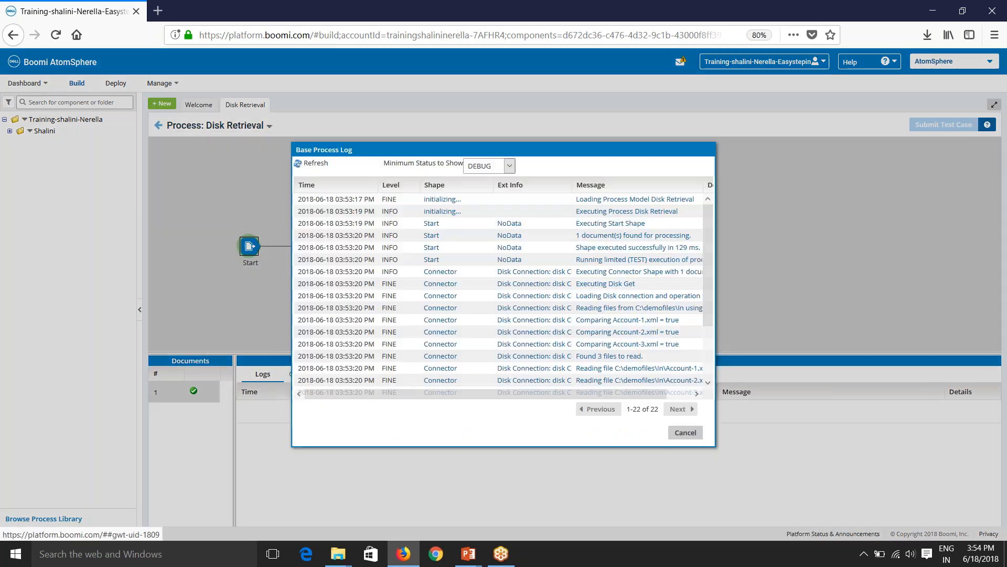
scroll(533, 338, "down", 2)
scroll(561, 365, "up", 2)
scroll(561, 365, "down", 3)
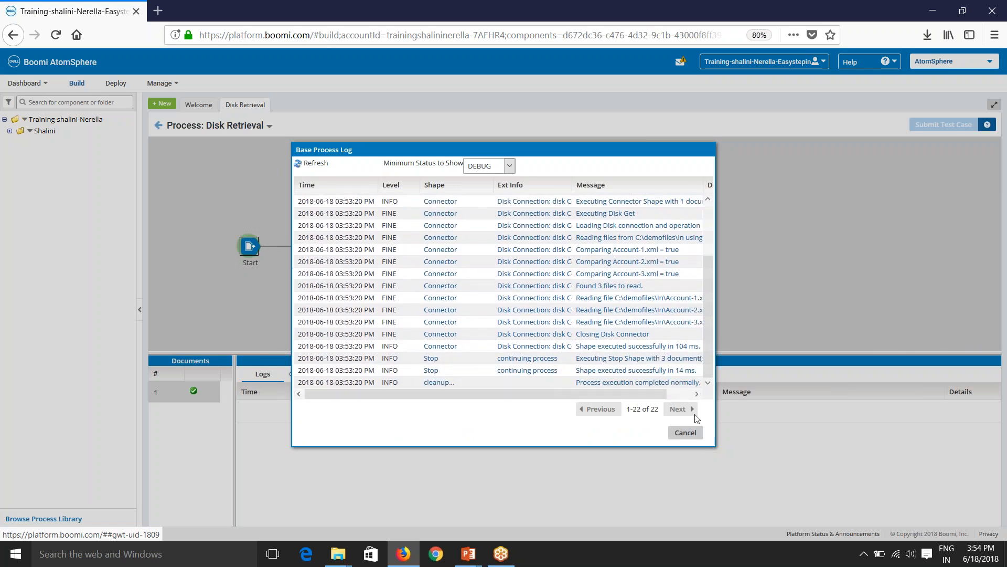
scroll(606, 356, "up", 2)
scroll(606, 356, "up", 2)
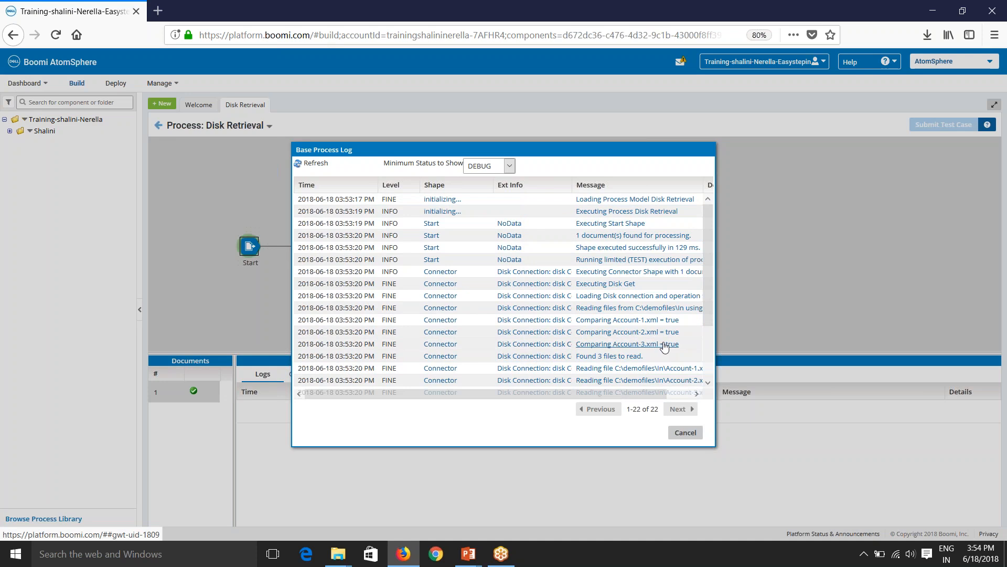
Filter the log by minimum status INFO, then WARNING, then SEVERE, and close it.
left_click(504, 167)
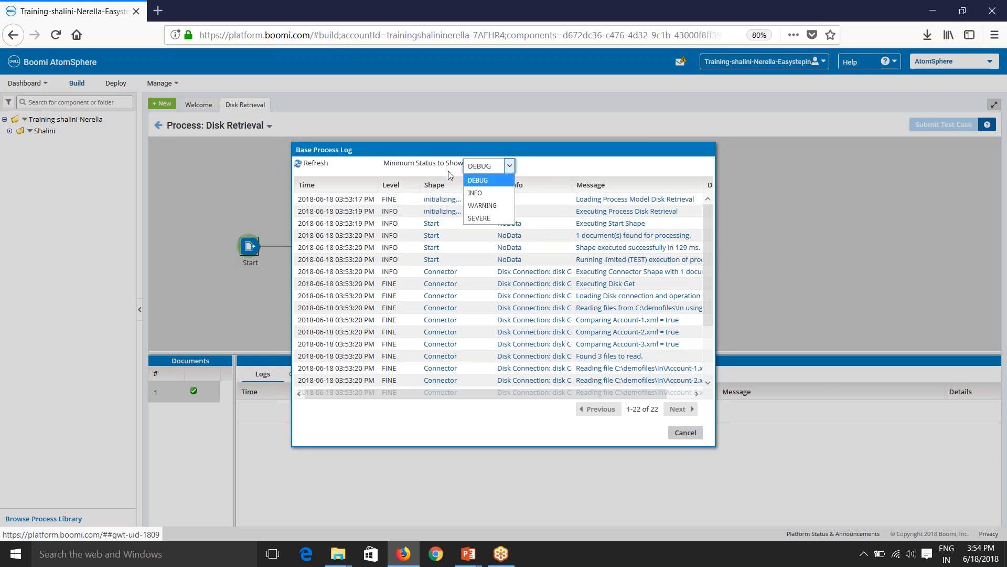
left_click(496, 192)
left_click(489, 169)
left_click(493, 205)
left_click(480, 167)
left_click(475, 219)
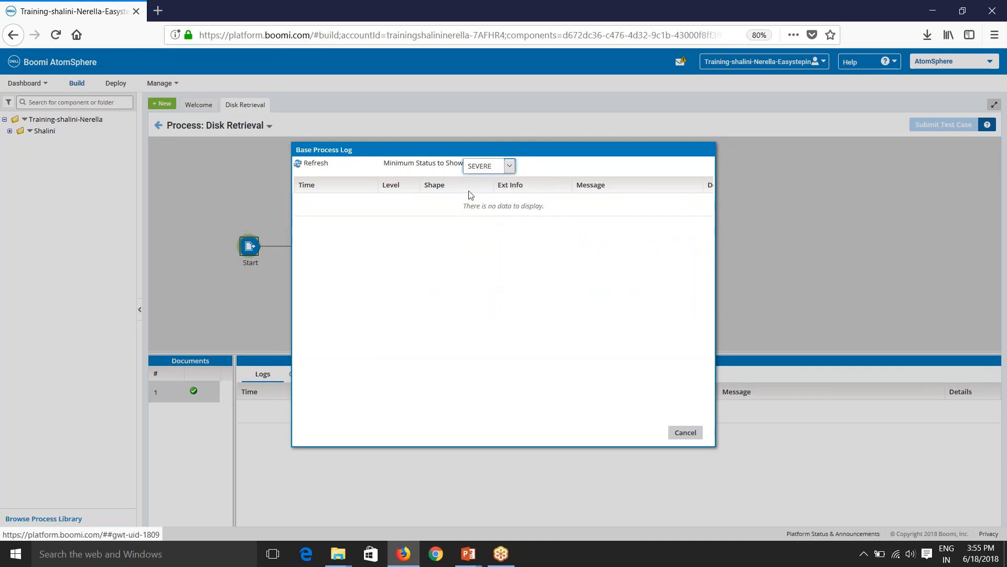
left_click(673, 433)
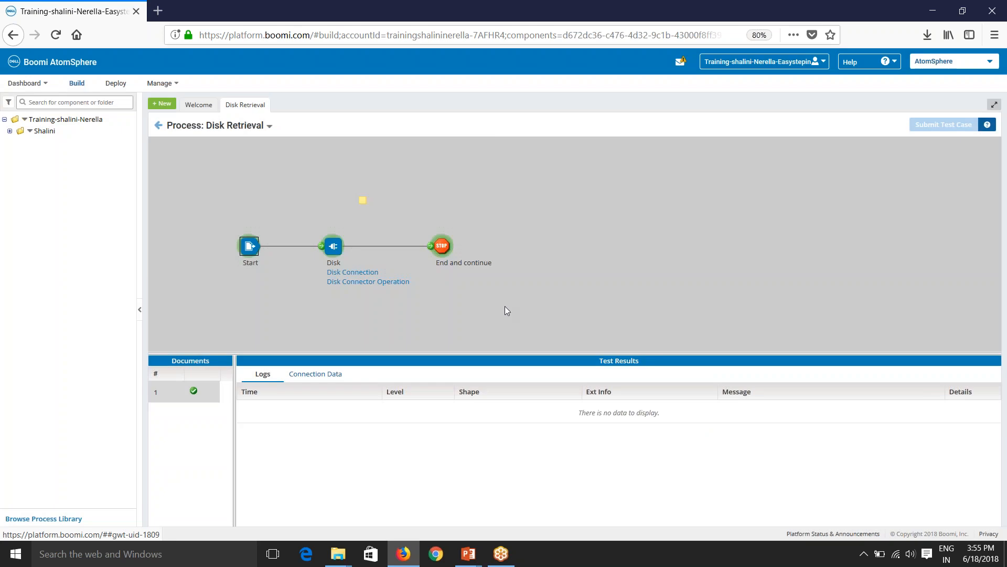
Redisplay the Disk step's connection data for the three Account files, then bring File Explorer forward.
left_click(440, 249)
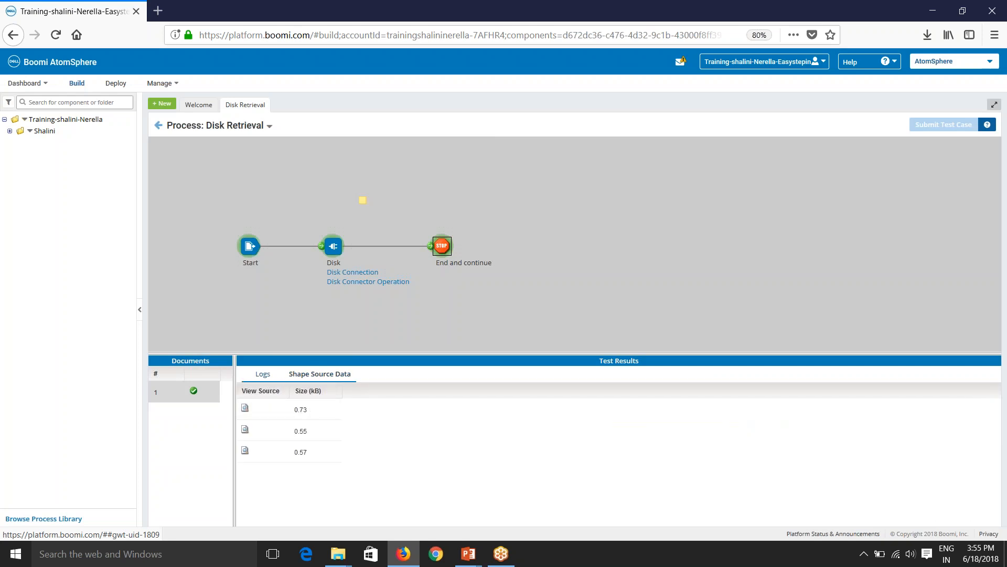
left_click(333, 245)
left_click(387, 374)
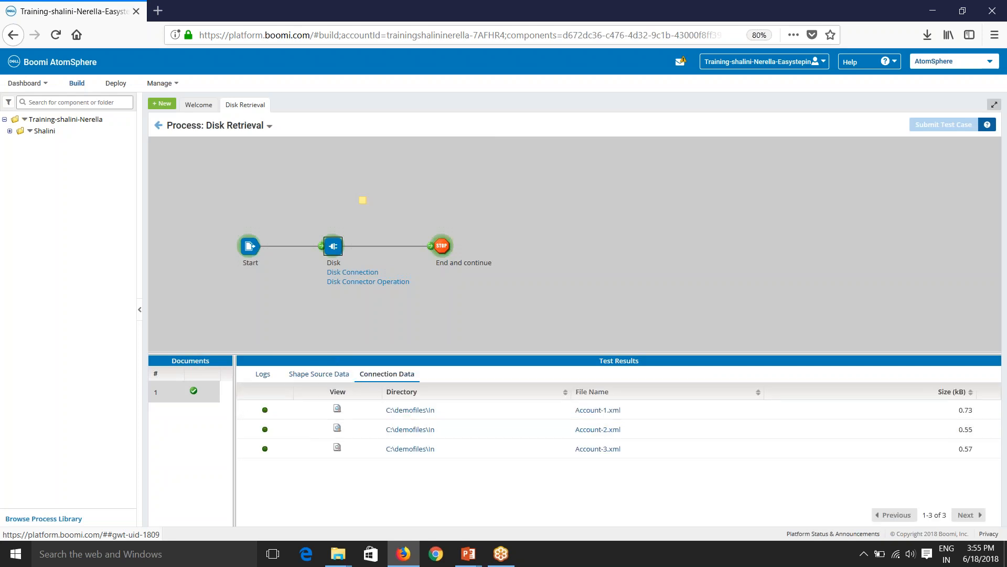
mouse_move(338, 553)
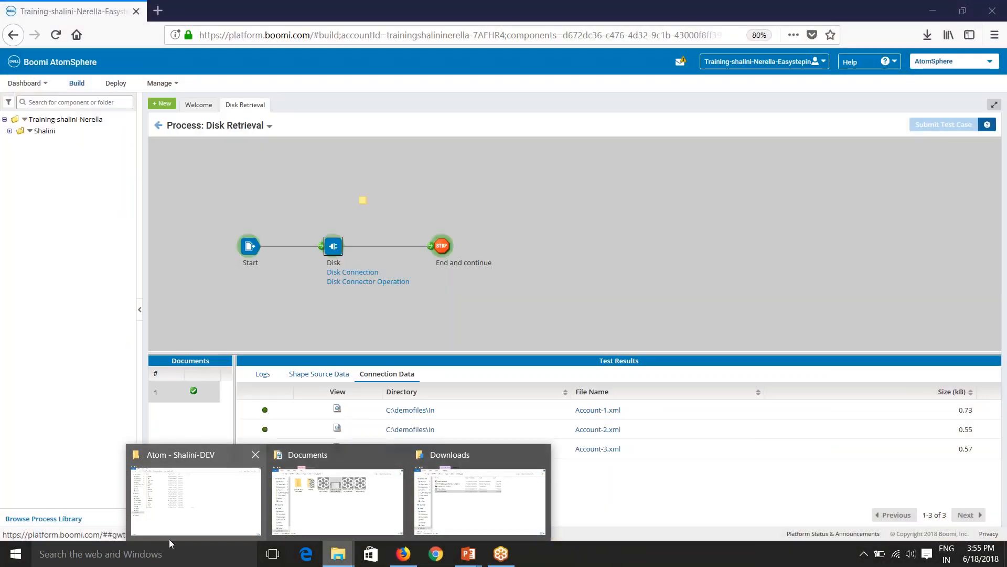
left_click(215, 514)
Open C:\demofiles\In\Account-1 in Notepad and highlight its CompanyID element.
left_click(146, 40)
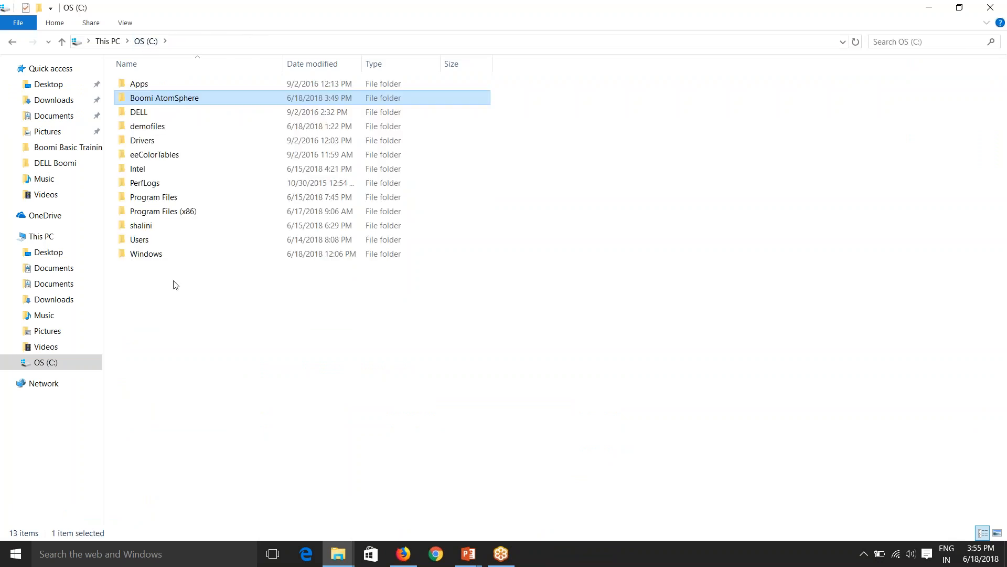
double_click(148, 127)
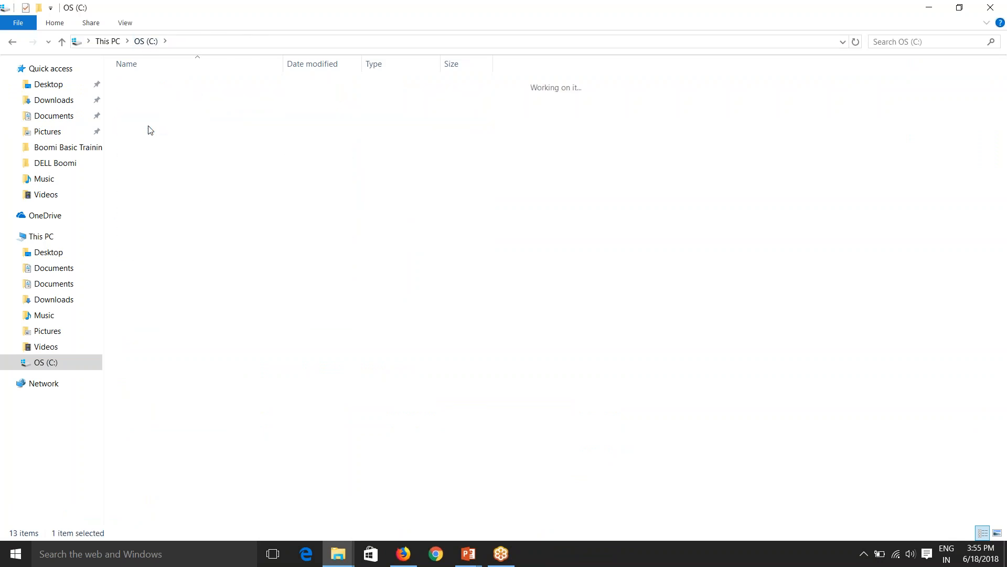
double_click(156, 87)
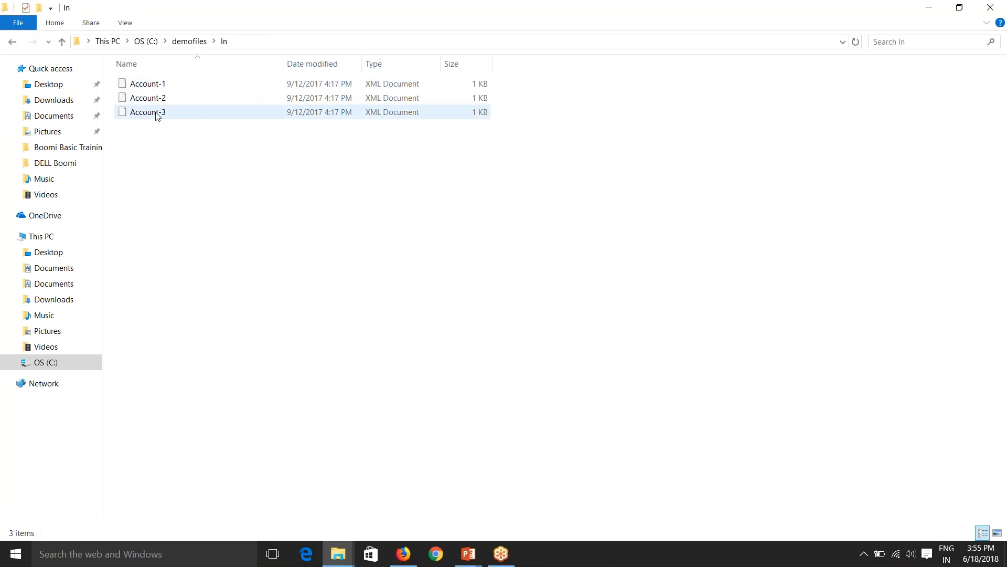
right_click(159, 86)
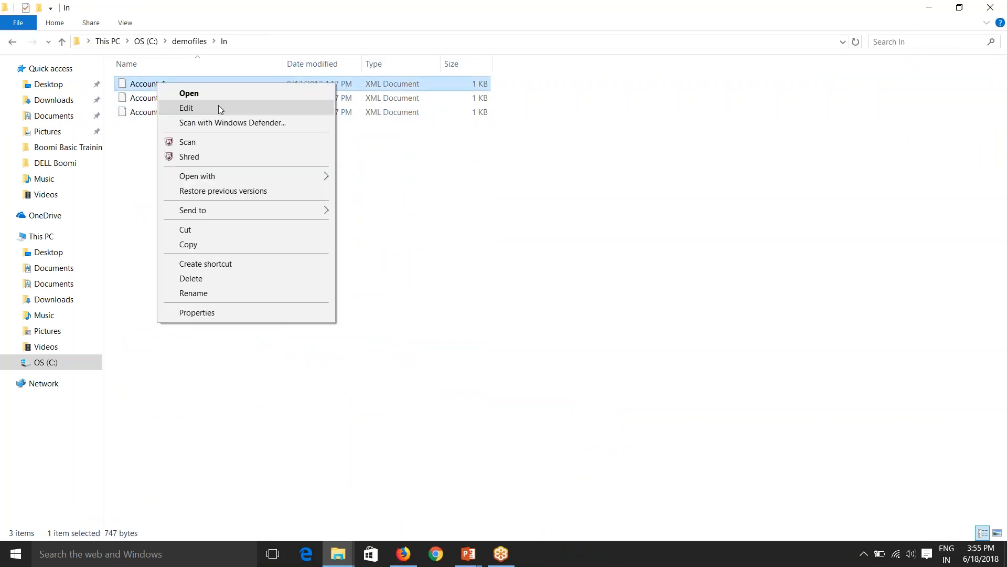
mouse_move(214, 175)
left_click(369, 193)
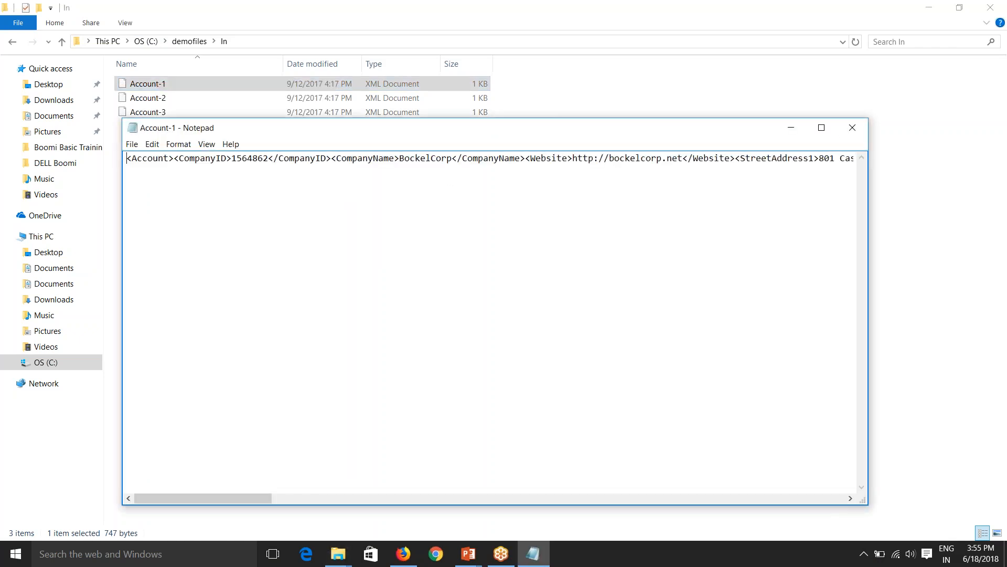
double_click(247, 159)
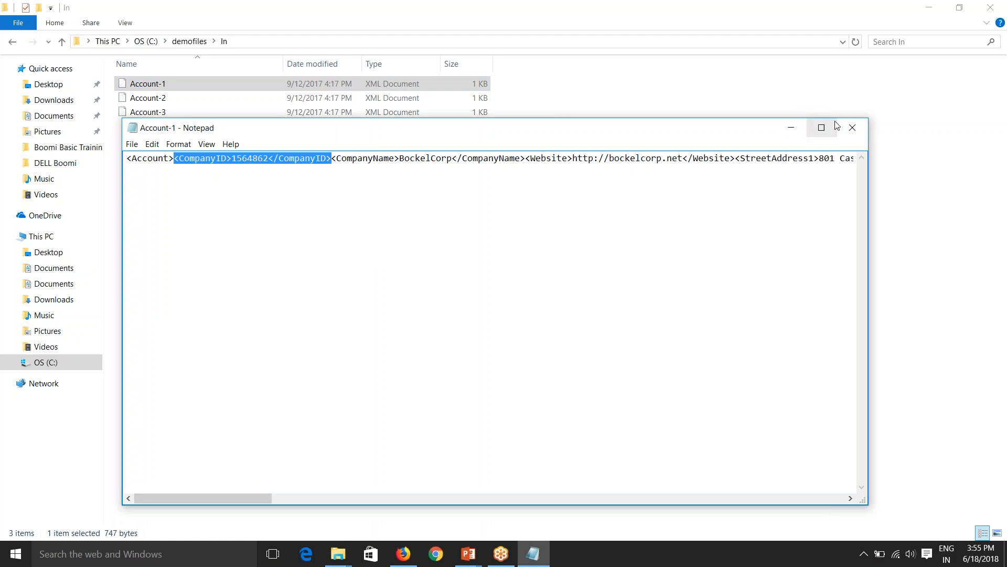
Close Notepad and view the first test document in Boomi's Document Viewer.
left_click(853, 127)
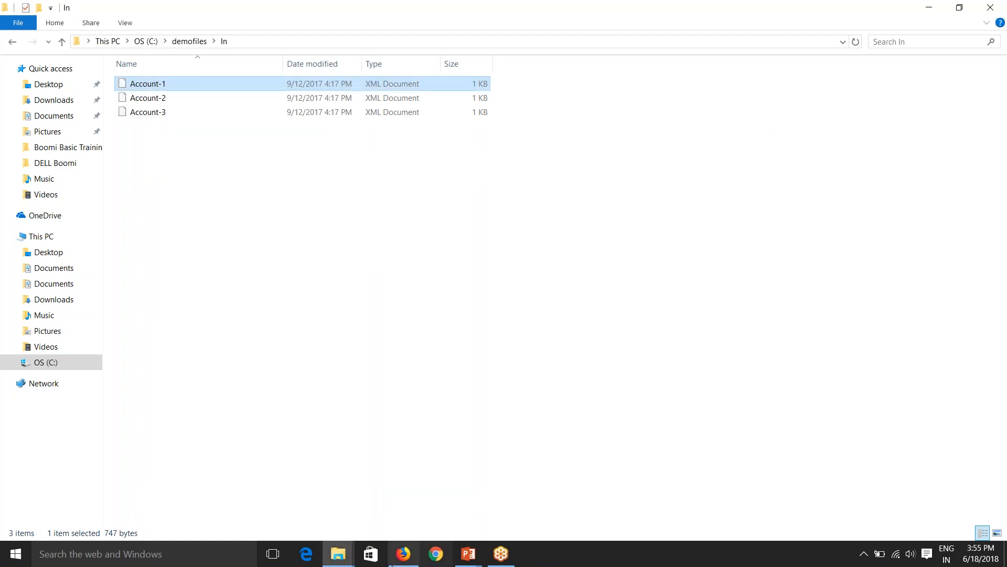
left_click(404, 553)
left_click(337, 411)
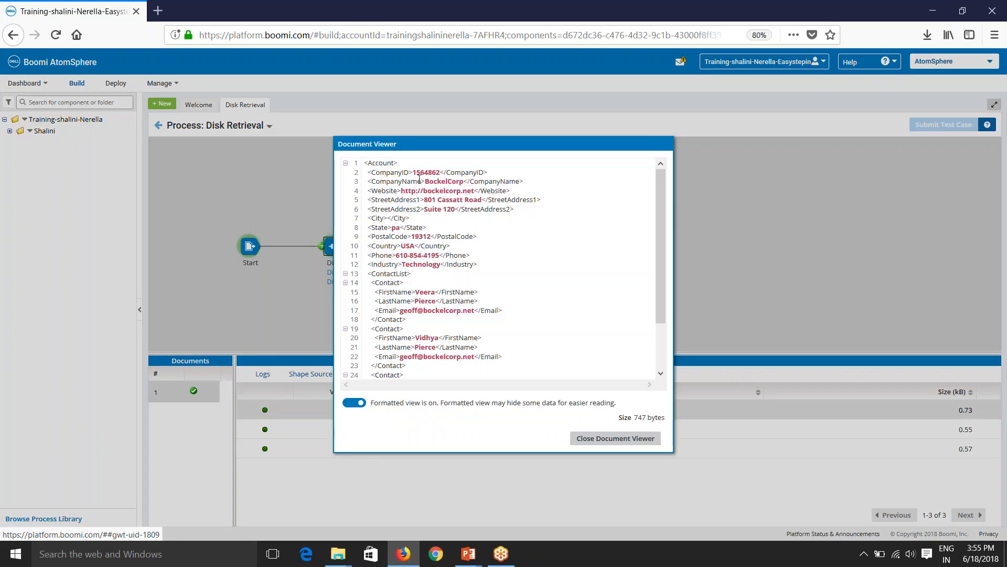
Highlight CompanyID 1564862, leave the viewer and test results, and return to the In folder.
left_click_drag(413, 175, 442, 169)
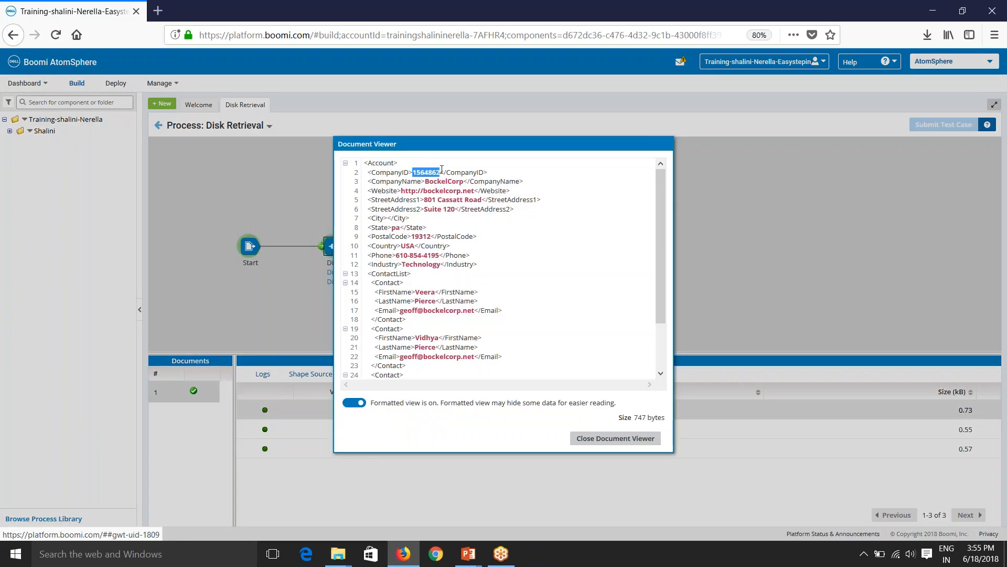
left_click(598, 443)
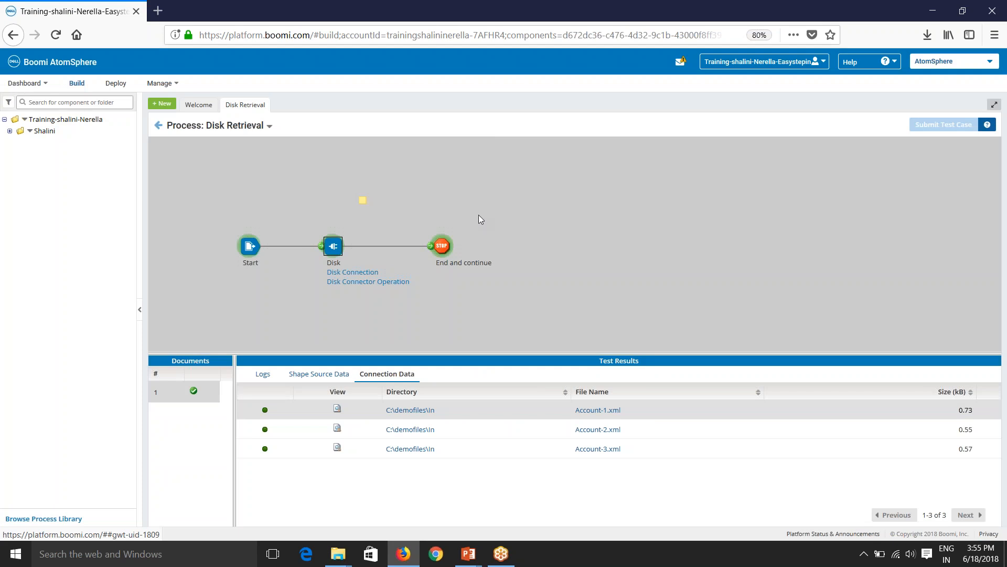
left_click(158, 127)
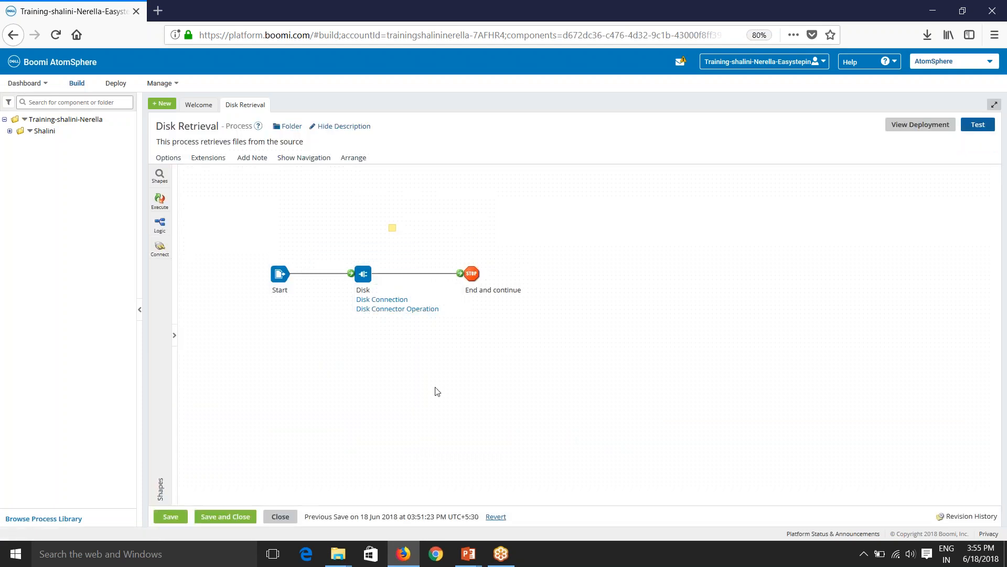
left_click(338, 554)
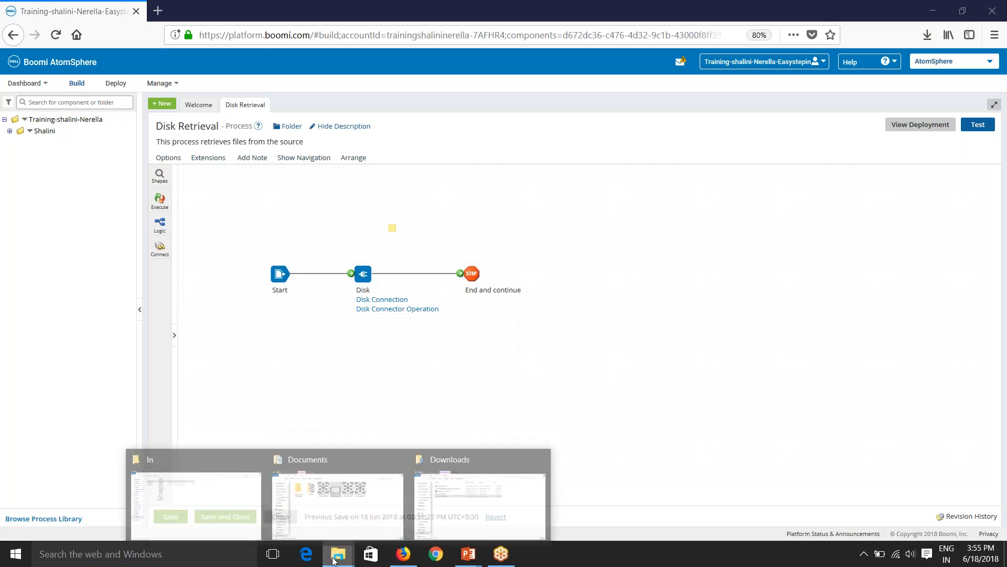
left_click(252, 499)
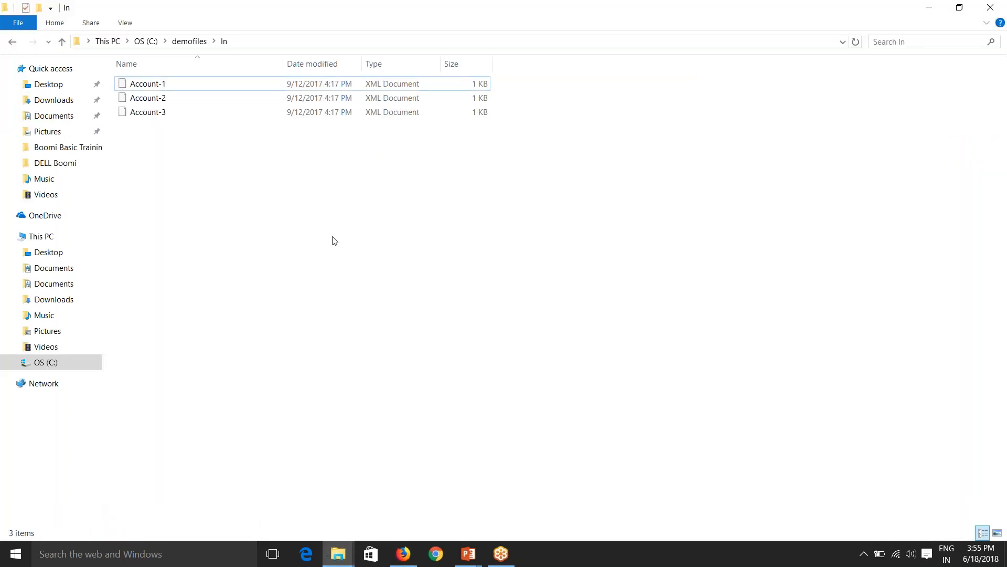
Go from In back to C: and open Boomi AtomSphere > Atom > component, widening the Name column.
key("alt+Left")
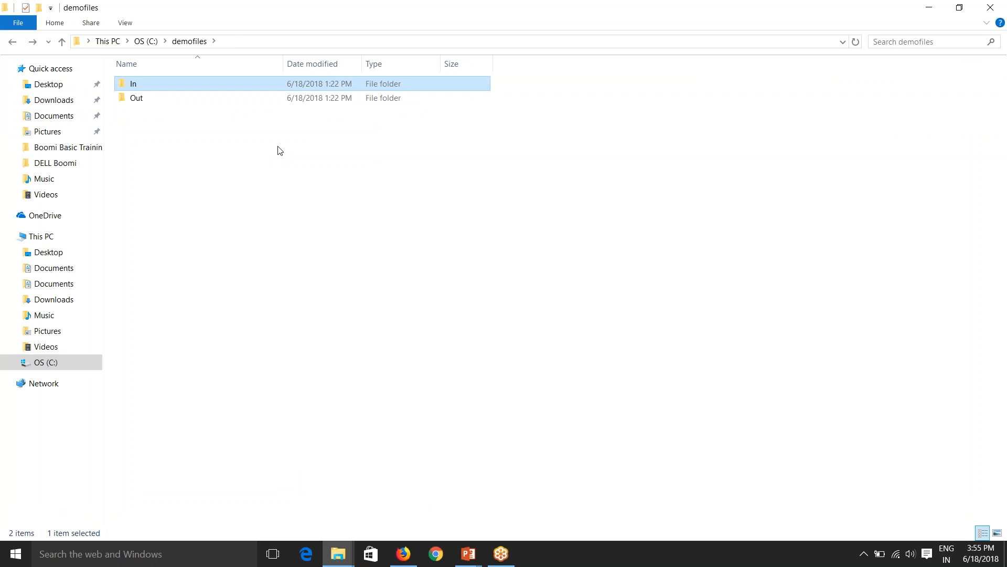
key("alt+Left")
double_click(177, 100)
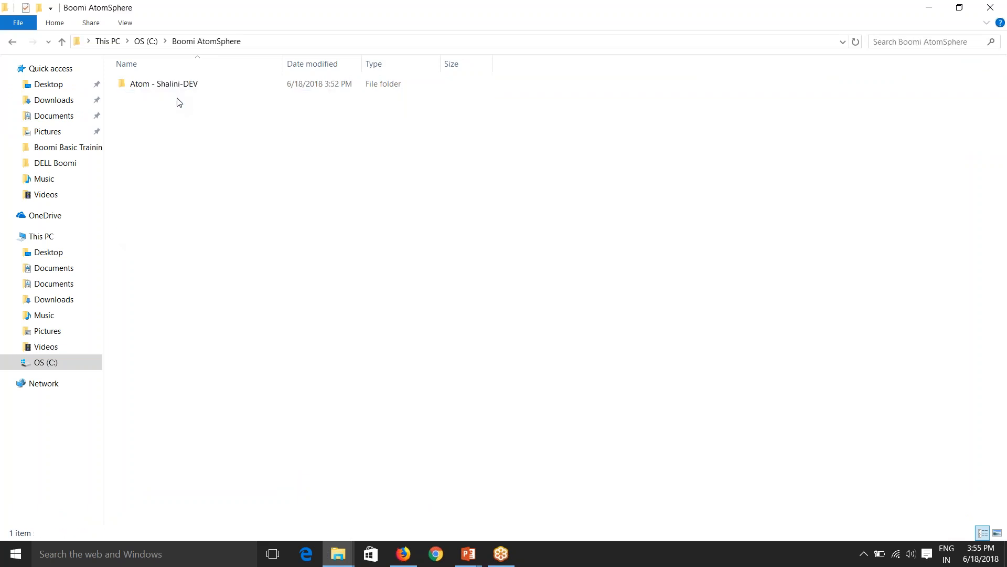
double_click(175, 87)
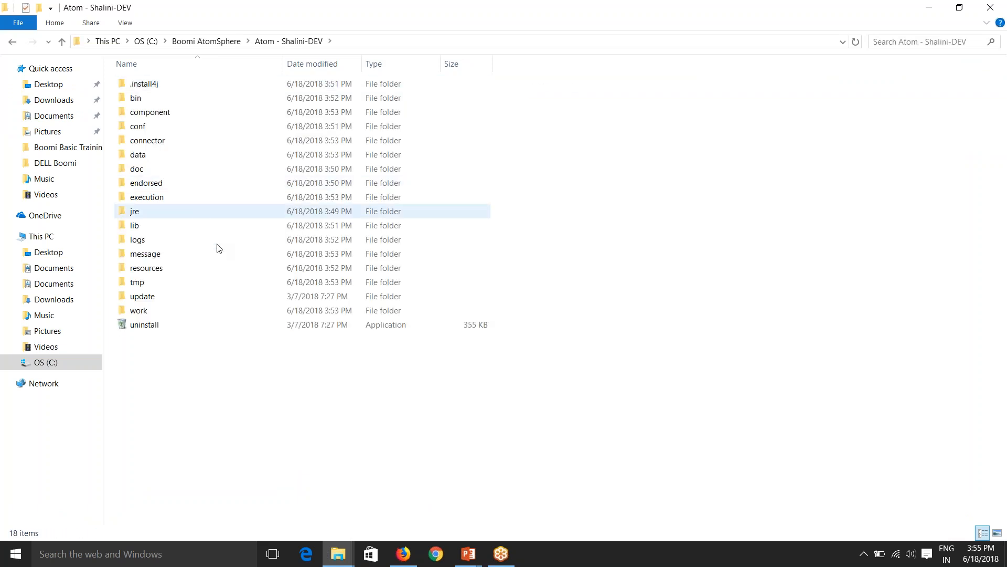
double_click(157, 112)
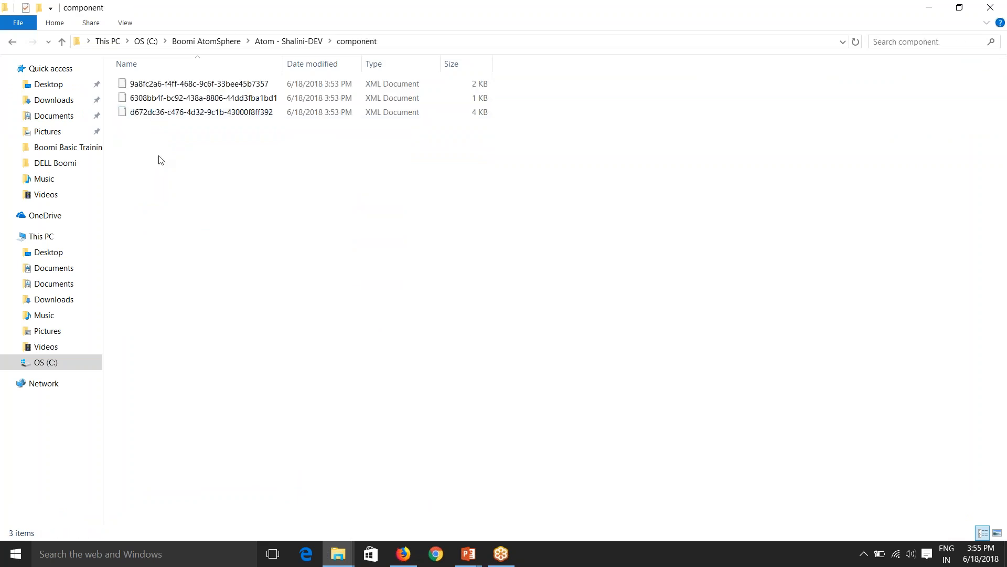
left_click_drag(287, 64, 318, 64)
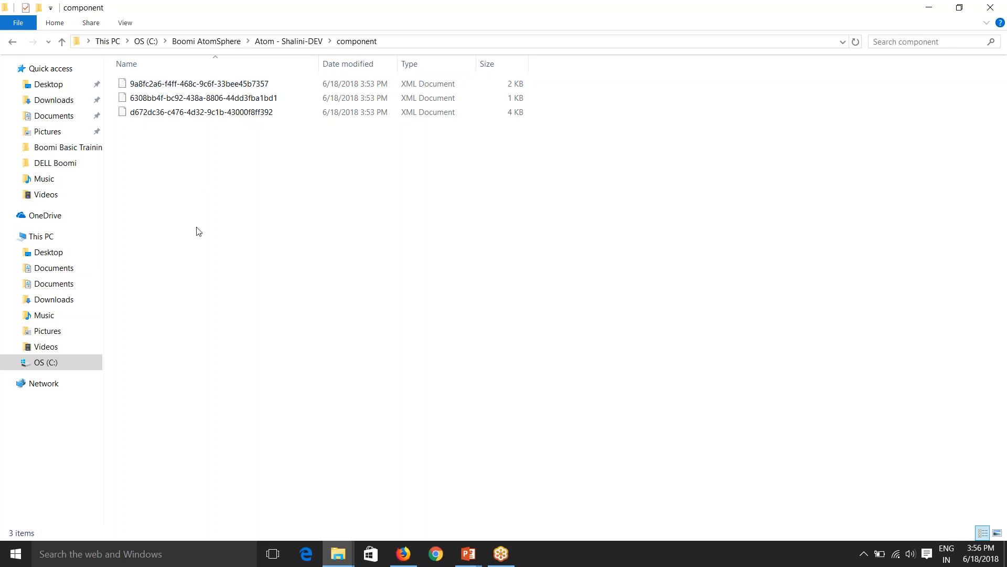
left_click(404, 553)
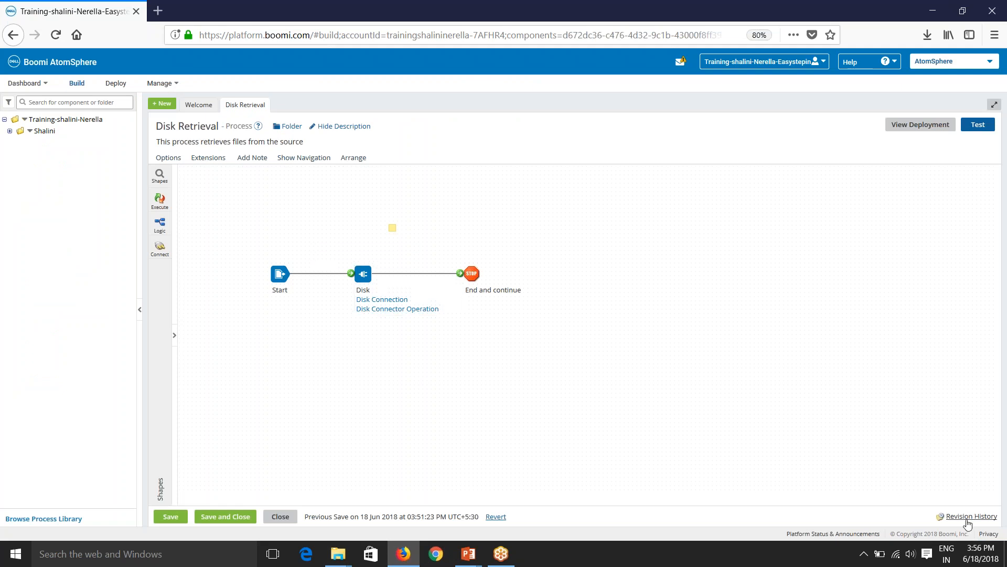
Match the Disk Retrieval process's Component ID from Revision History to its XML file.
left_click(945, 516)
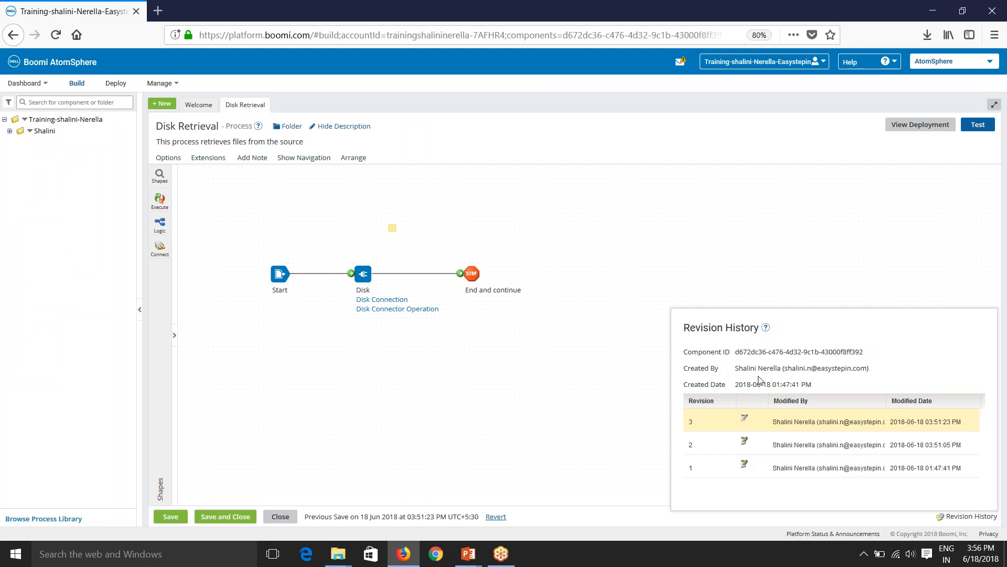
left_click_drag(736, 352, 870, 353)
key("alt+Tab")
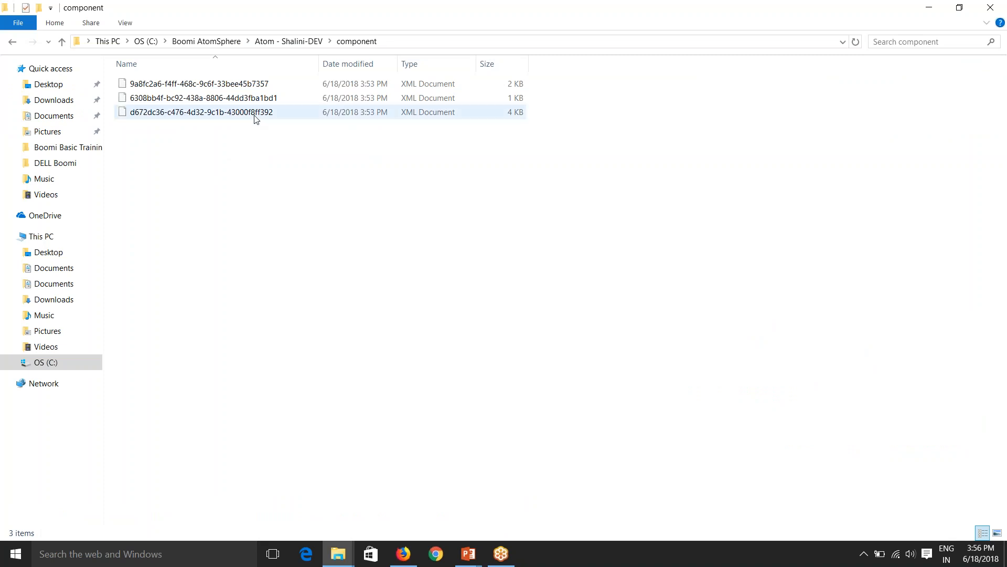
left_click(256, 115)
left_click(298, 189)
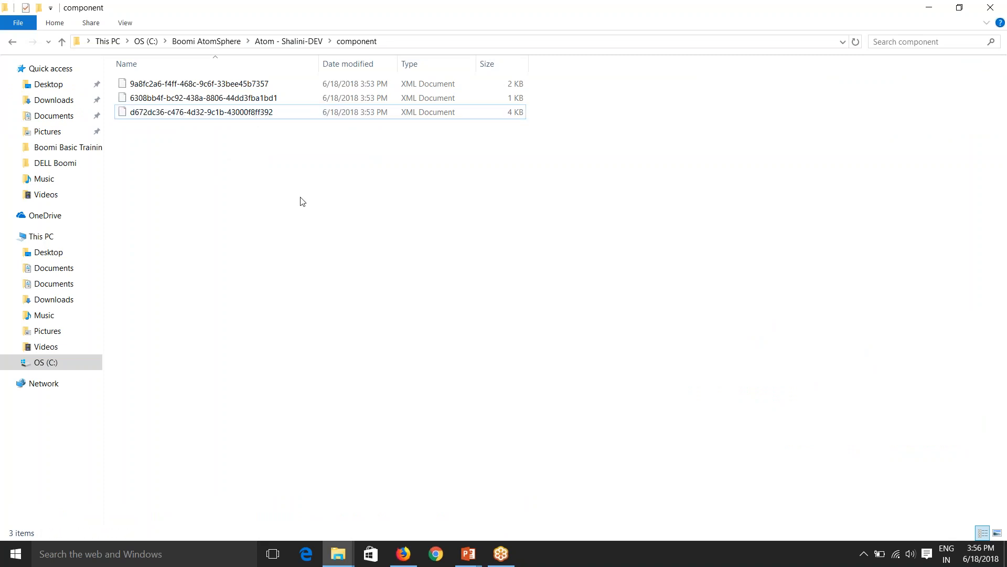
key("alt+Tab")
left_click(416, 360)
Compare the Disk Connection's Component ID with the component folder's files.
left_click(391, 300)
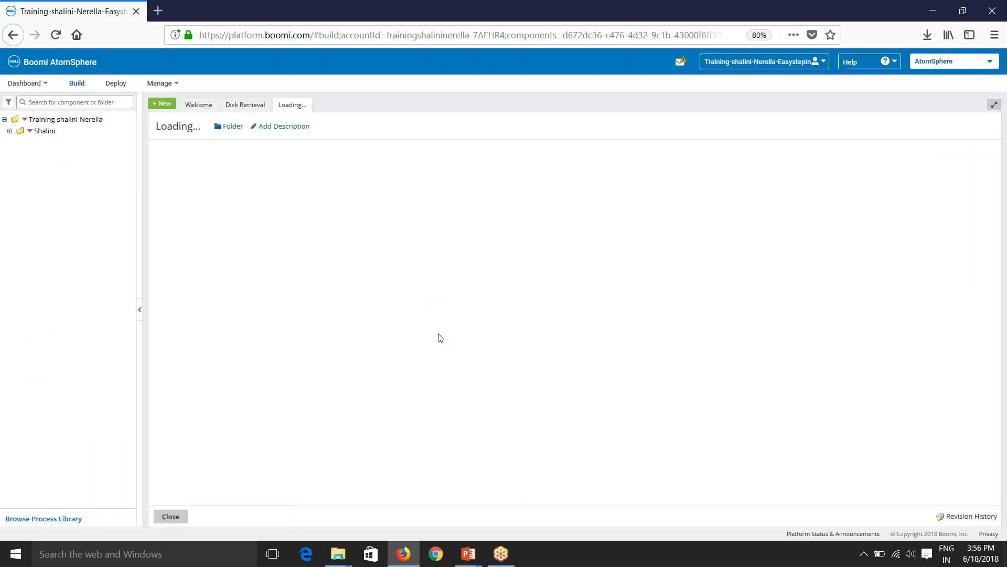
left_click(968, 517)
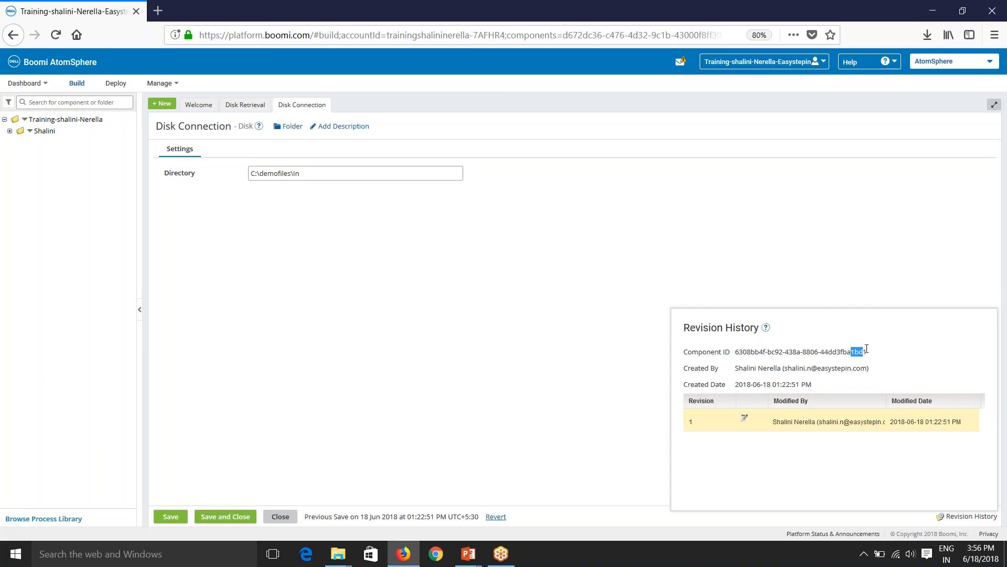
key("alt+Tab")
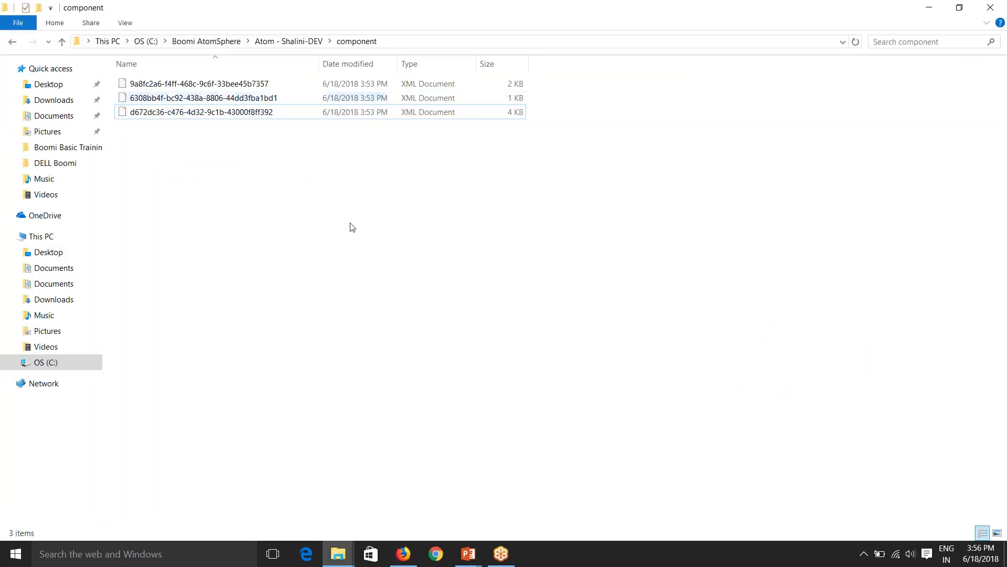
key("alt+Tab")
left_click(502, 415)
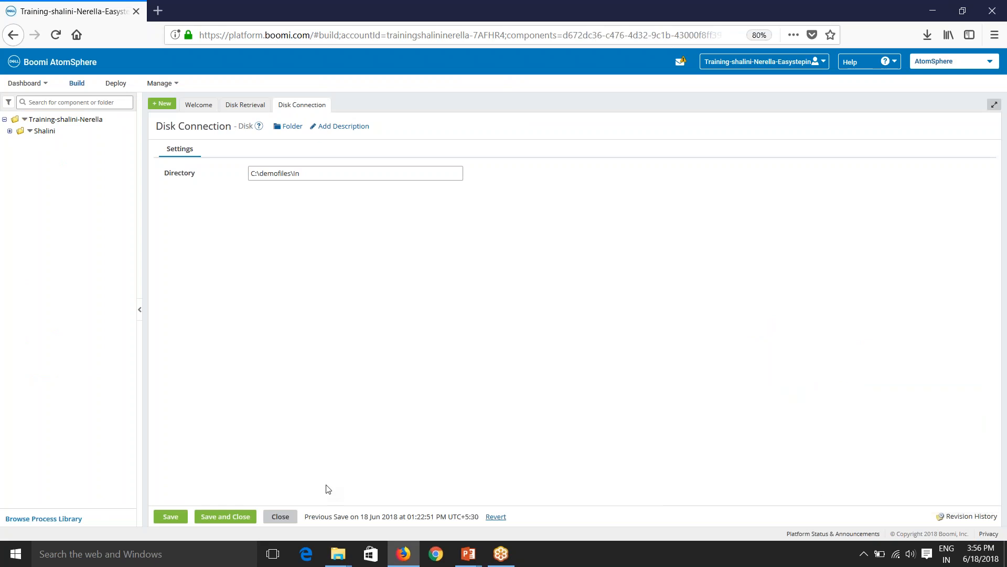
left_click(279, 517)
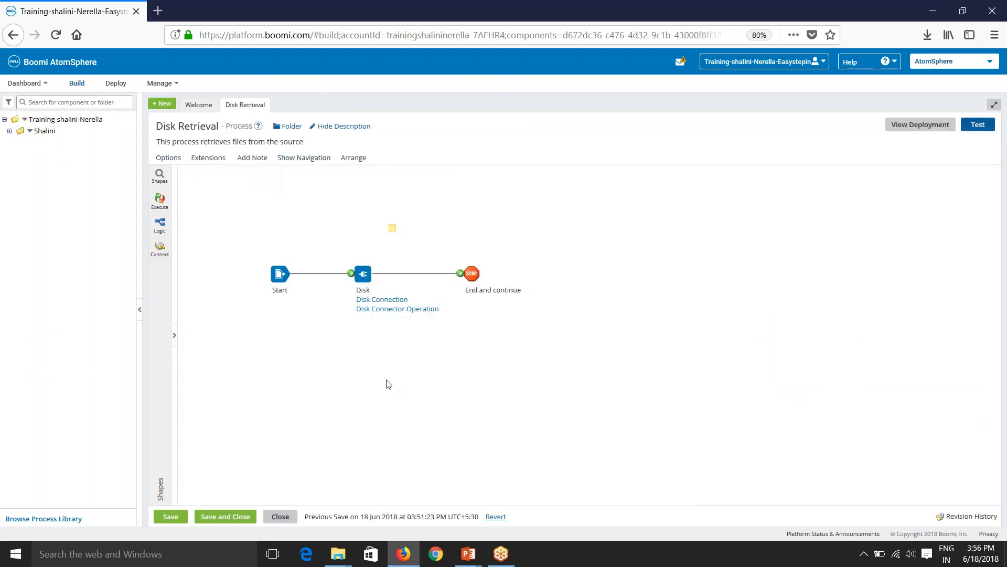
Check the Disk Connector Operation's Component ID against the component folder.
left_click(382, 310)
left_click(960, 518)
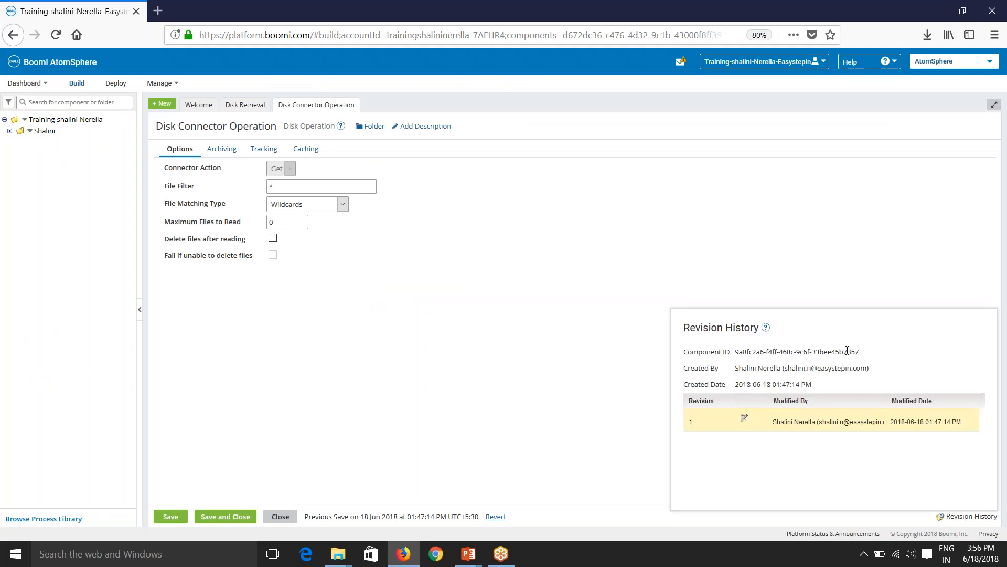
key("alt+Tab")
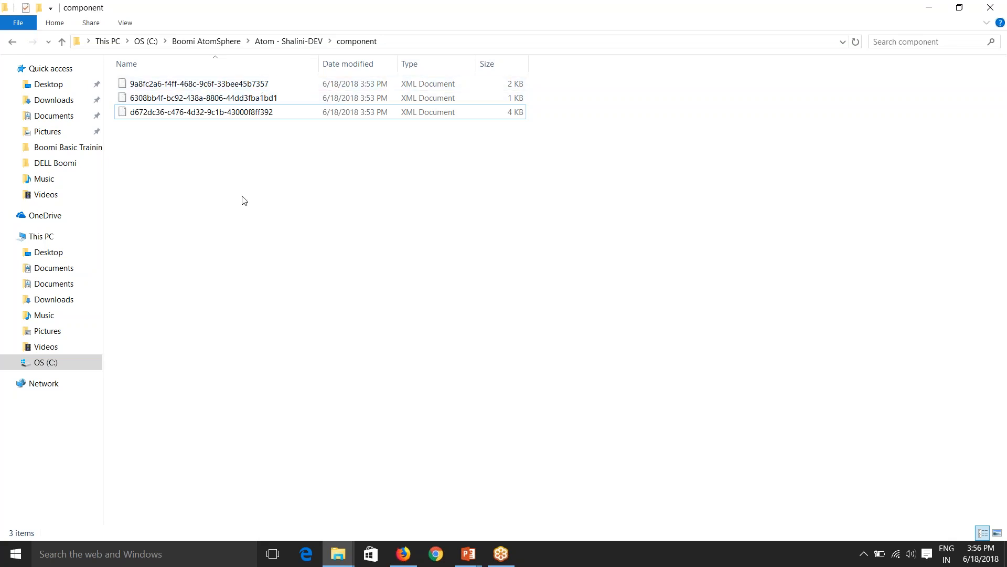
Look into the Atom's connector folder, then open data\2018.06.18.
key("BackSpace")
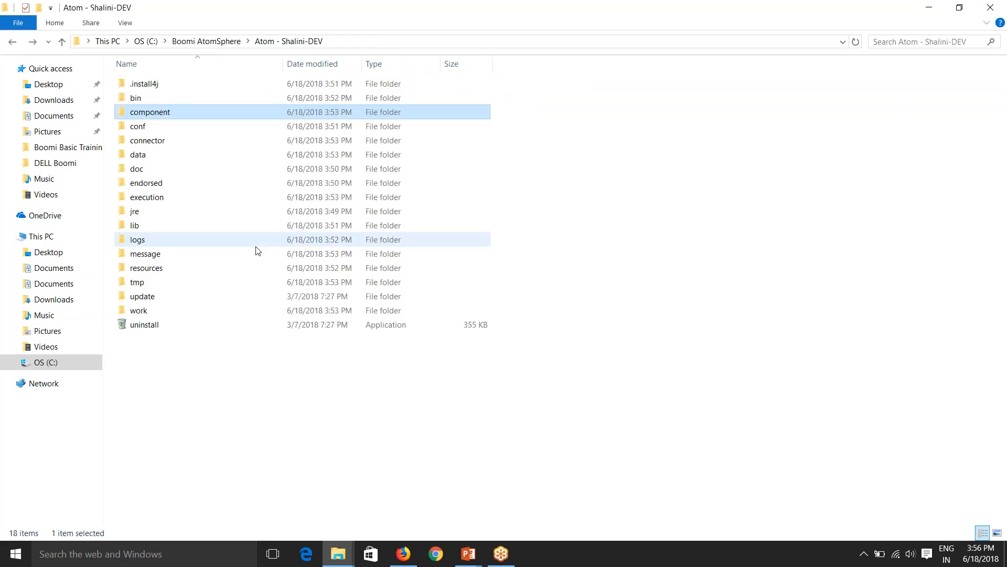
double_click(151, 141)
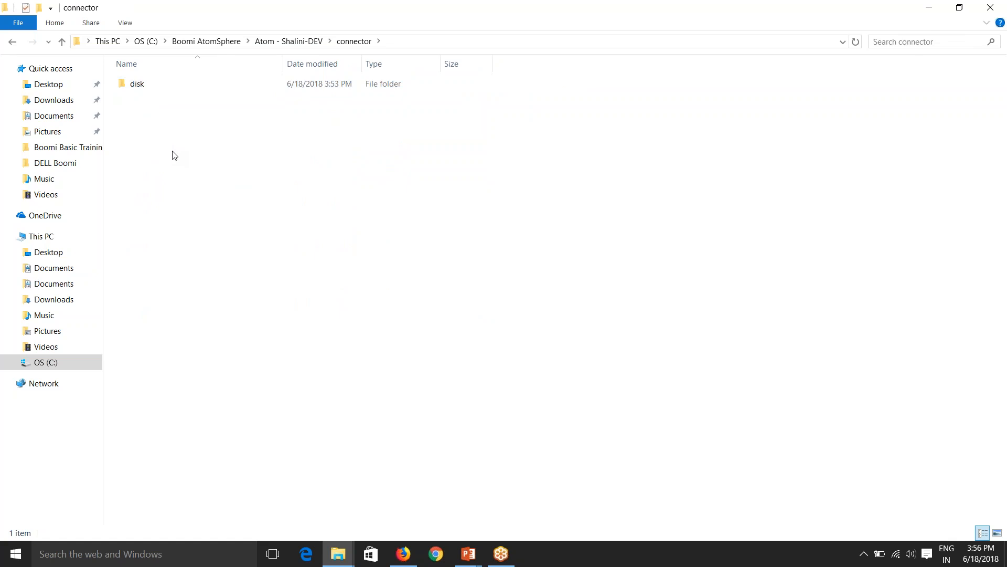
key("alt+Left")
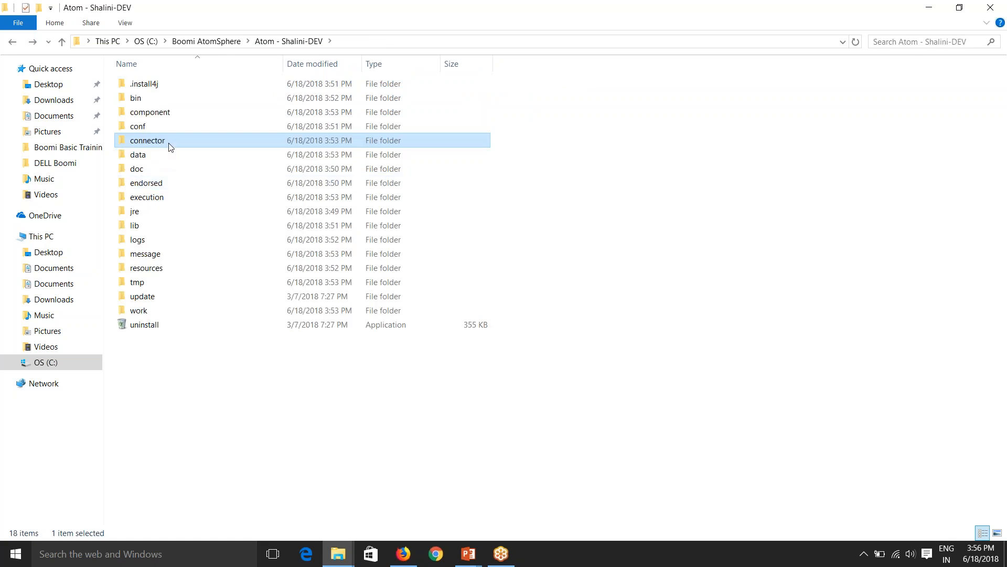
double_click(170, 156)
double_click(158, 85)
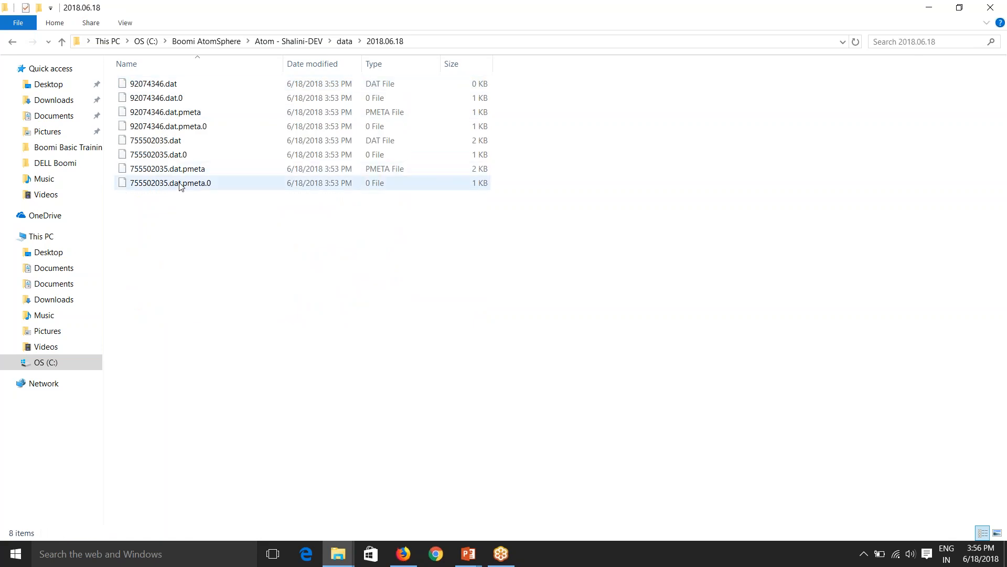
Try Open with on 92074346.dat, cancel without opening it, and go back to data.
left_click(153, 84)
right_click(149, 85)
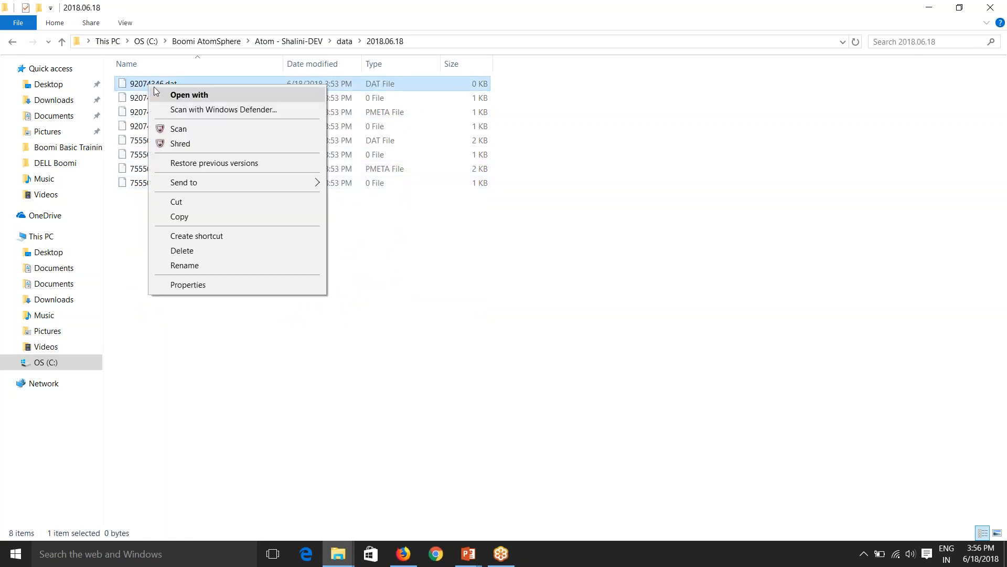
left_click(221, 96)
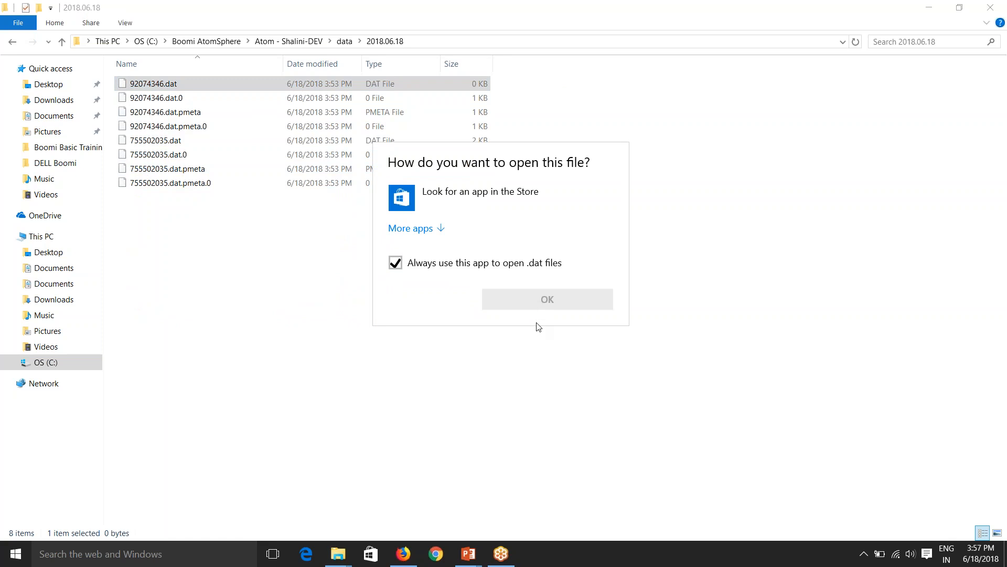
left_click(225, 256)
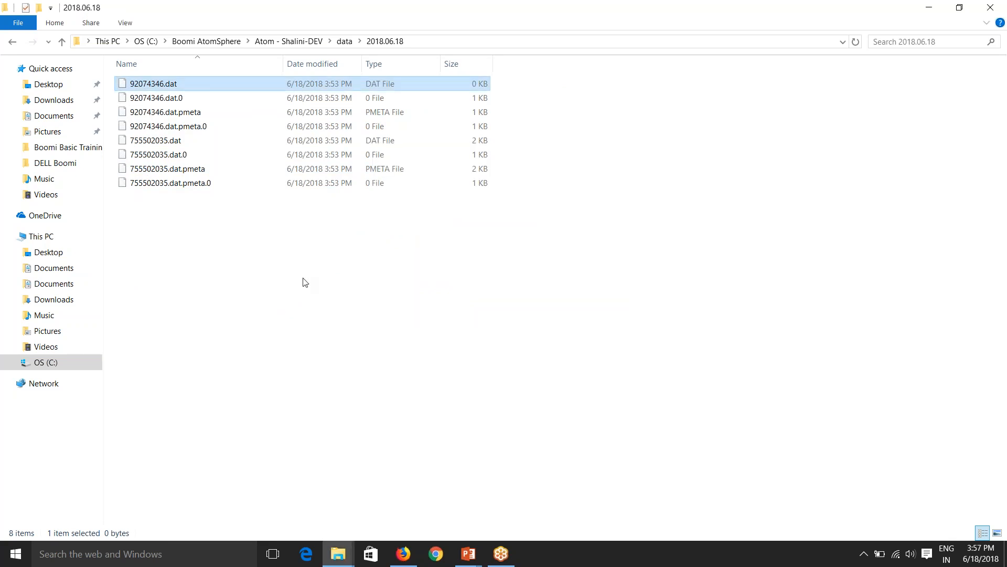
right_click(160, 84)
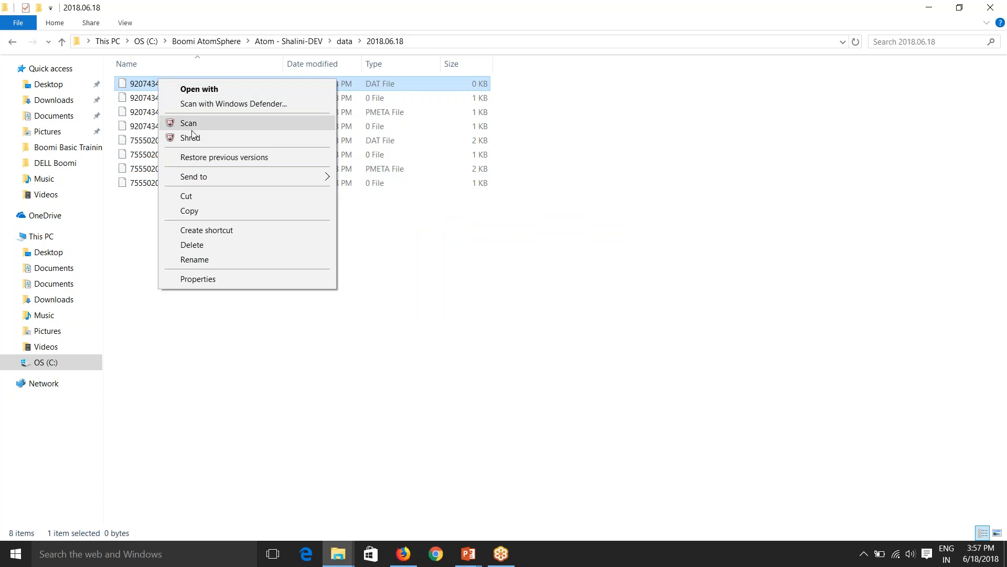
left_click(162, 371)
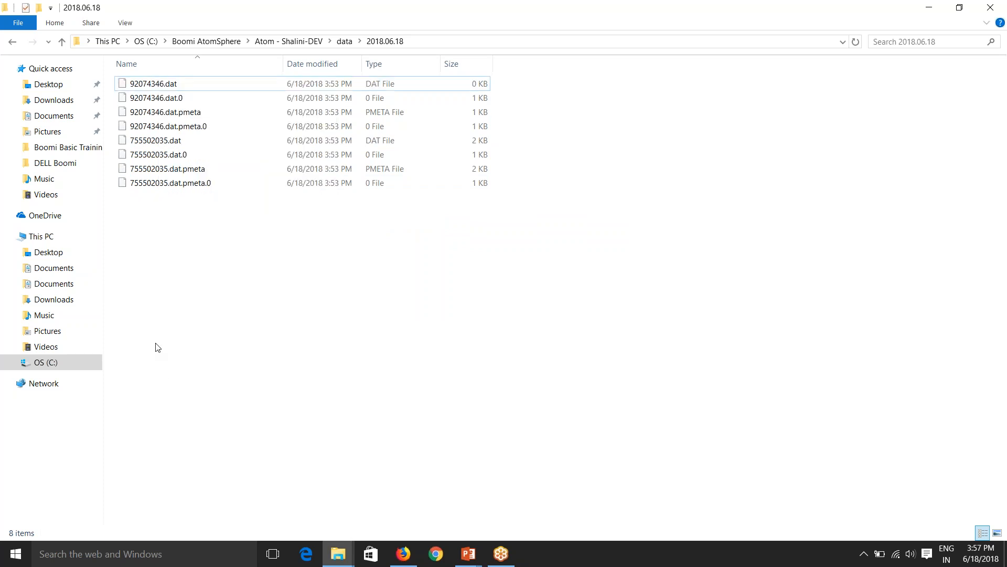
key("BackSpace")
key("BackSpace")
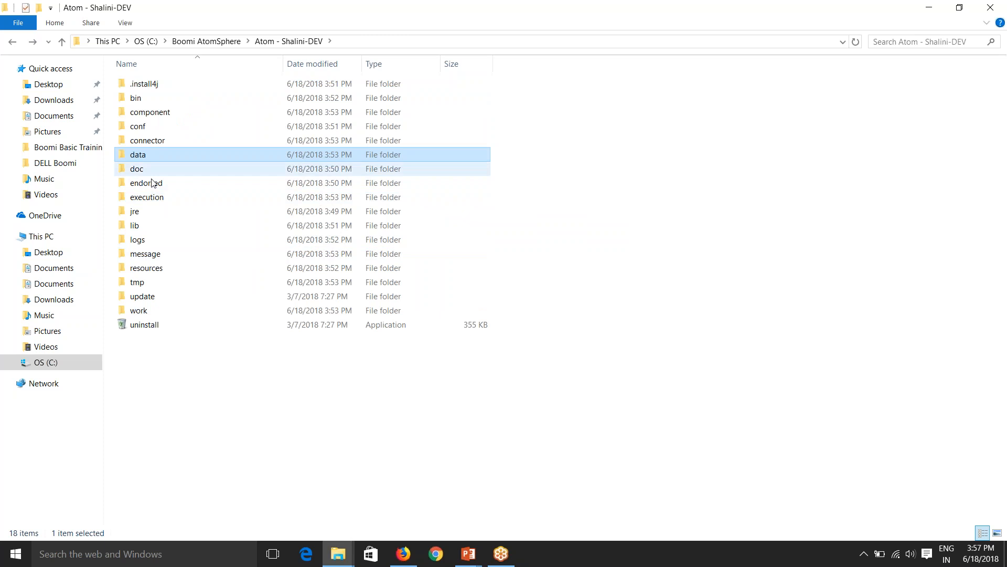
View the execution folder with a wider Name column, then scroll through the lib folder's JARs.
left_click(160, 198)
double_click(160, 198)
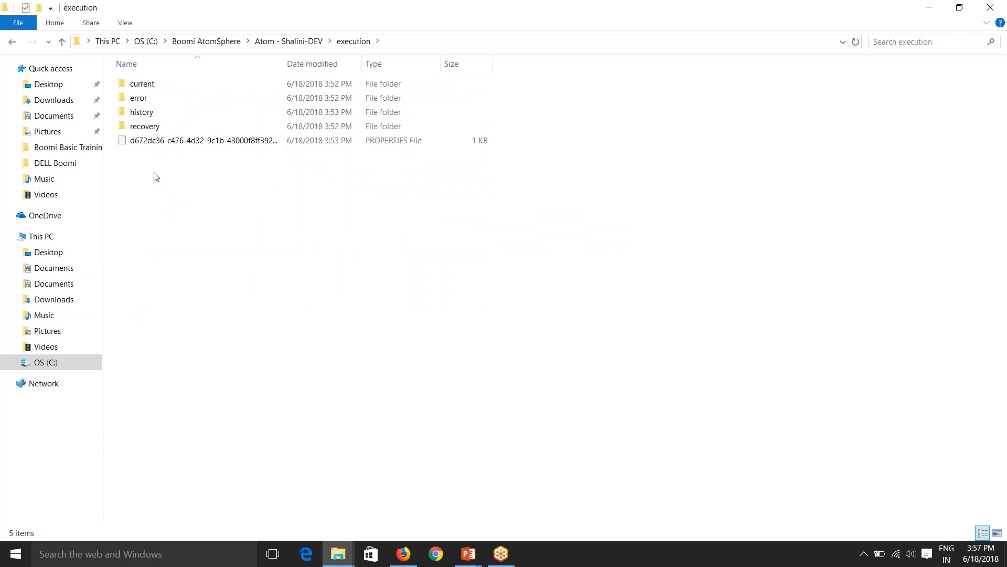
left_click_drag(283, 64, 344, 64)
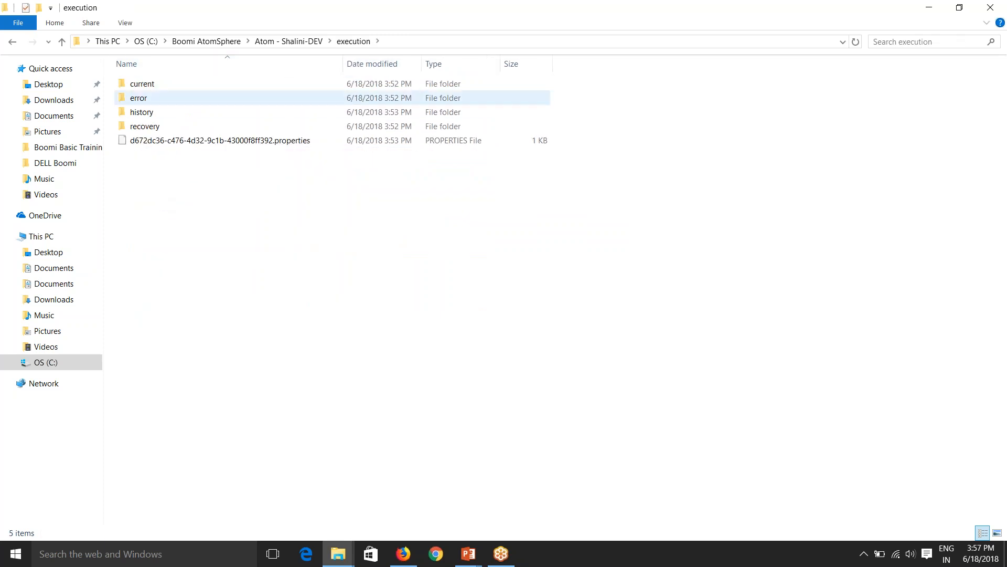
key("alt+Left")
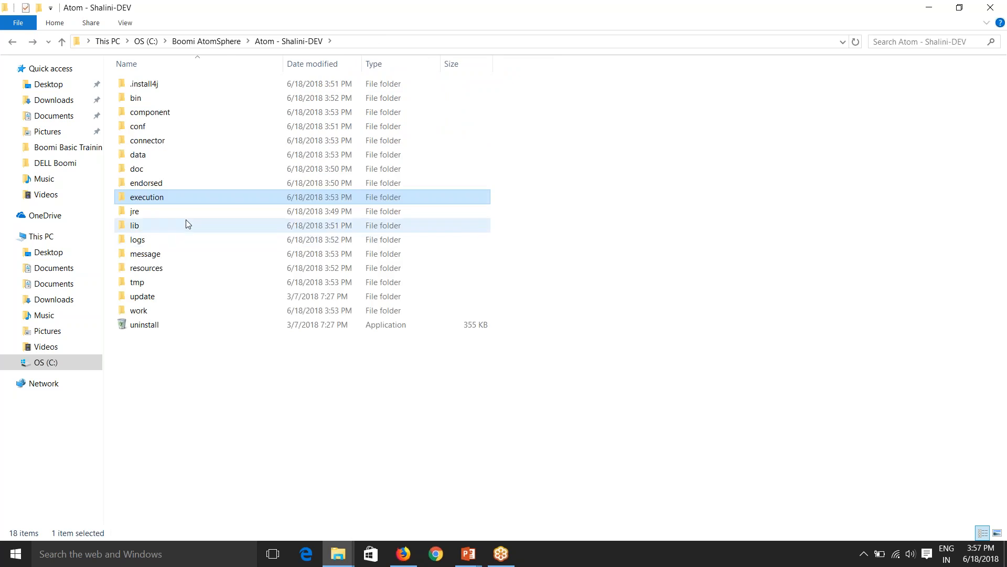
double_click(174, 225)
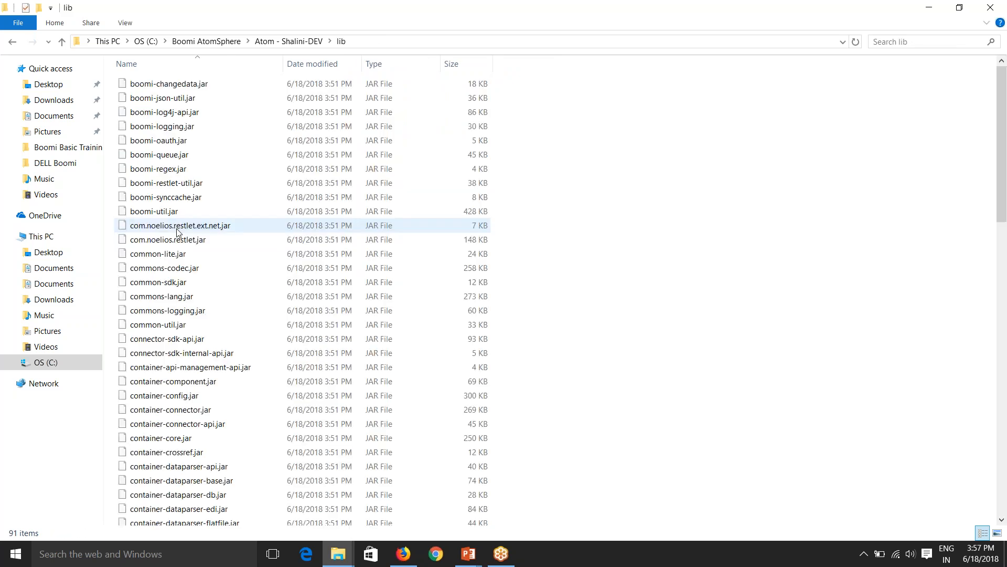
scroll(420, 314, "down", 2)
scroll(398, 401, "down", 5)
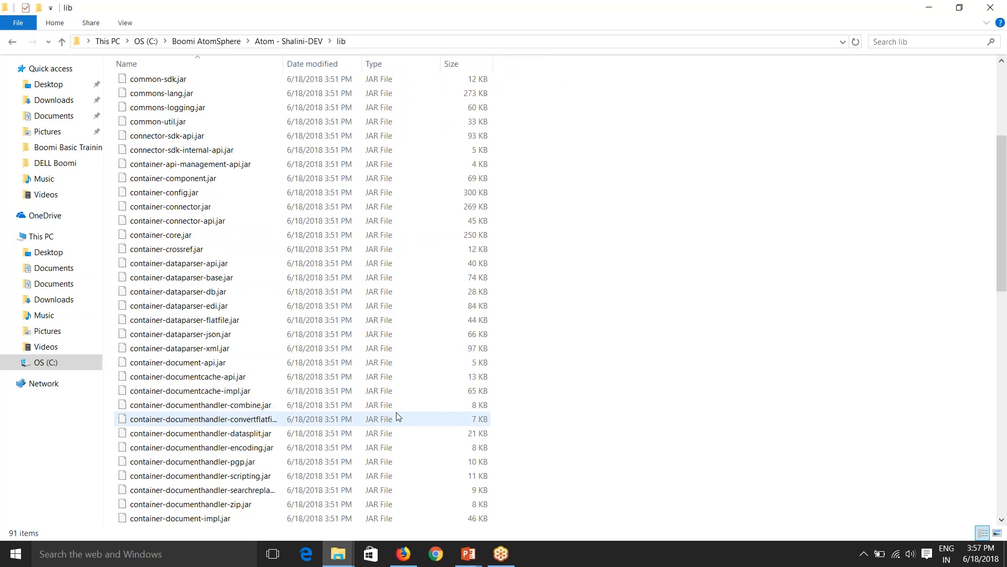
scroll(396, 417, "up", 6)
key("alt+Left")
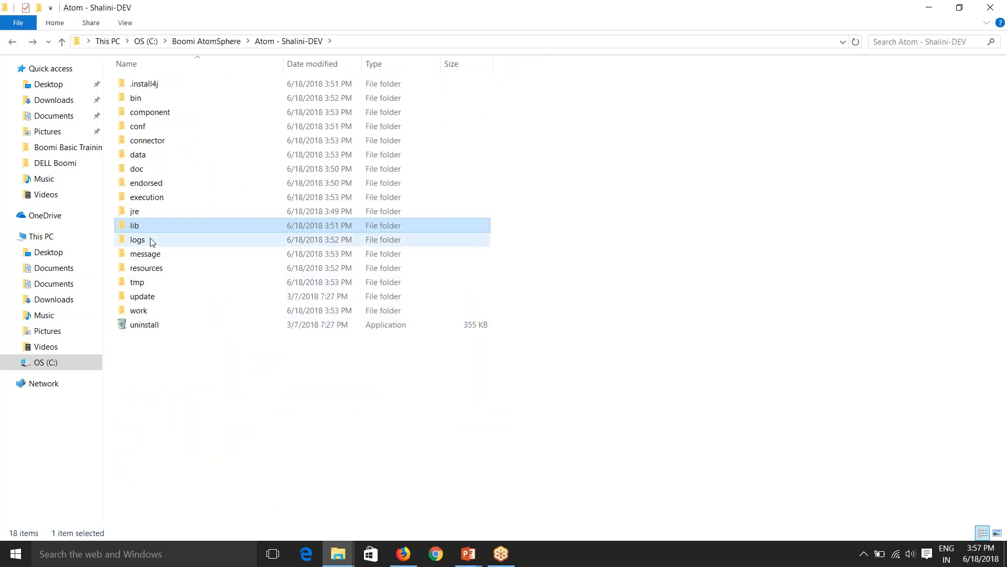
Open the 2018_06_18.container log from the logs folder in Notepad and scroll down.
double_click(152, 241)
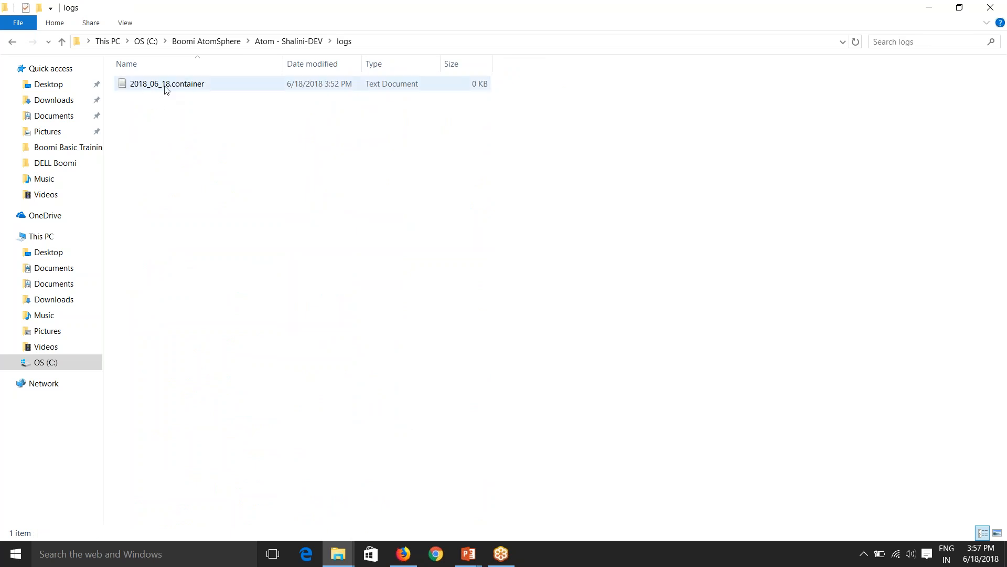
double_click(185, 86)
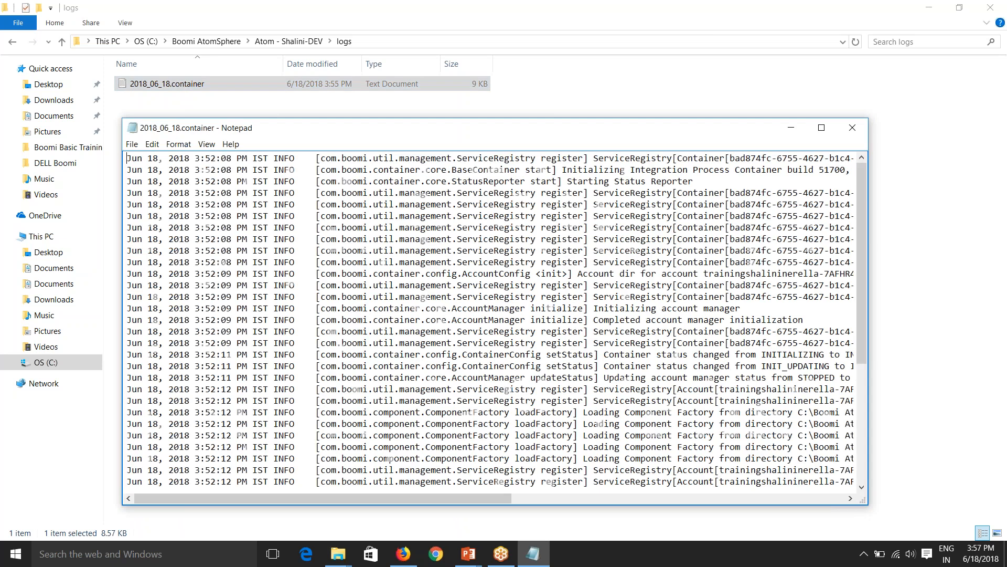
scroll(292, 326, "down", 2)
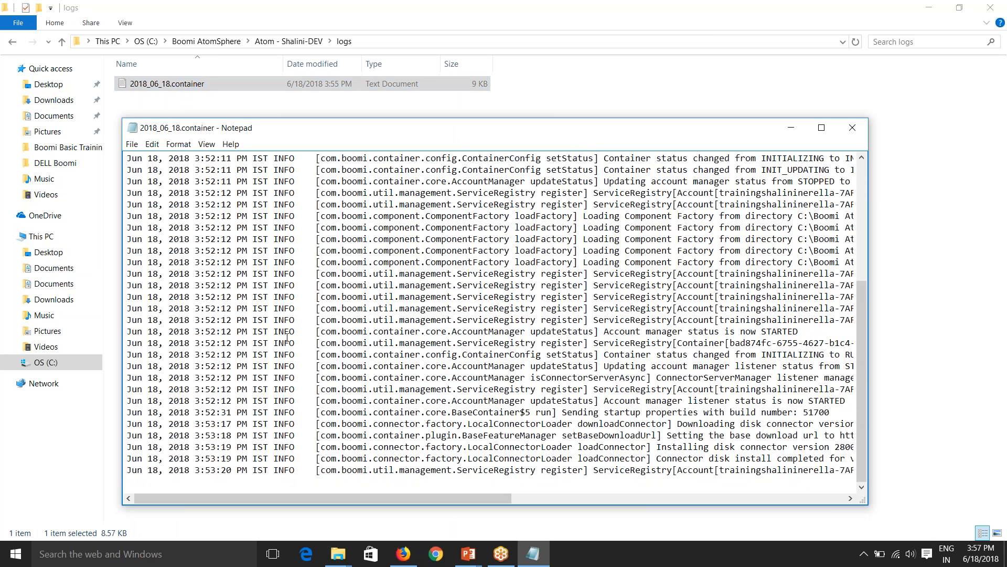
Close the log and look inside the message, resources, tmp and update folders.
left_click(852, 128)
key("BackSpace")
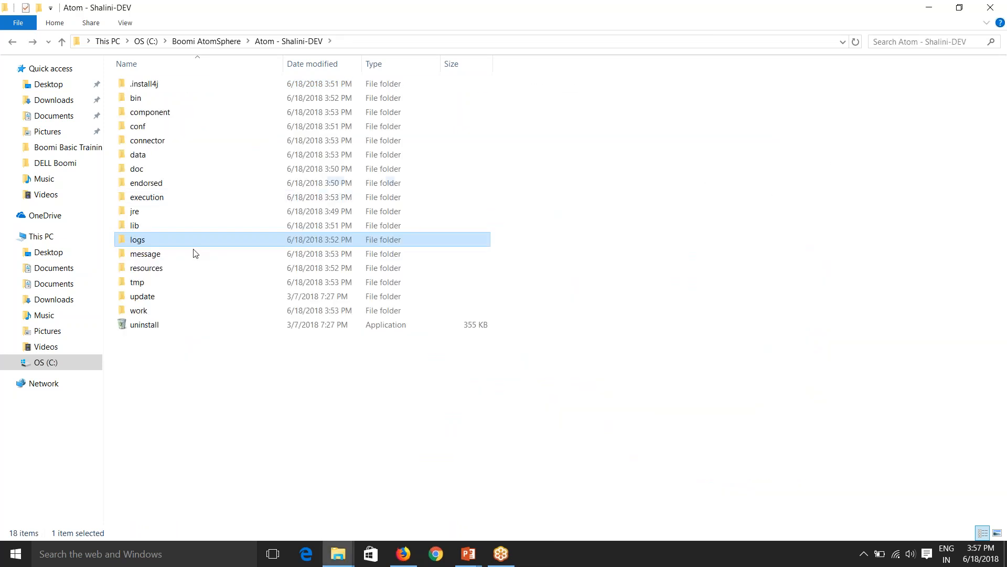
double_click(143, 254)
key("BackSpace")
double_click(153, 268)
key("BackSpace")
left_click(156, 287)
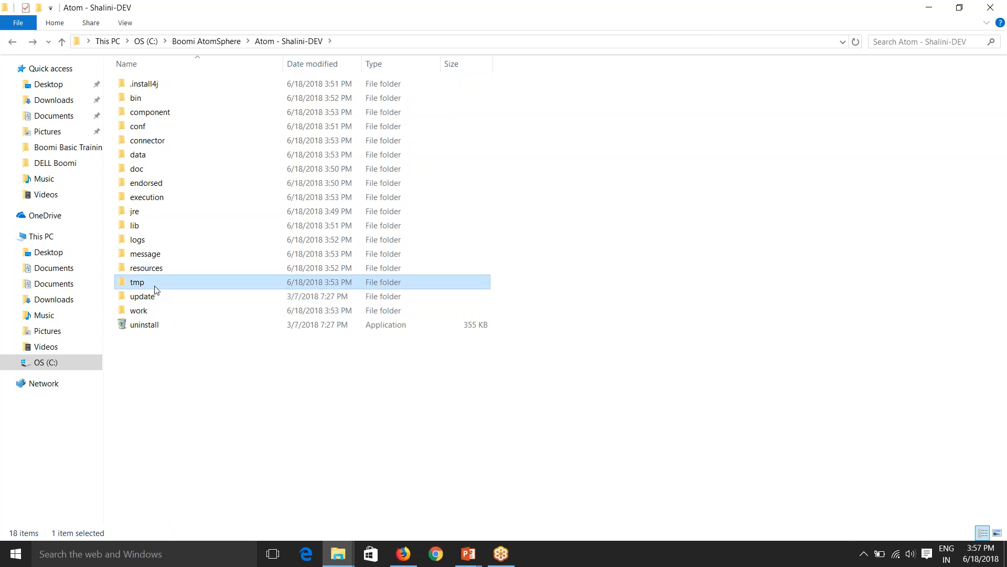
double_click(155, 286)
key("BackSpace")
double_click(158, 298)
key("BackSpace")
Browse the work folder's connector and lib subfolders, then return to Boomi AtomSphere.
double_click(155, 313)
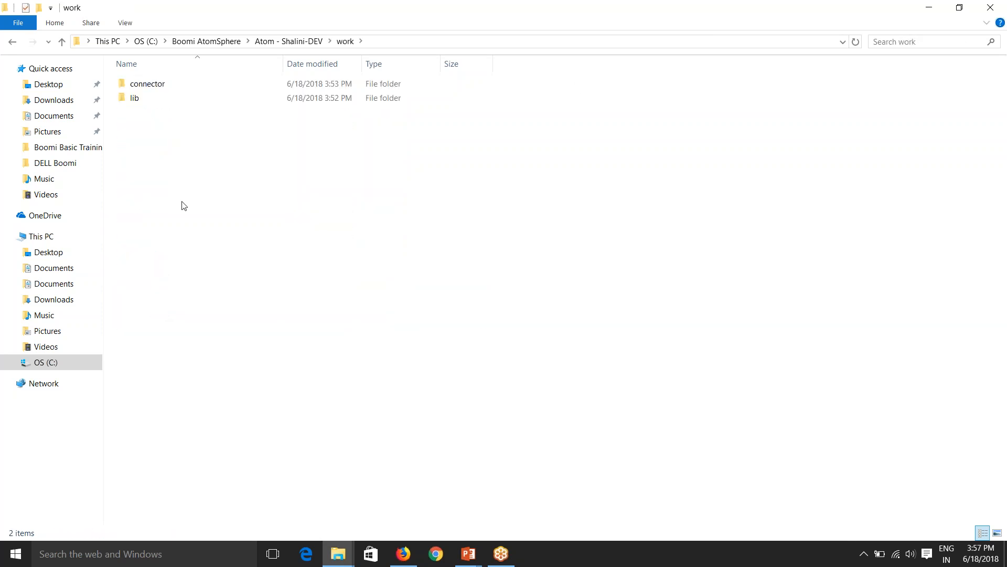
double_click(153, 83)
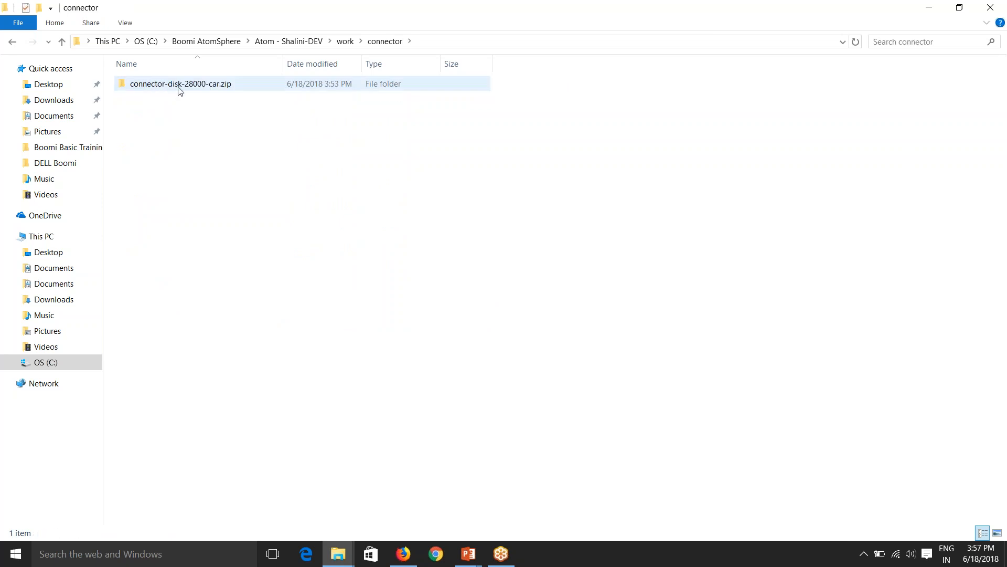
key("BackSpace")
double_click(151, 103)
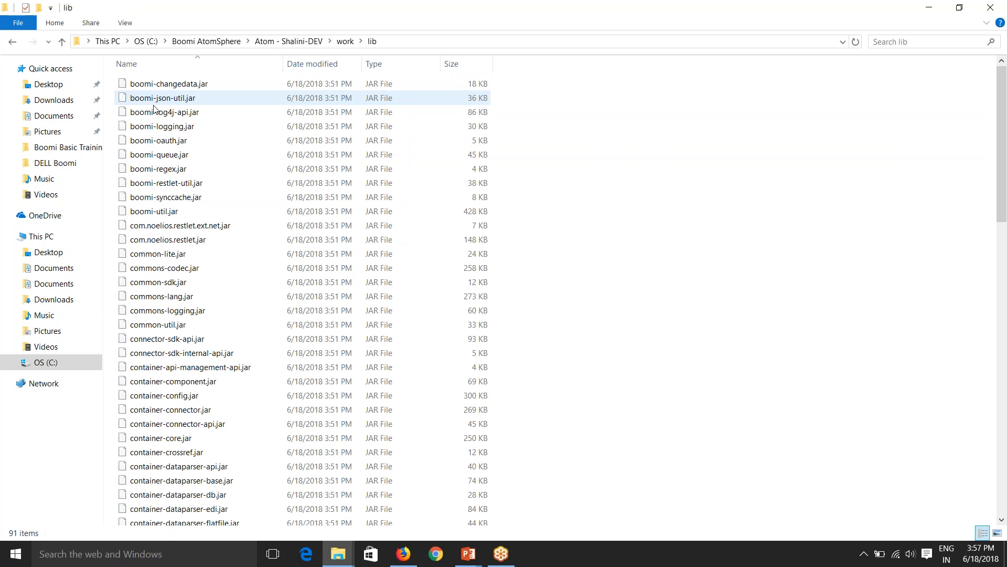
scroll(204, 236, "down", 2)
key("BackSpace")
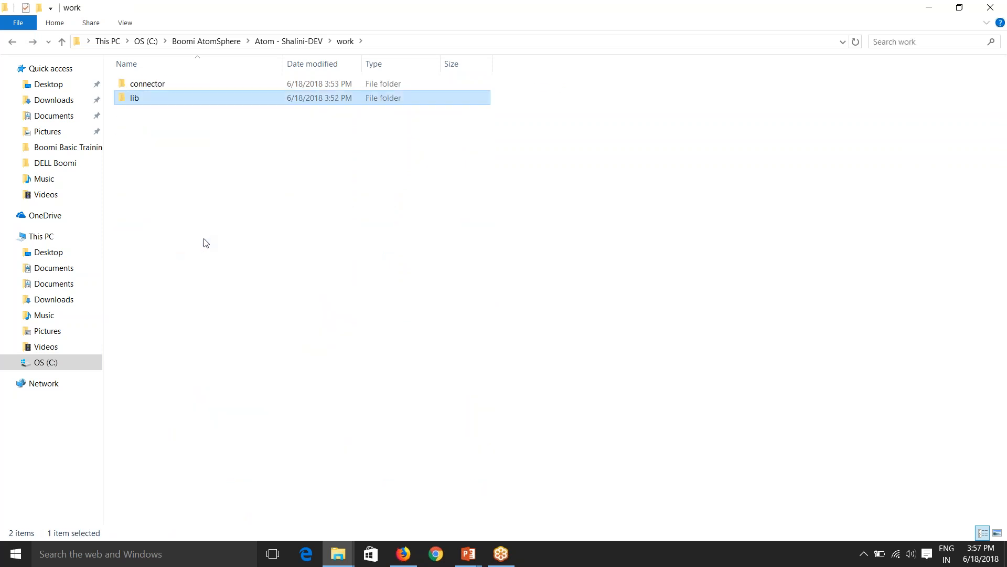
key("BackSpace")
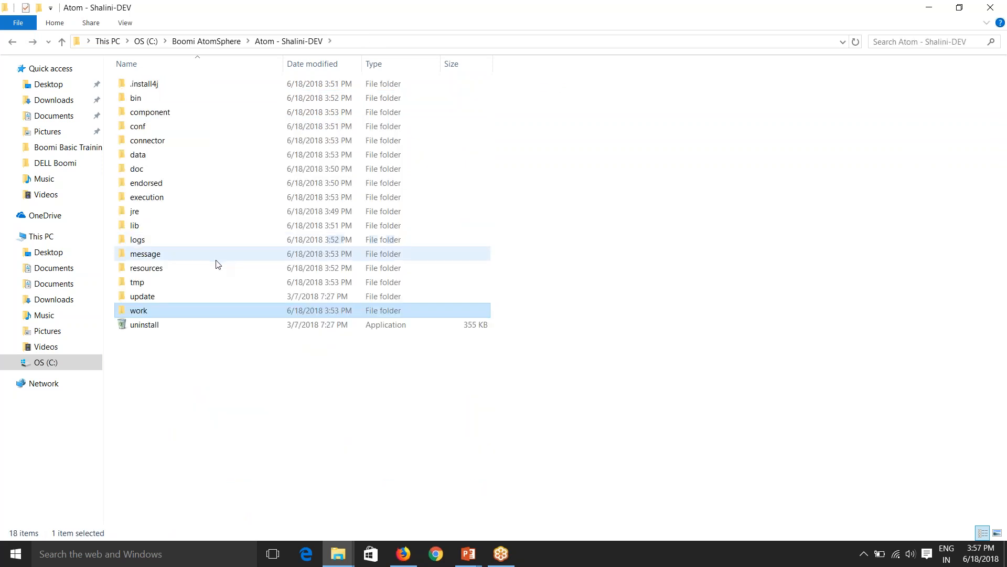
left_click(253, 366)
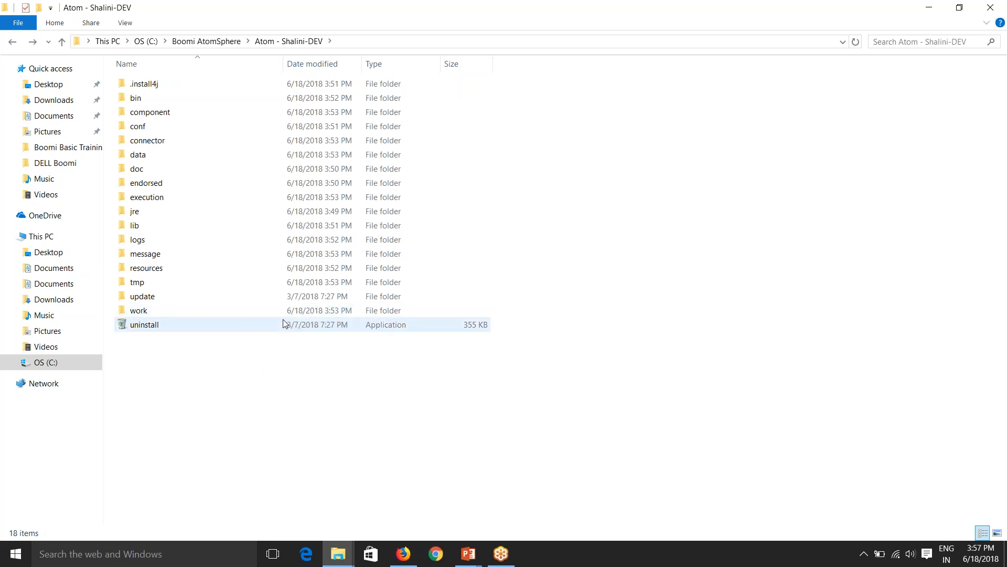
left_click(405, 552)
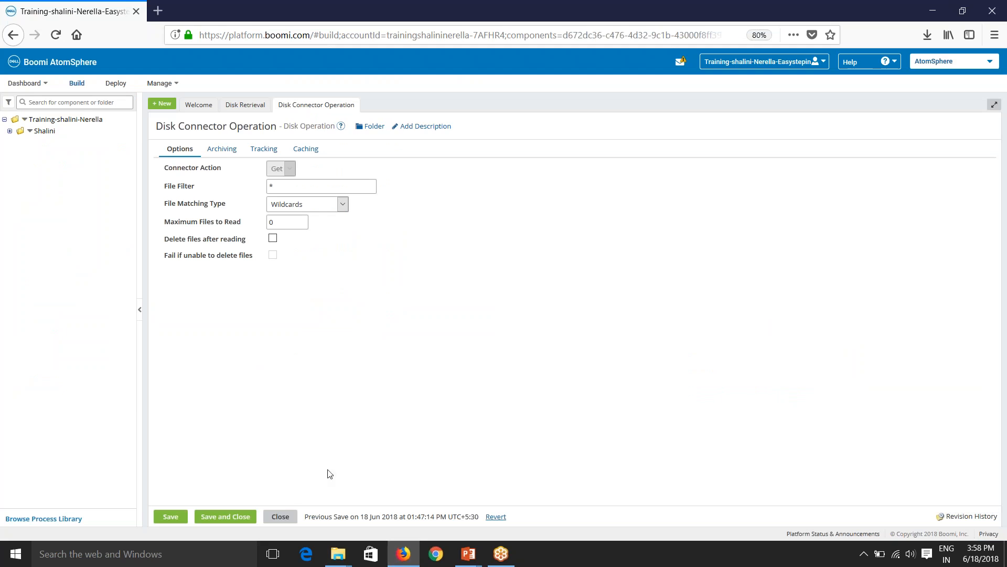
Close the Disk Connector Operation tab and open Setup from the account menu.
left_click(288, 514)
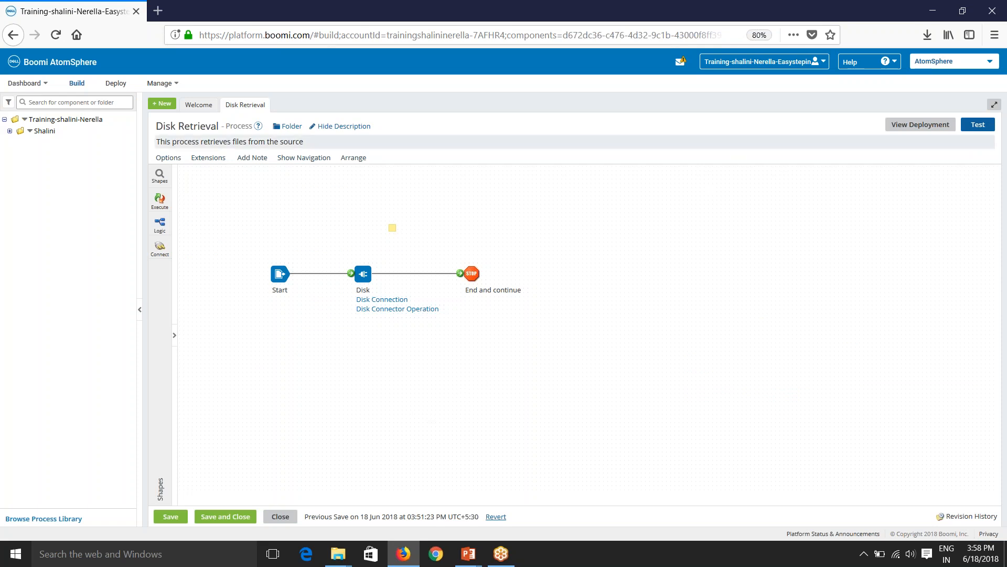
left_click(731, 63)
left_click(732, 92)
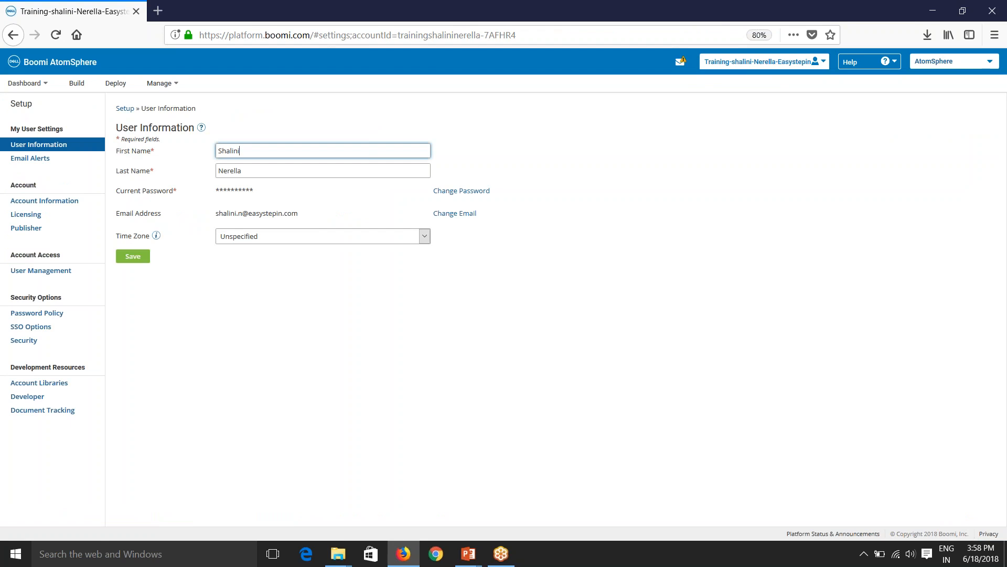
In User Management, delete the second user, confirm the removal, and begin adding a new user.
left_click(754, 63)
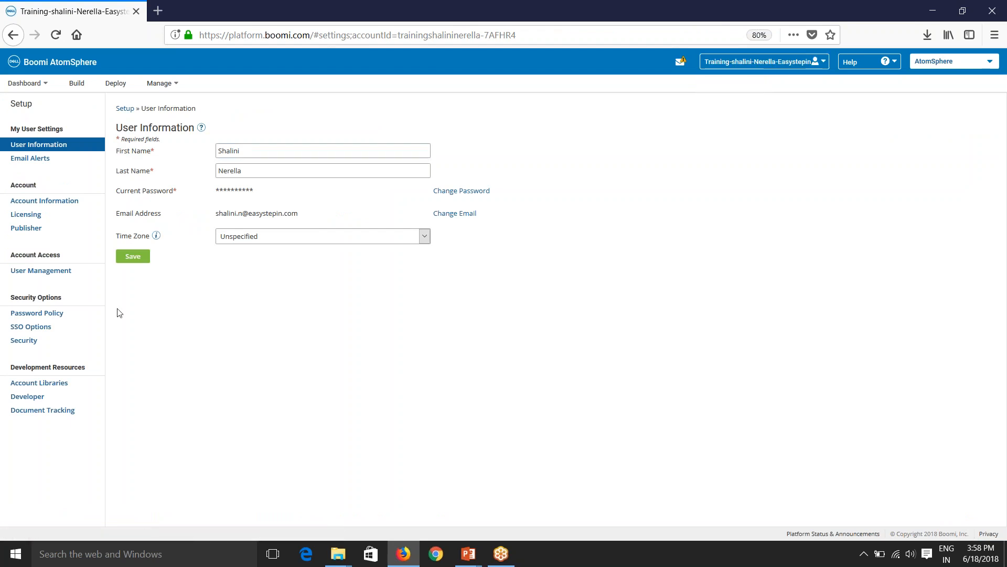
left_click(35, 273)
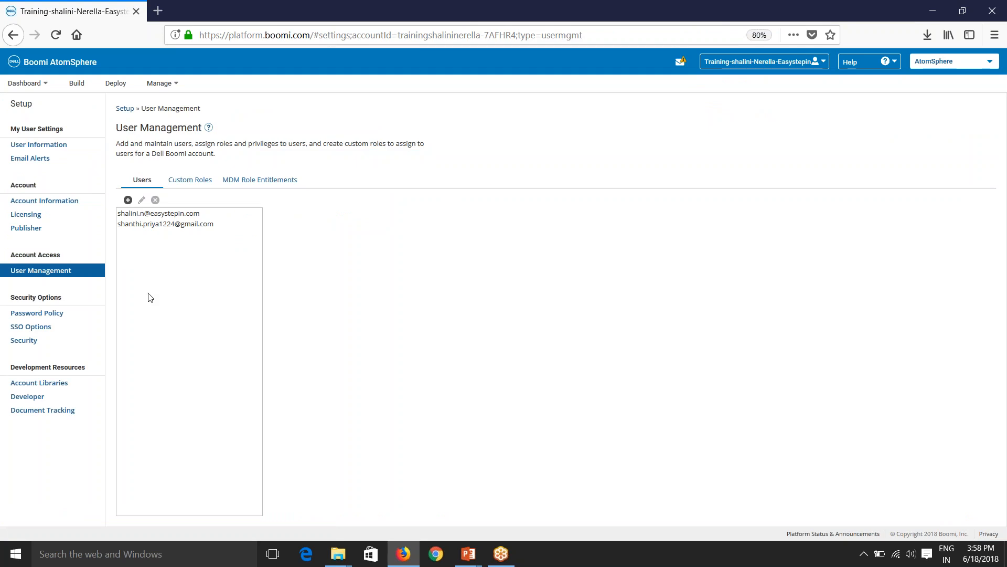
left_click(157, 224)
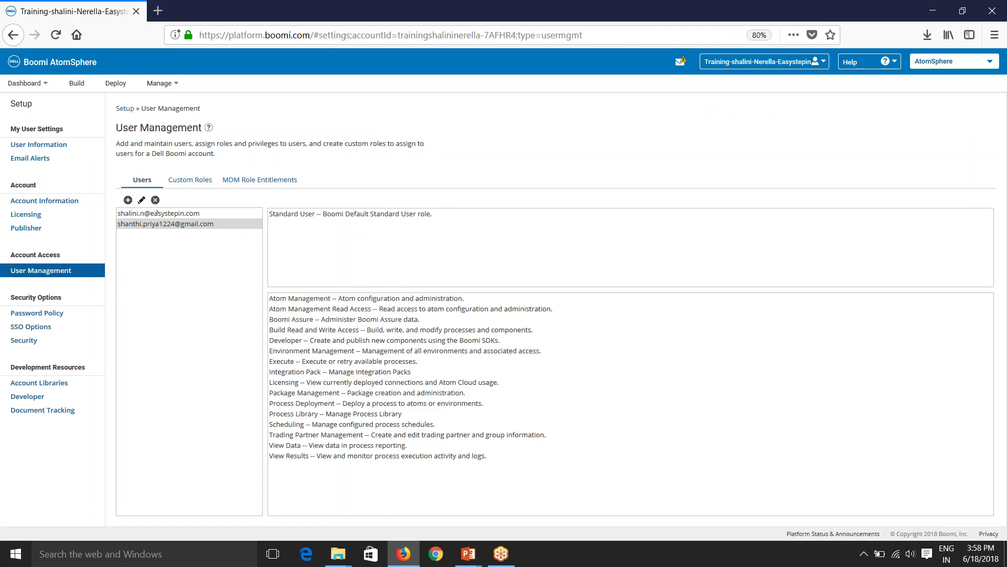
left_click(155, 200)
left_click(533, 111)
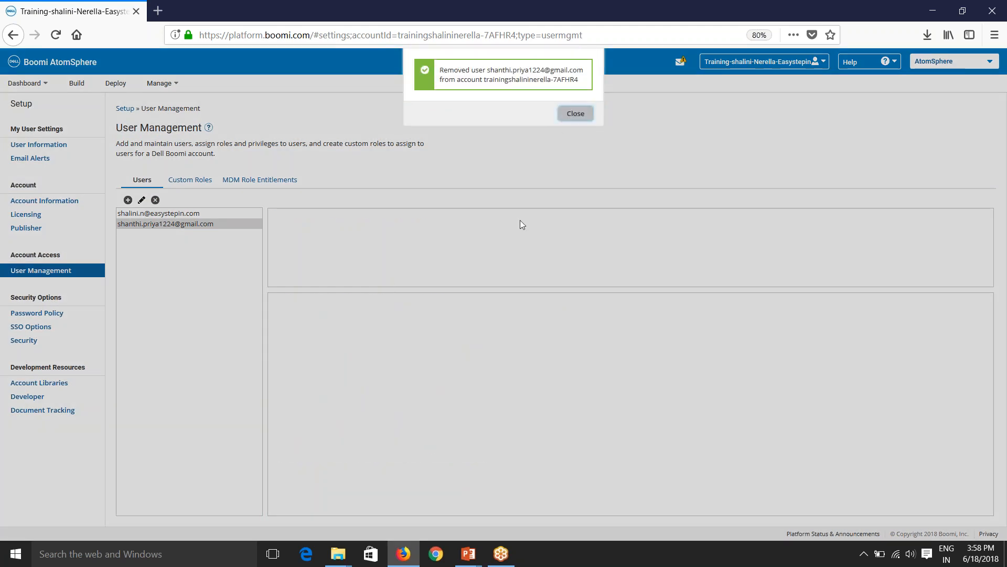
left_click(576, 114)
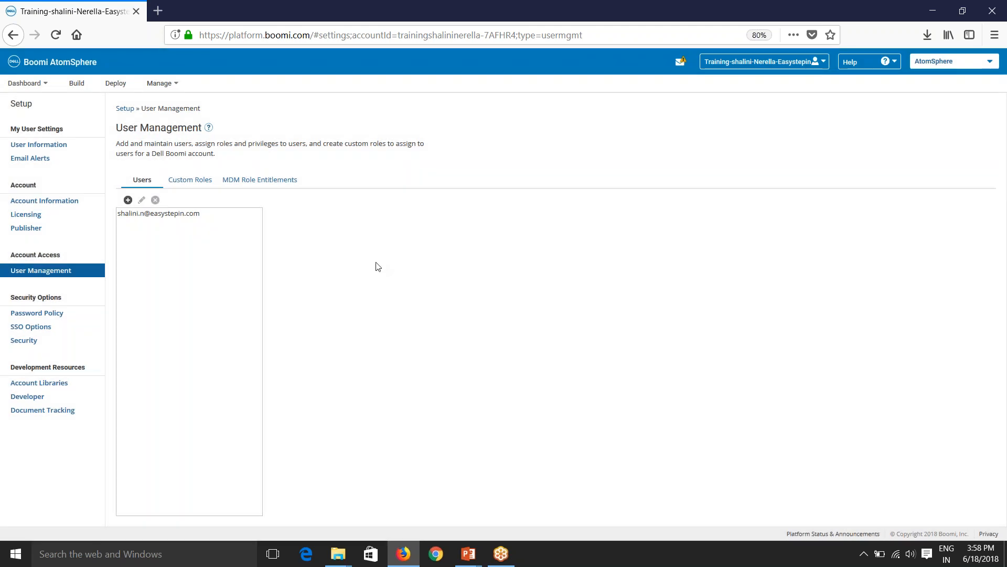
left_click(128, 200)
Enter the user's e-mail, first and last name, assign the Standard User role, and save.
left_click(429, 236)
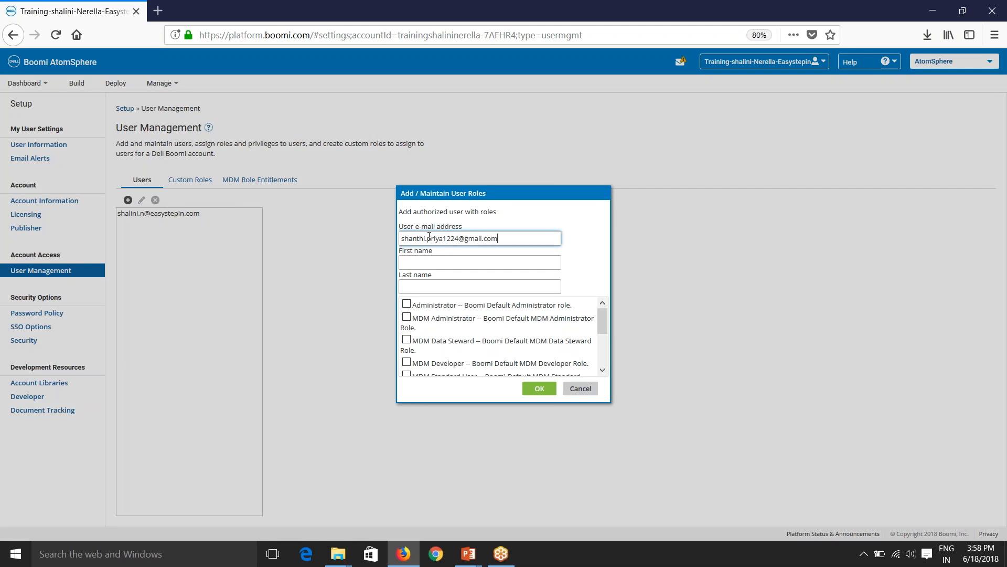
key("Tab")
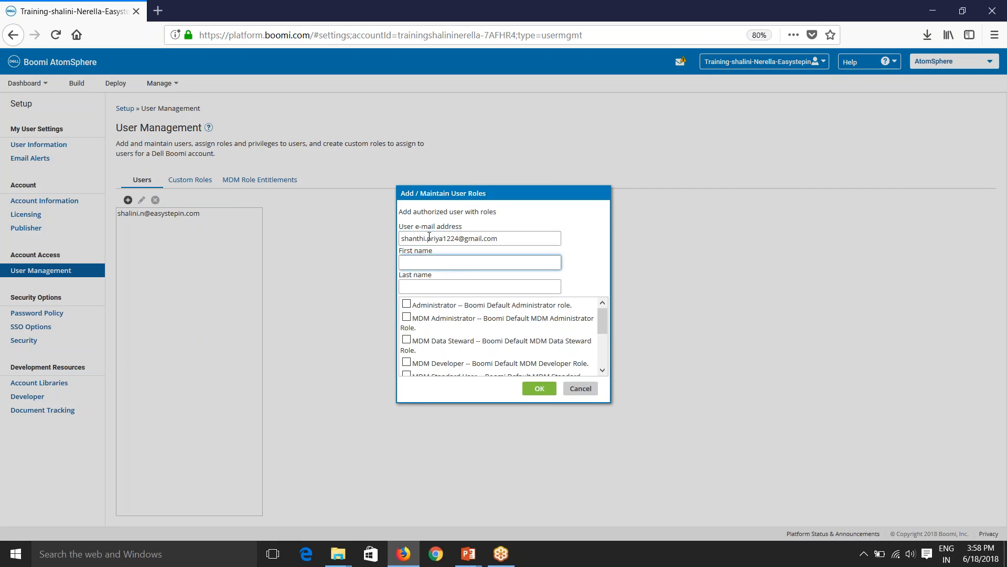
key("Tab")
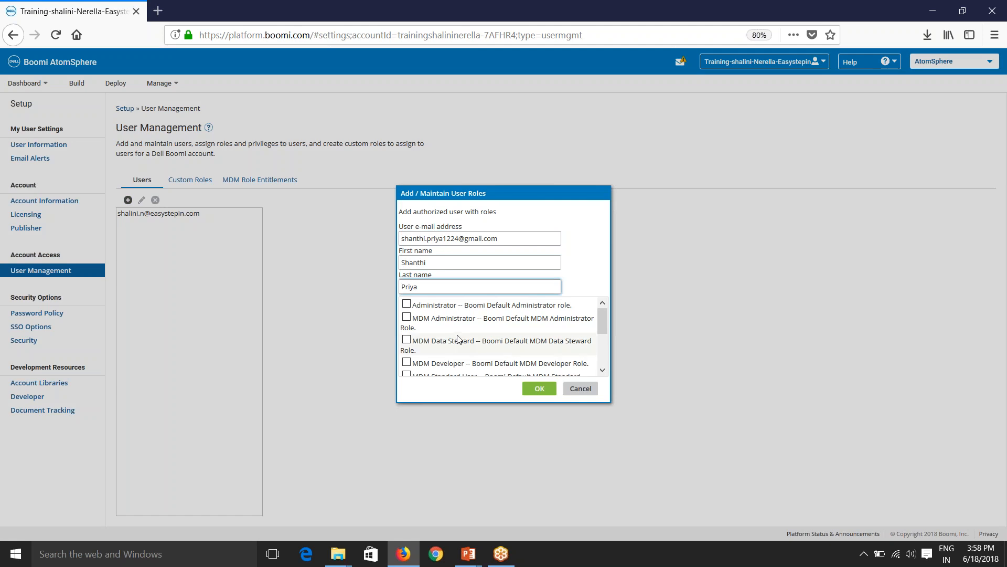
scroll(460, 346, "down", 1)
scroll(461, 347, "down", 2)
scroll(451, 336, "up", 3)
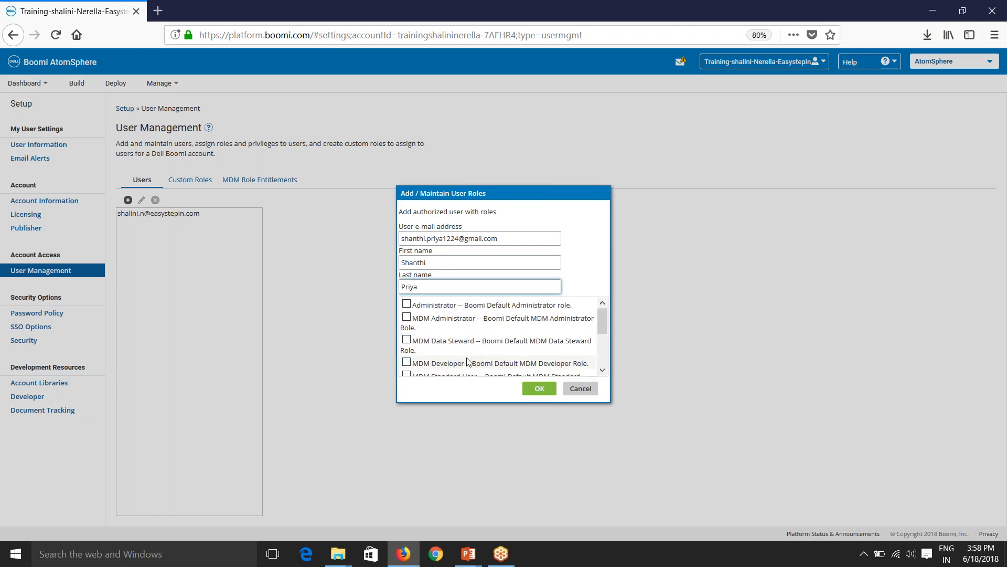
scroll(442, 336, "down", 3)
left_click(407, 357)
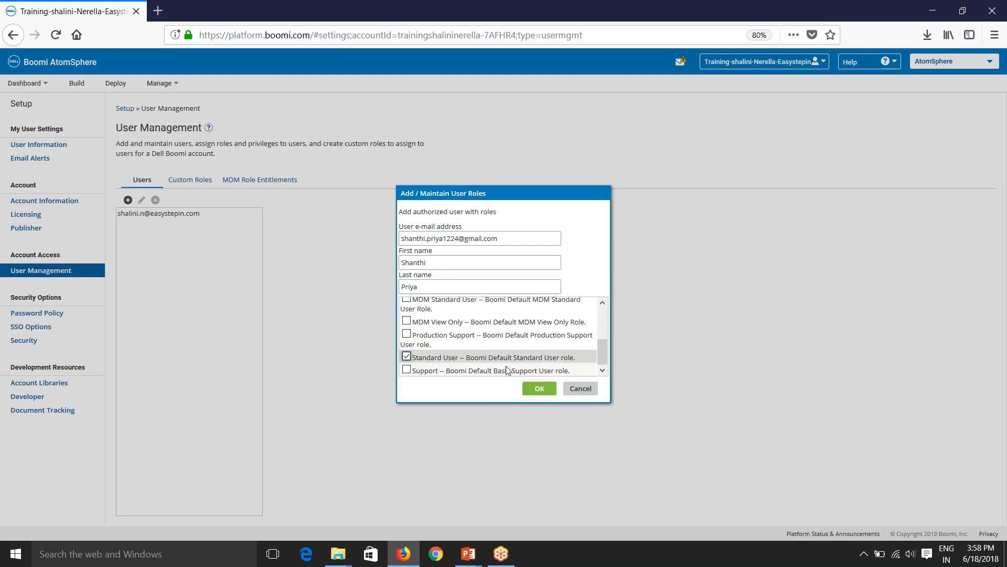
left_click(531, 390)
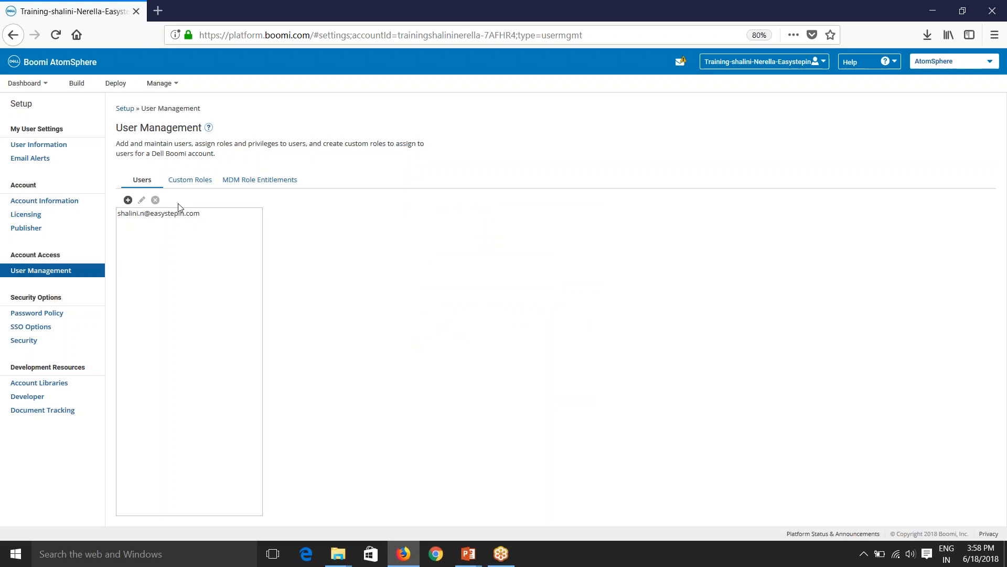
Review Custom Roles, starting a new custom role and then cancelling it.
left_click(195, 181)
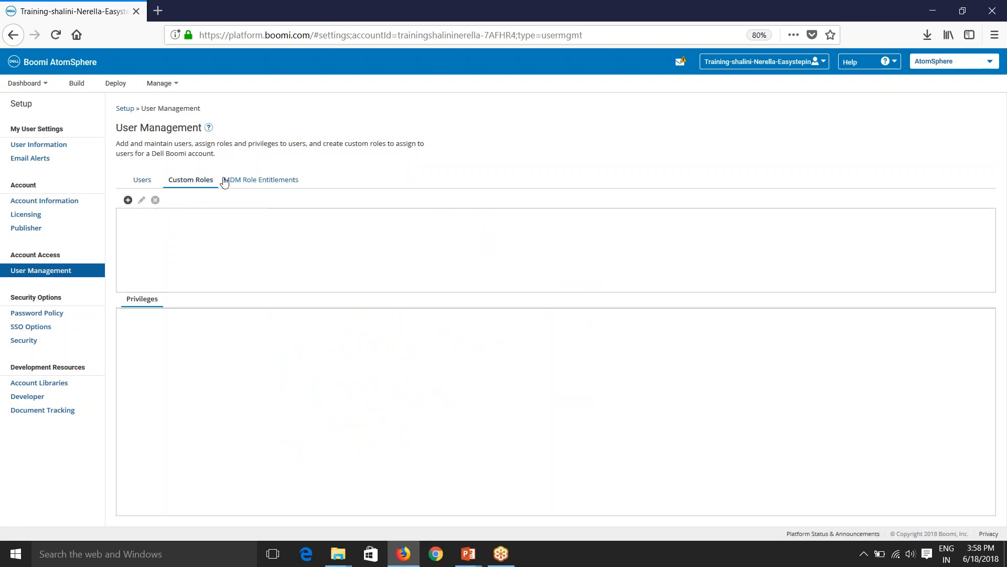
left_click(128, 200)
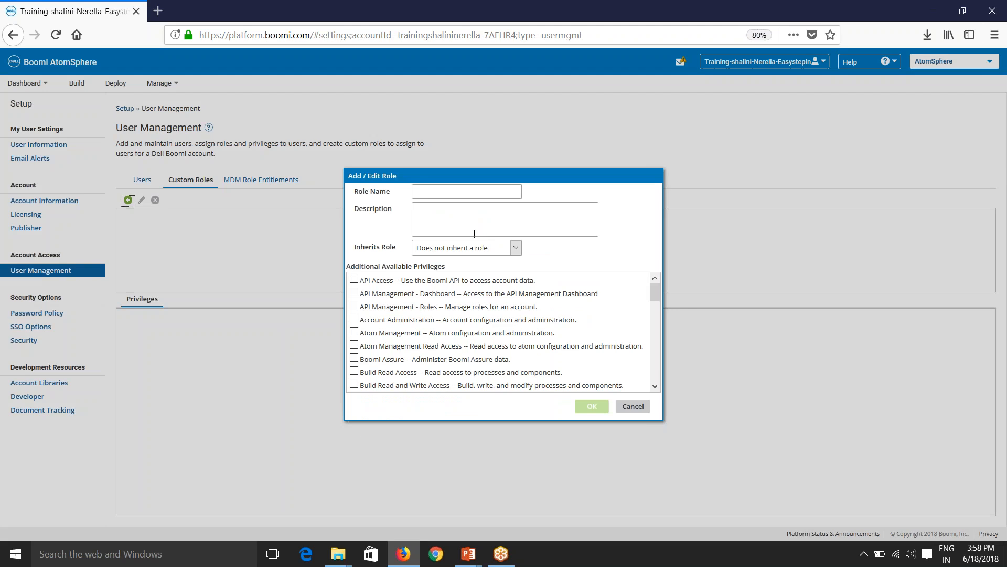
scroll(446, 349, "down", 5)
scroll(446, 349, "down", 3)
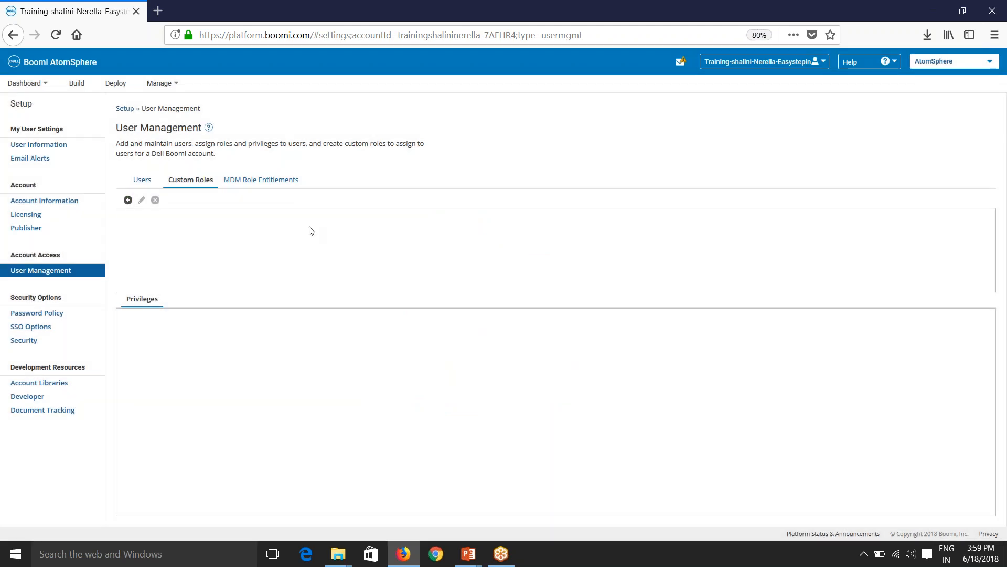
left_click(633, 406)
Return to the Users list, go to Build, and switch to the Boomi_Basic_Day1 PowerPoint deck.
left_click(141, 181)
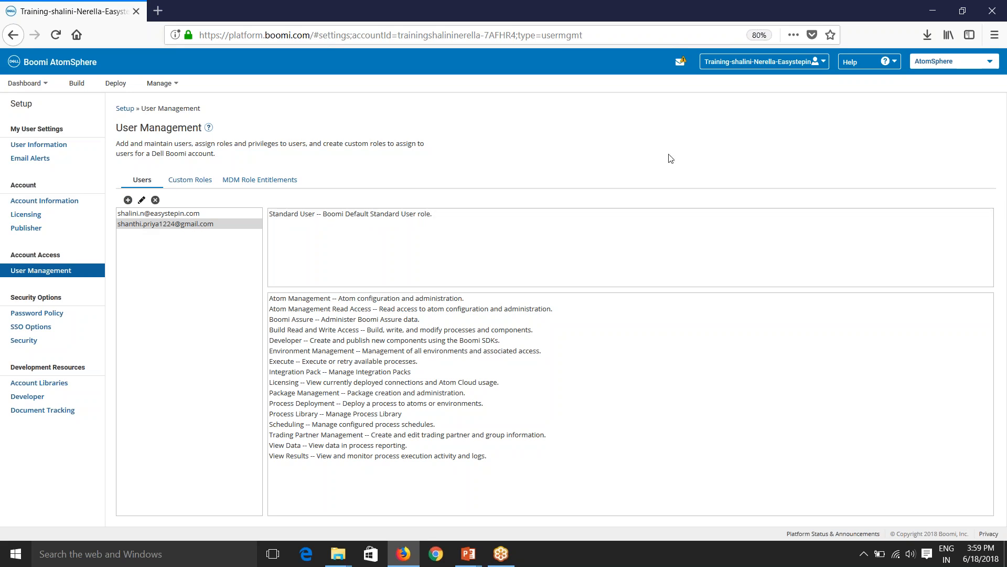
left_click(77, 84)
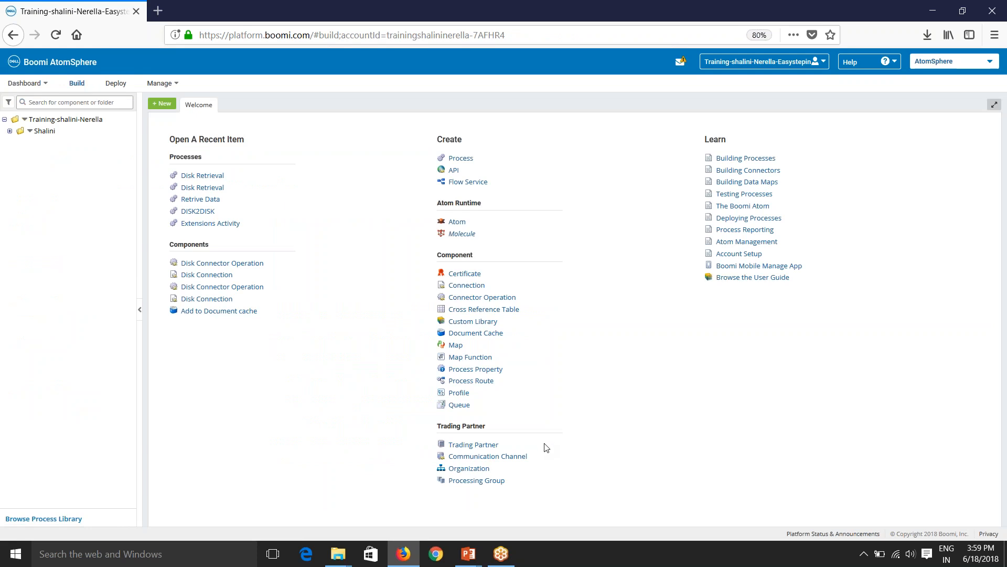
key("alt+Tab")
key("alt+Tab")
key("alt+Tab")
key("alt+Tab")
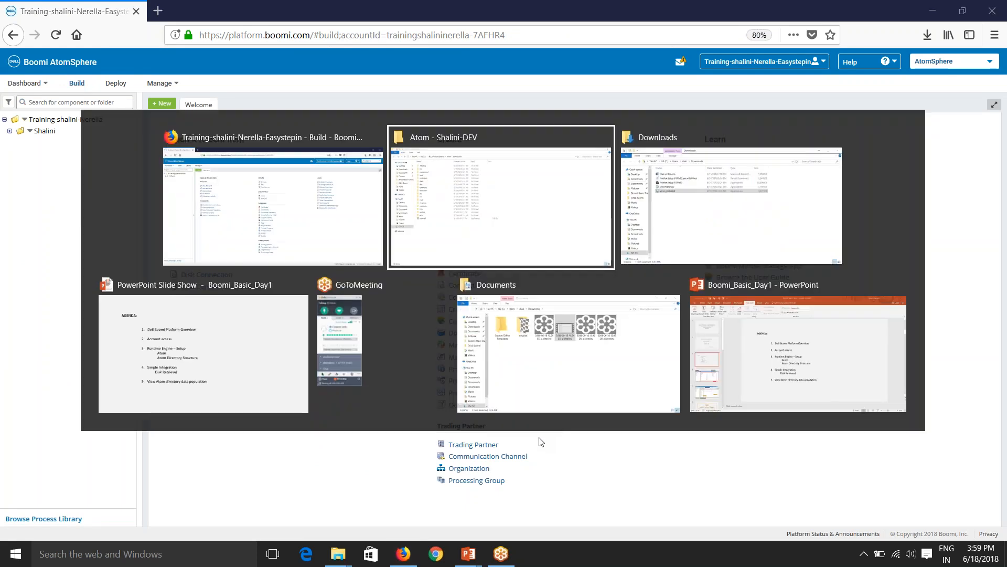
key("alt+Tab")
key("alt+Tab")
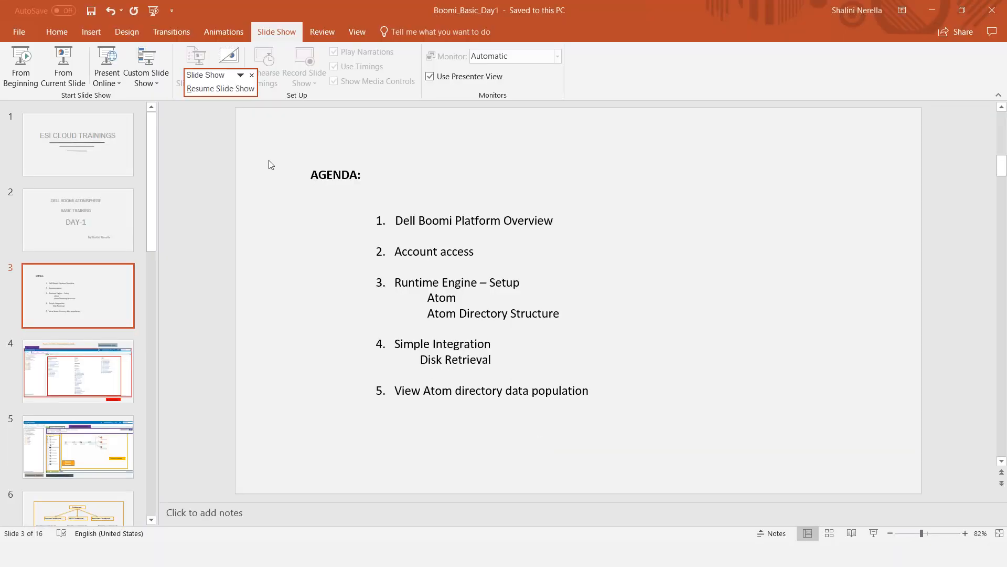
Present from the Agenda slide through the UI and process canvas slides to the Dashboard slide.
left_click(63, 65)
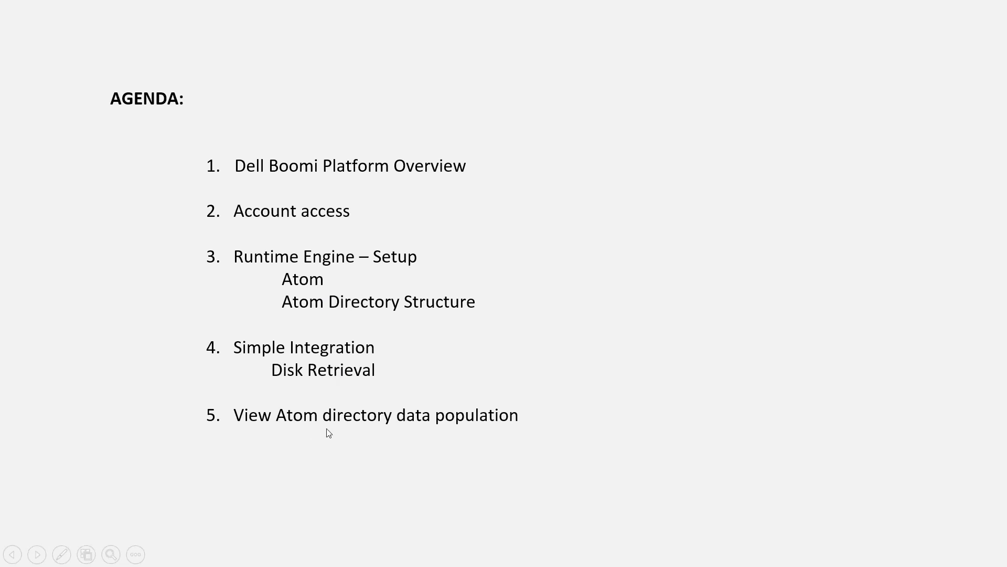
left_click(451, 428)
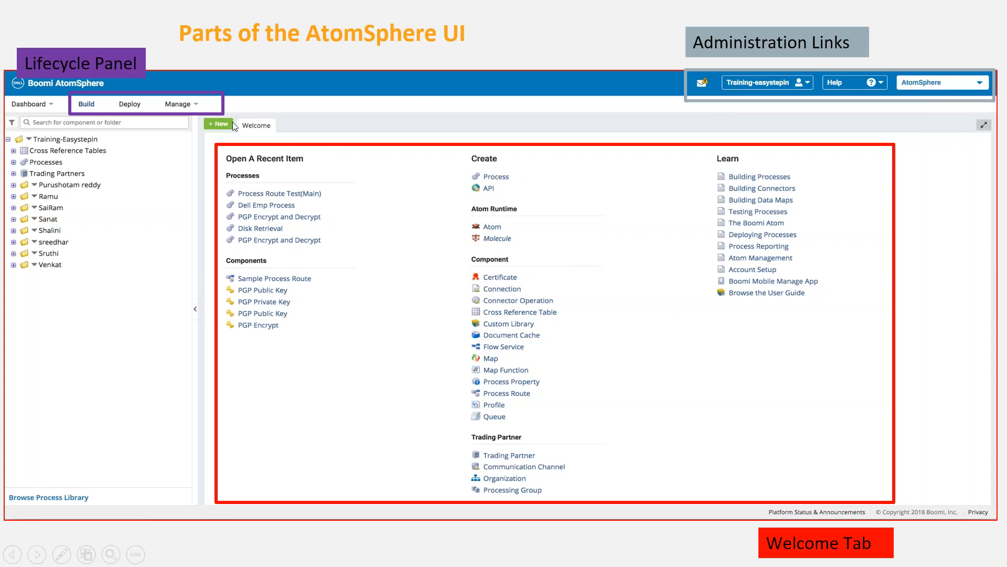
left_click(590, 289)
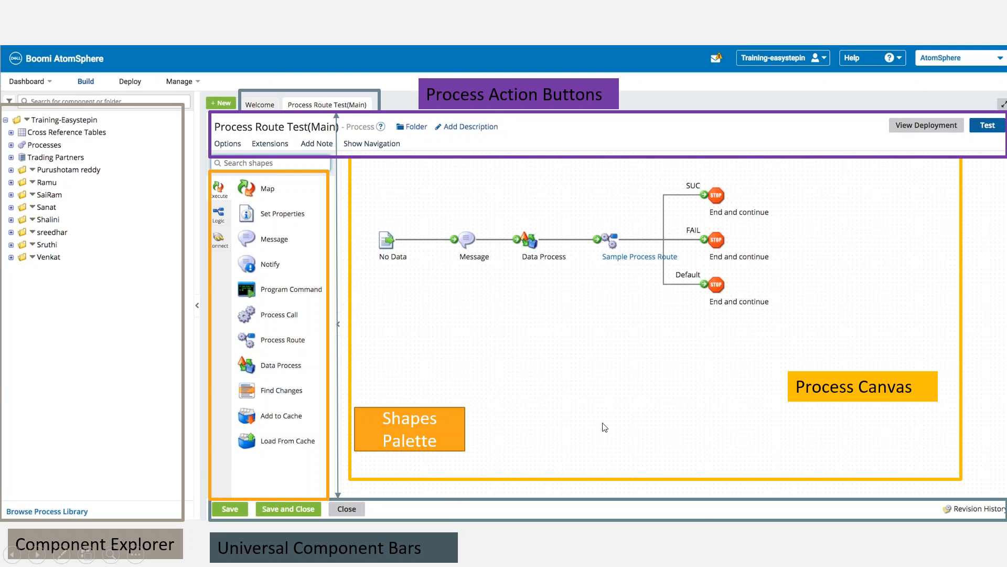
left_click(635, 423)
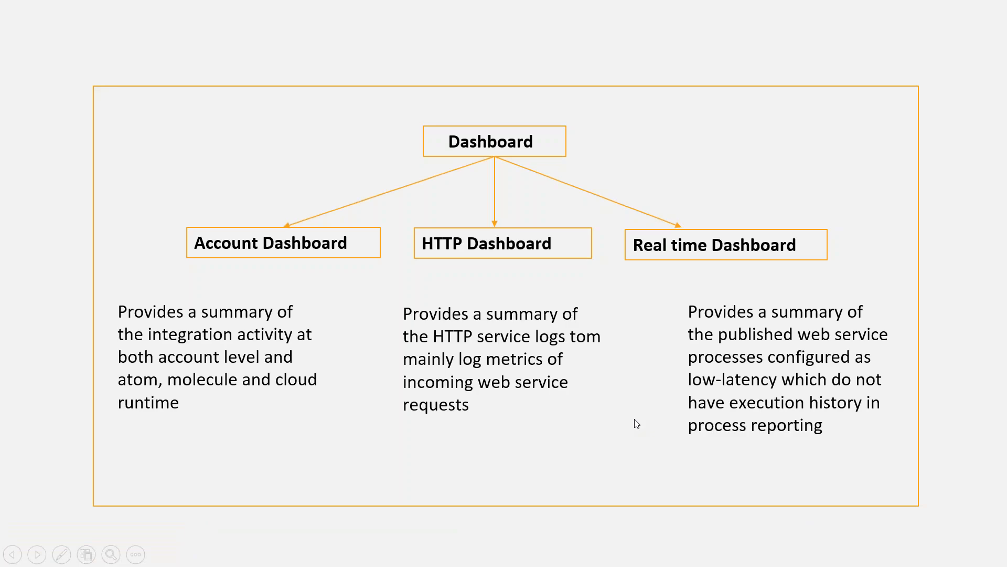